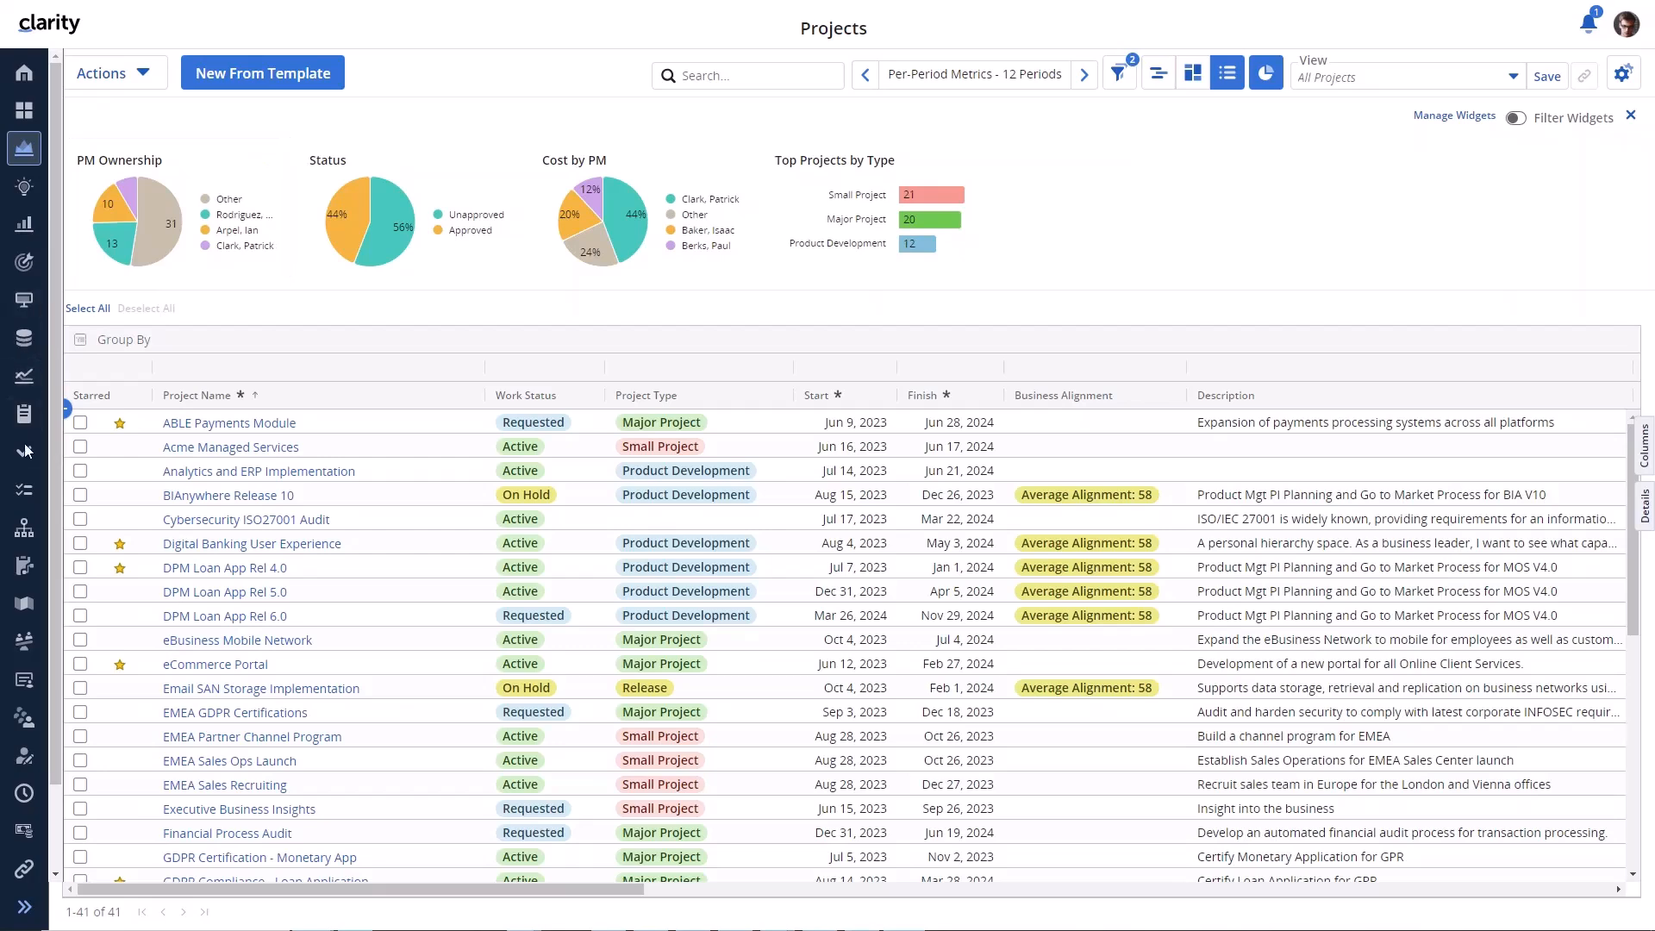
- Open the Staffing workspace from the left navigation bar
{"action": "left_click", "coordinate": [22, 681]}
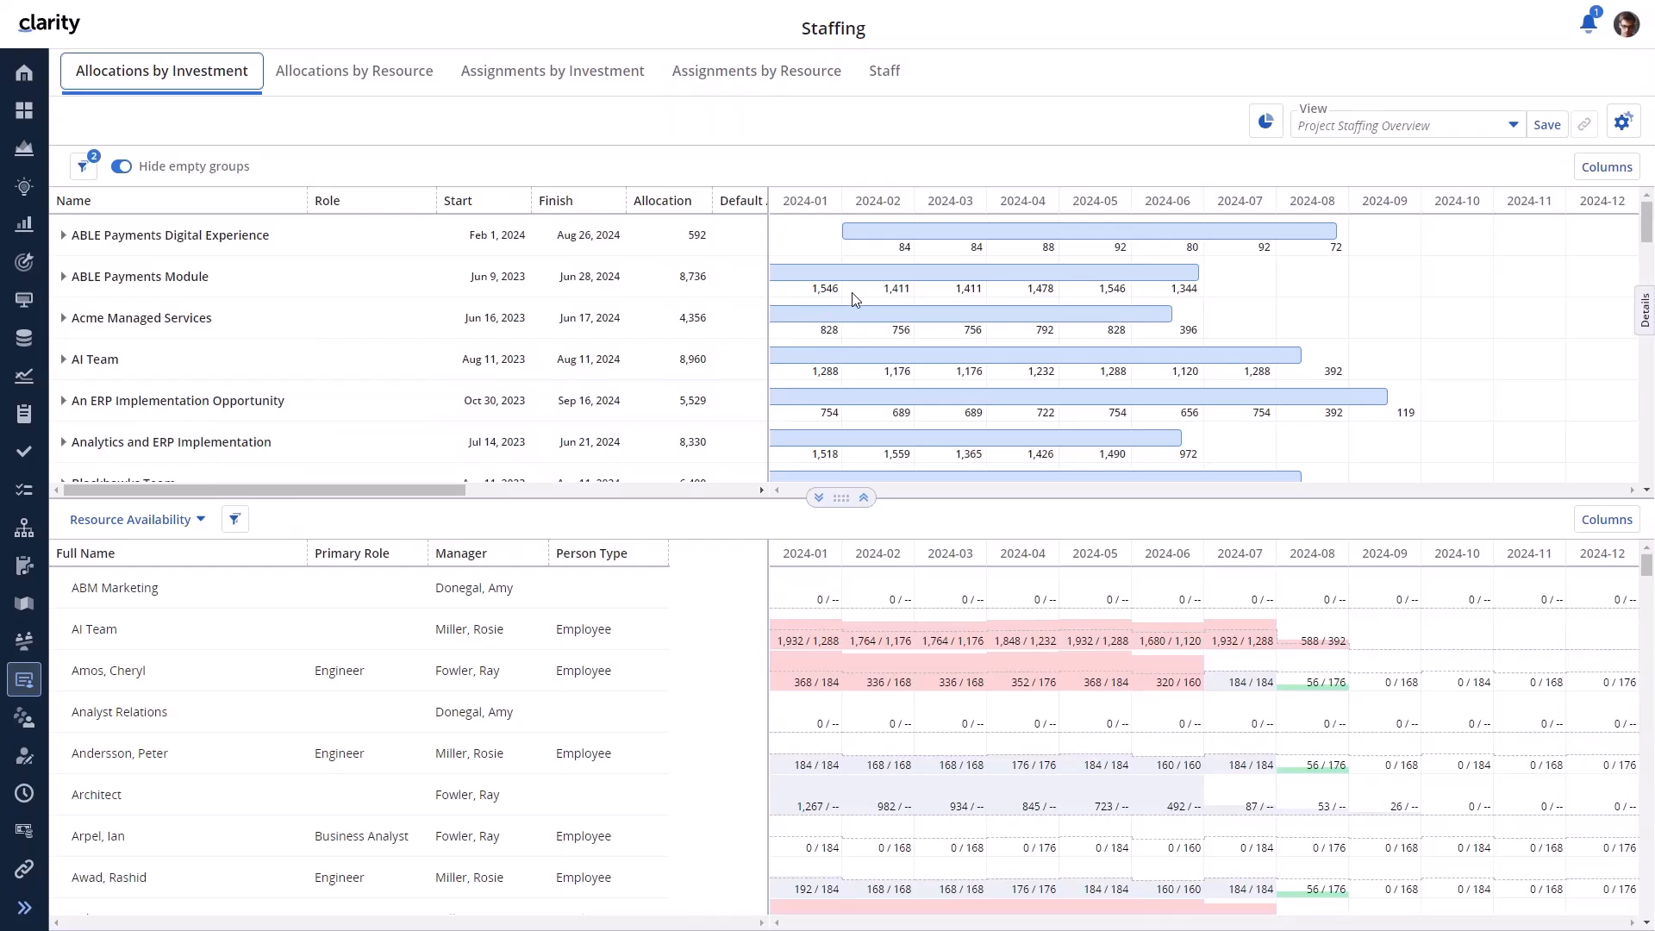
- Select ABLE Payments Module, switch to Allocations by Resource, then maximize and restore the grid split
{"action": "left_click", "coordinate": [62, 279]}
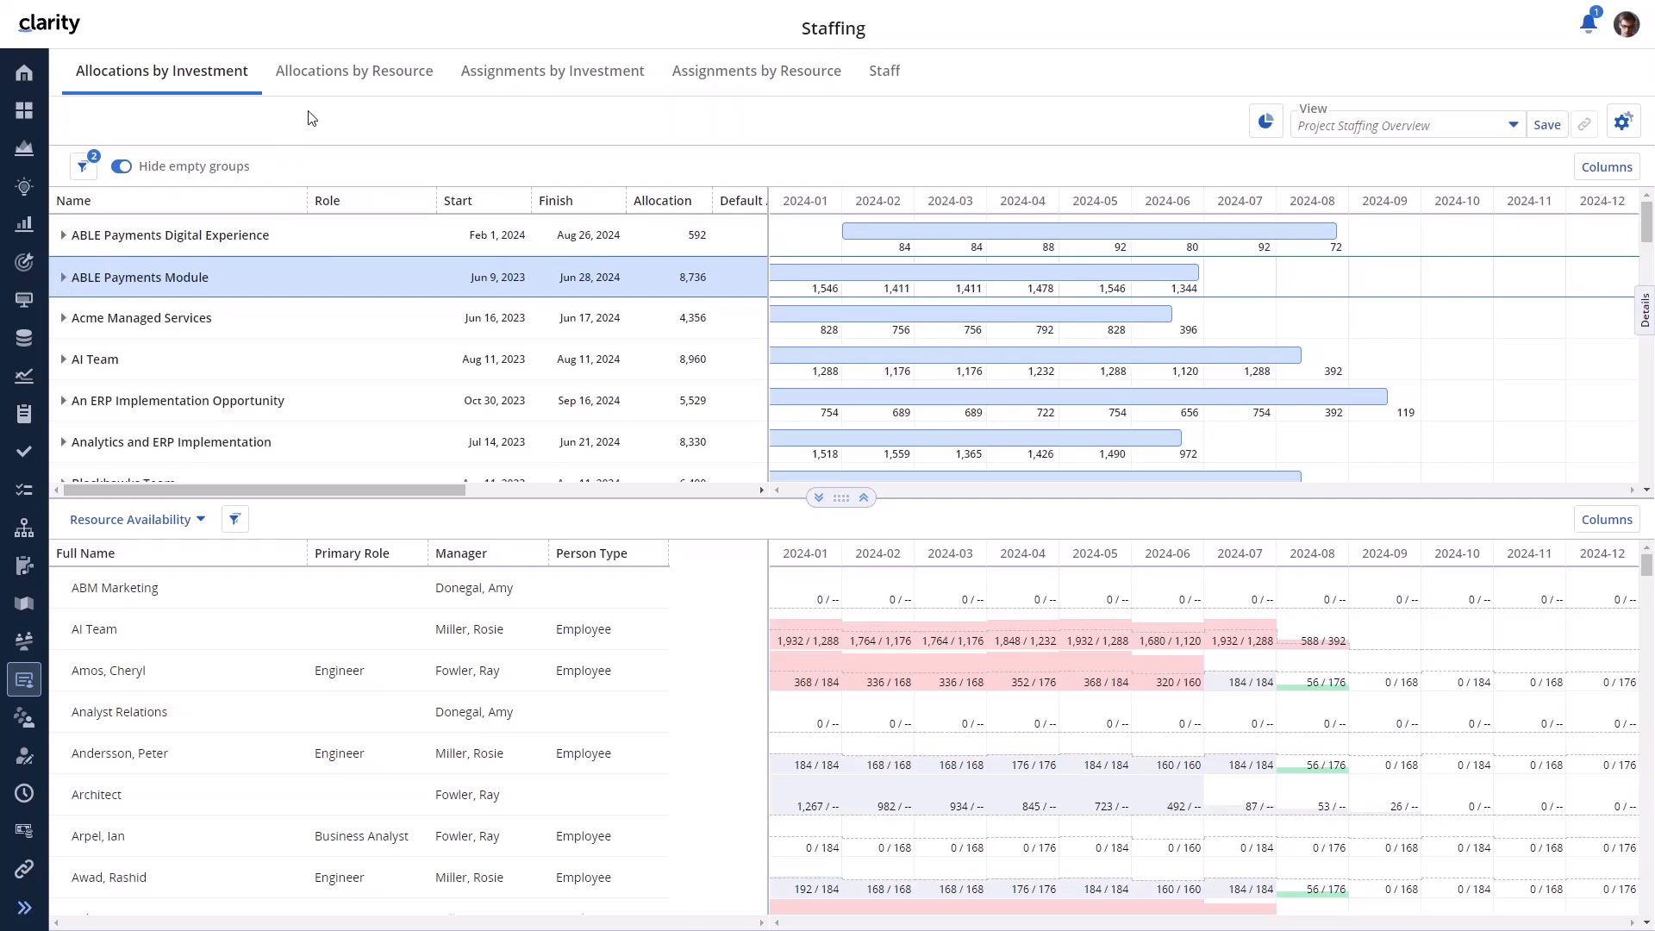
{"action": "left_click", "coordinate": [319, 92]}
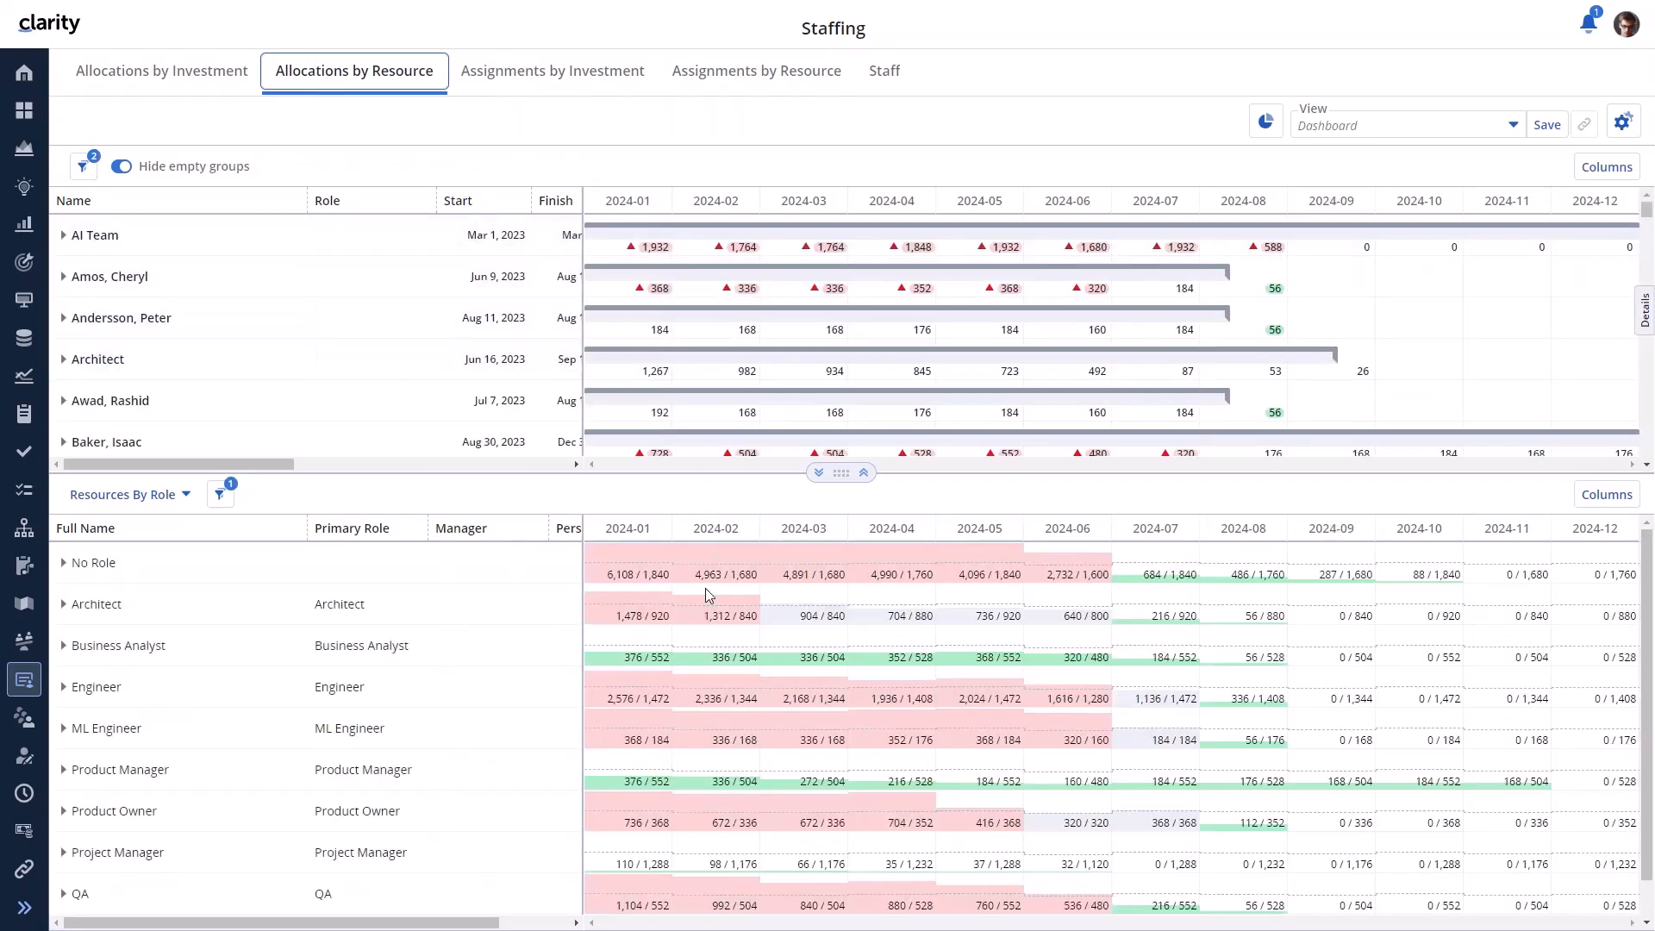
{"action": "left_click", "coordinate": [816, 474]}
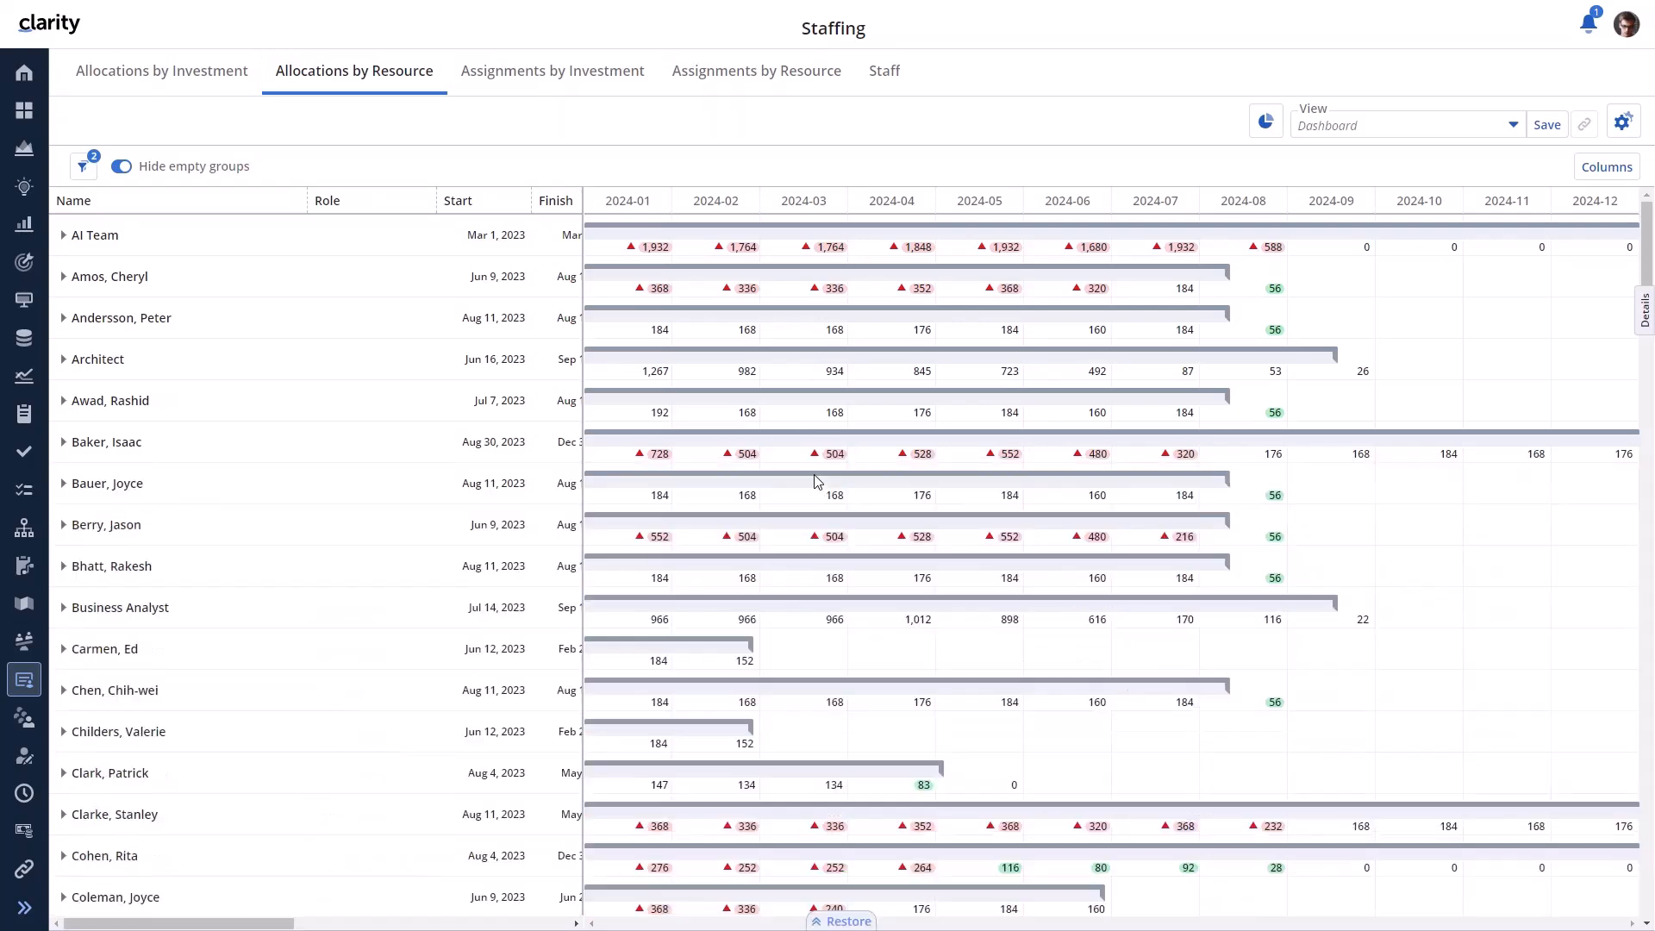
{"action": "left_click", "coordinate": [846, 921]}
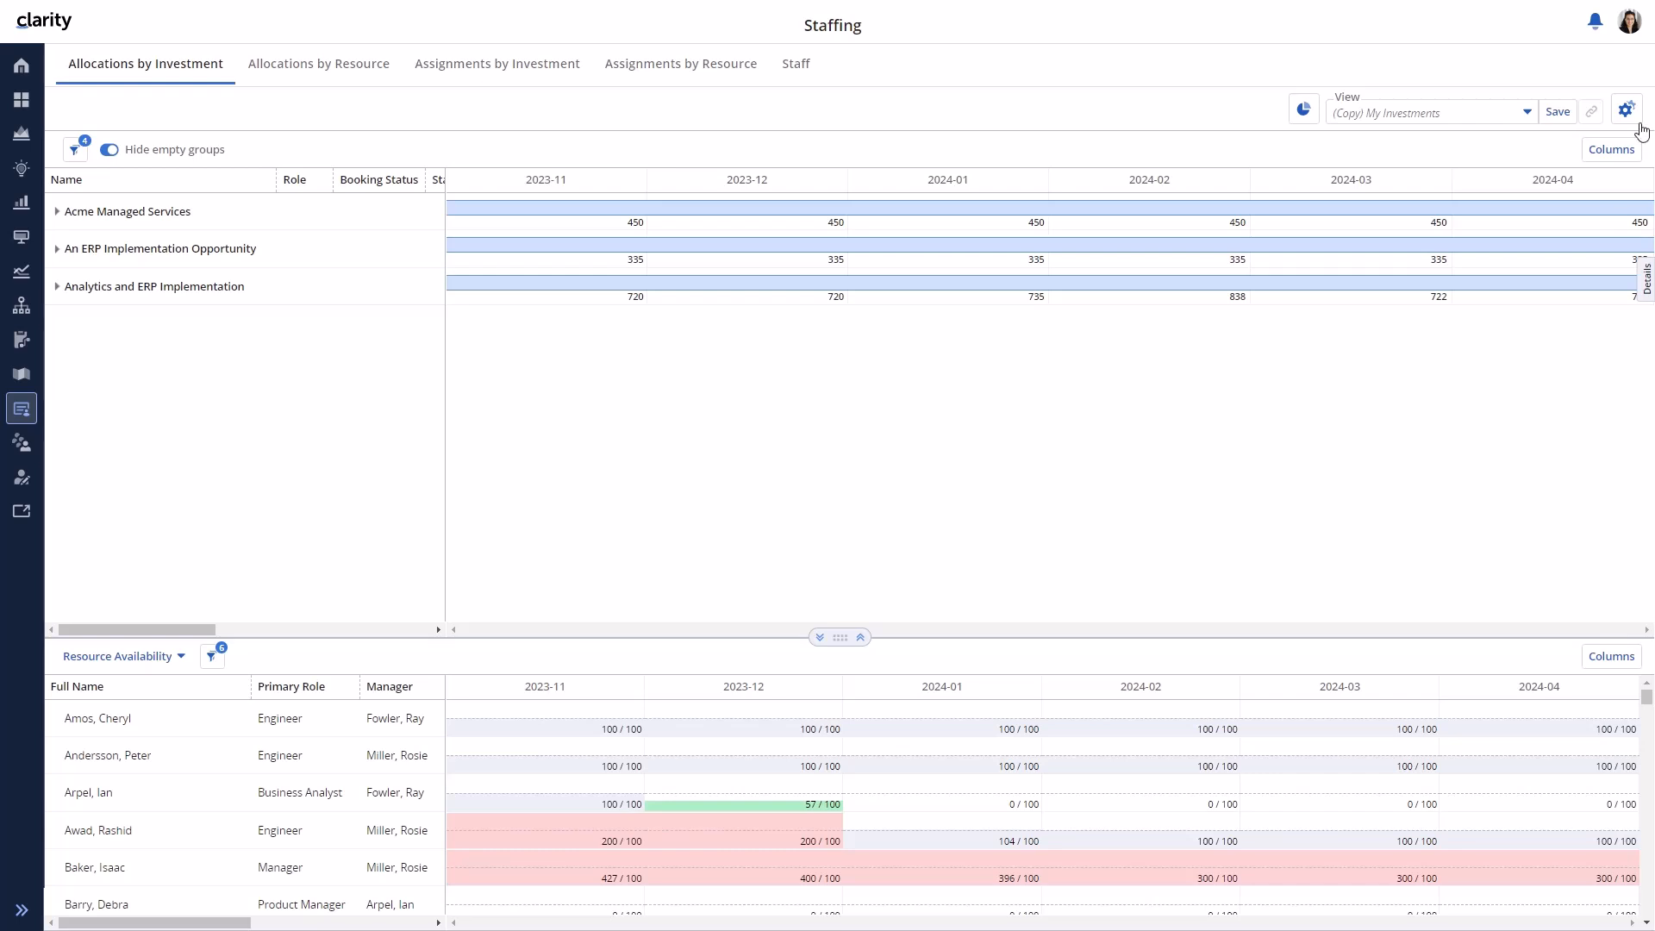
- Set View Options' Allocations Display to Both
{"action": "left_click", "coordinate": [1626, 109]}
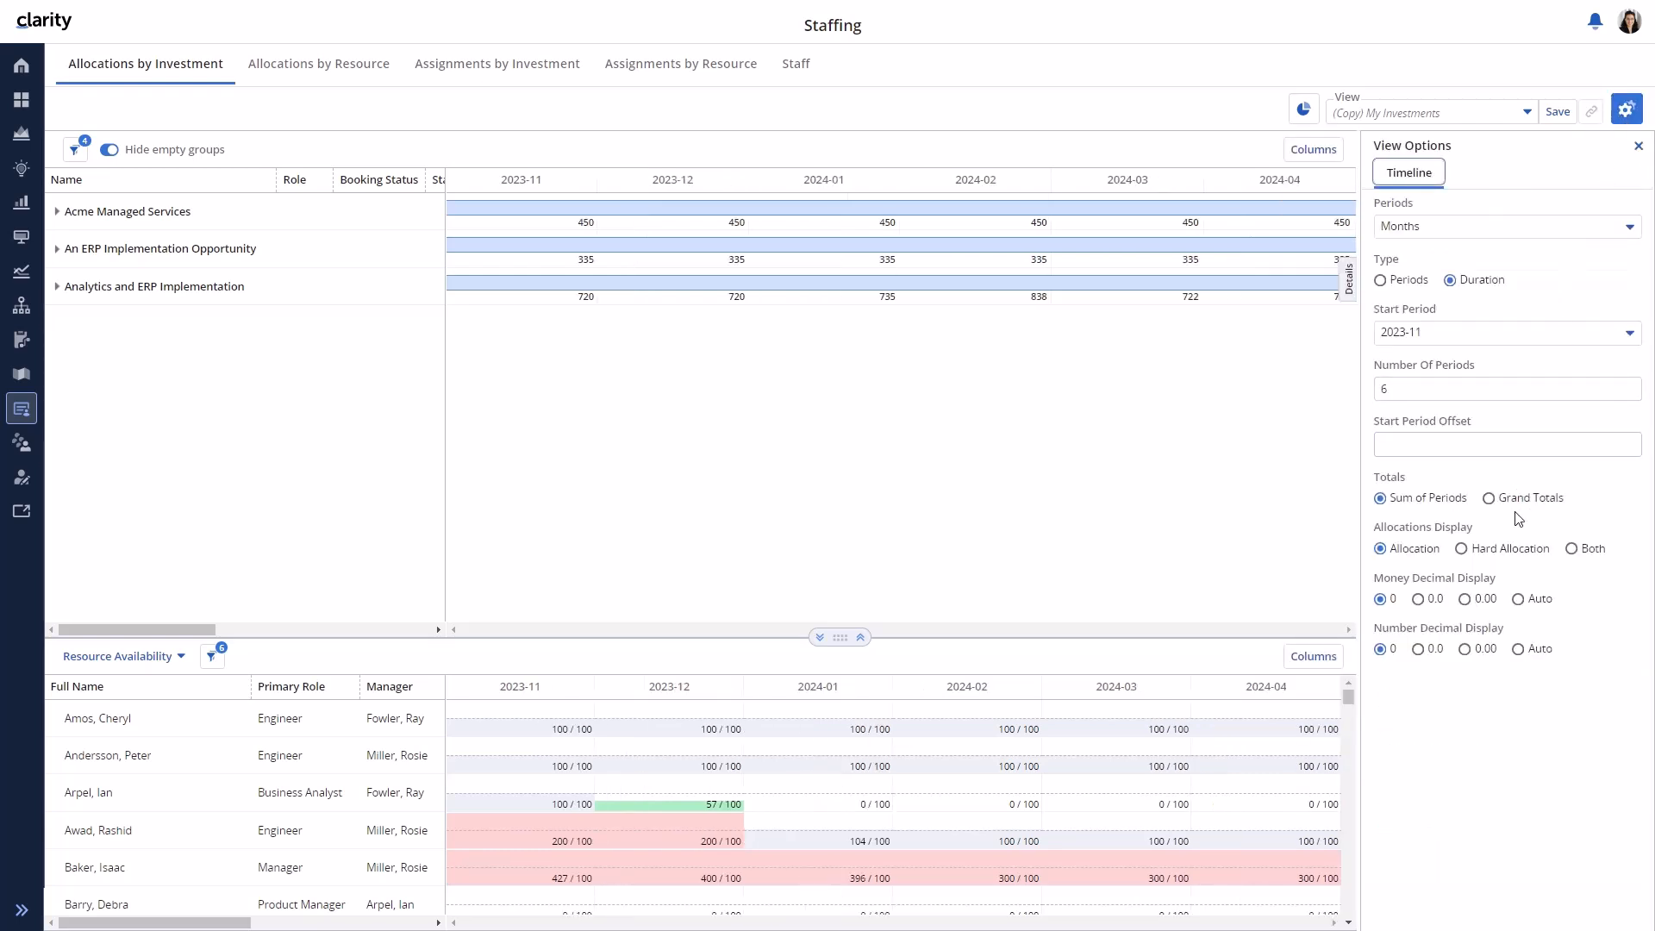
{"action": "left_click", "coordinate": [1573, 549]}
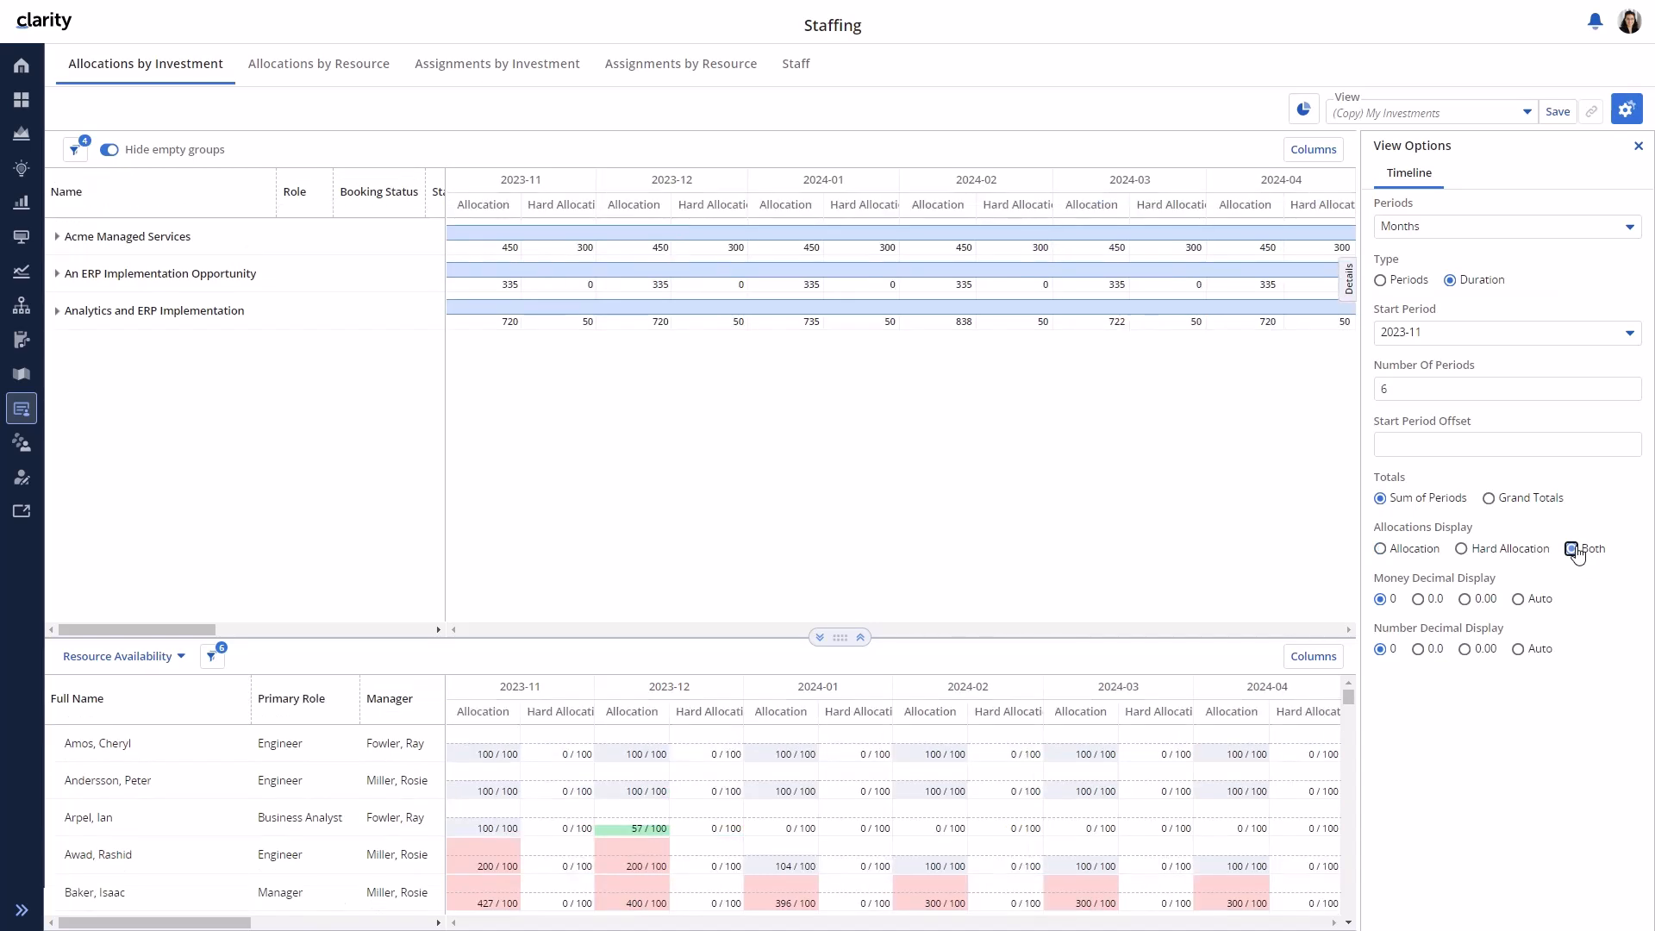
{"action": "left_click", "coordinate": [1639, 146]}
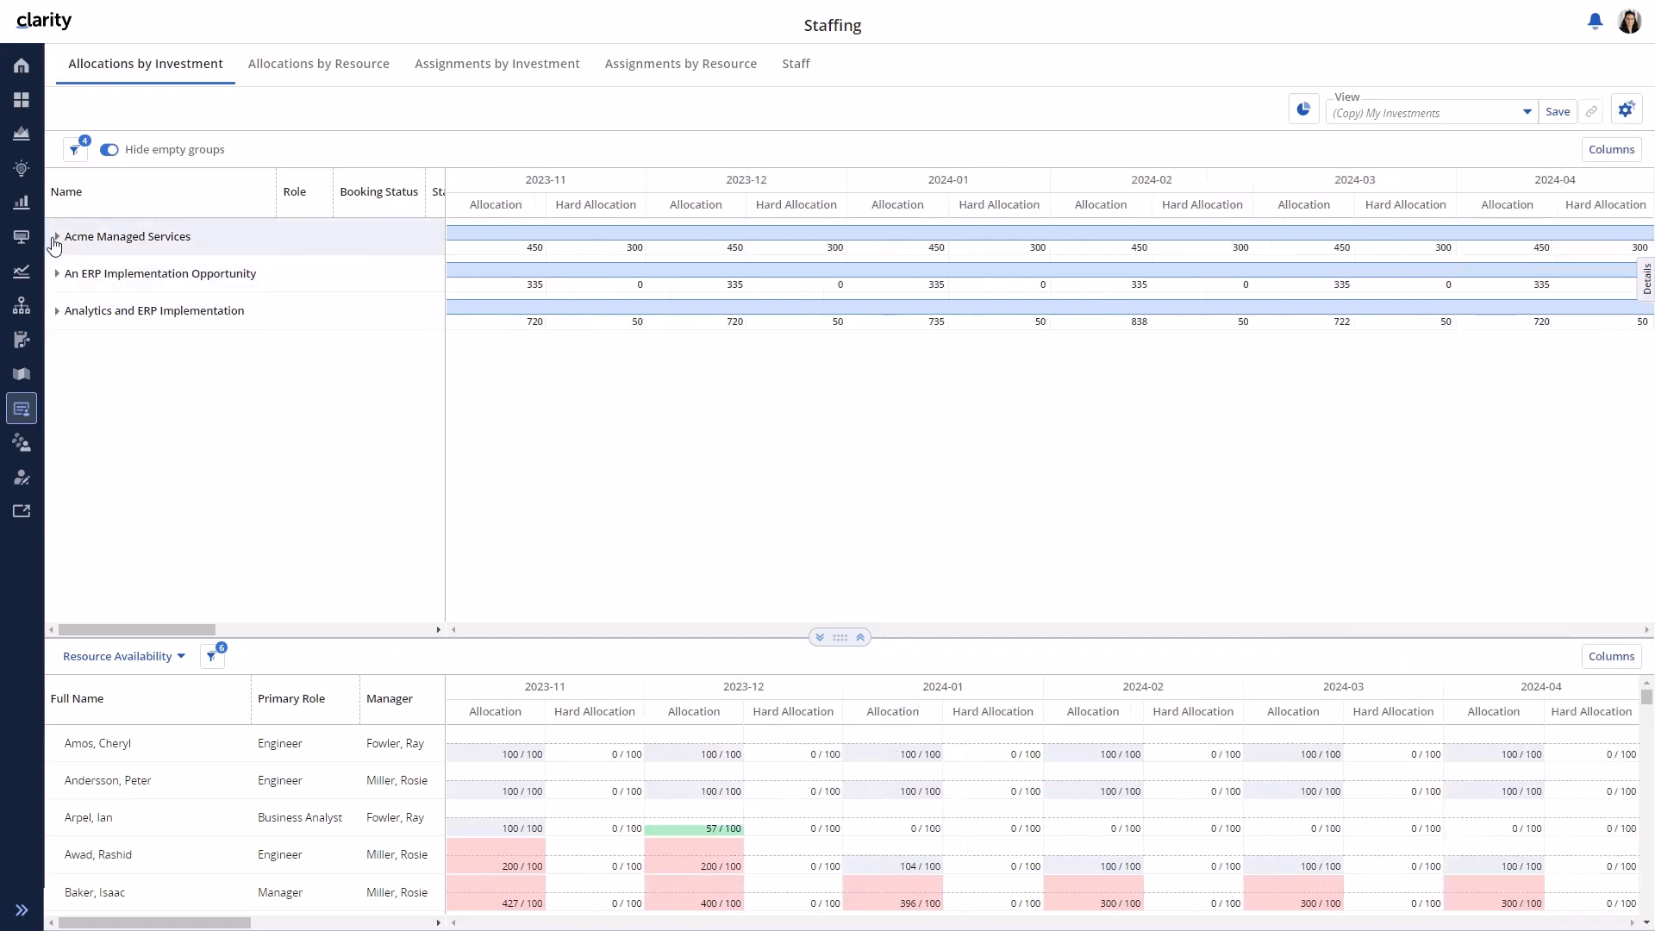
- Expand Acme Managed Services and open the second named engineer's Hard Allocation details
{"action": "left_click", "coordinate": [53, 245]}
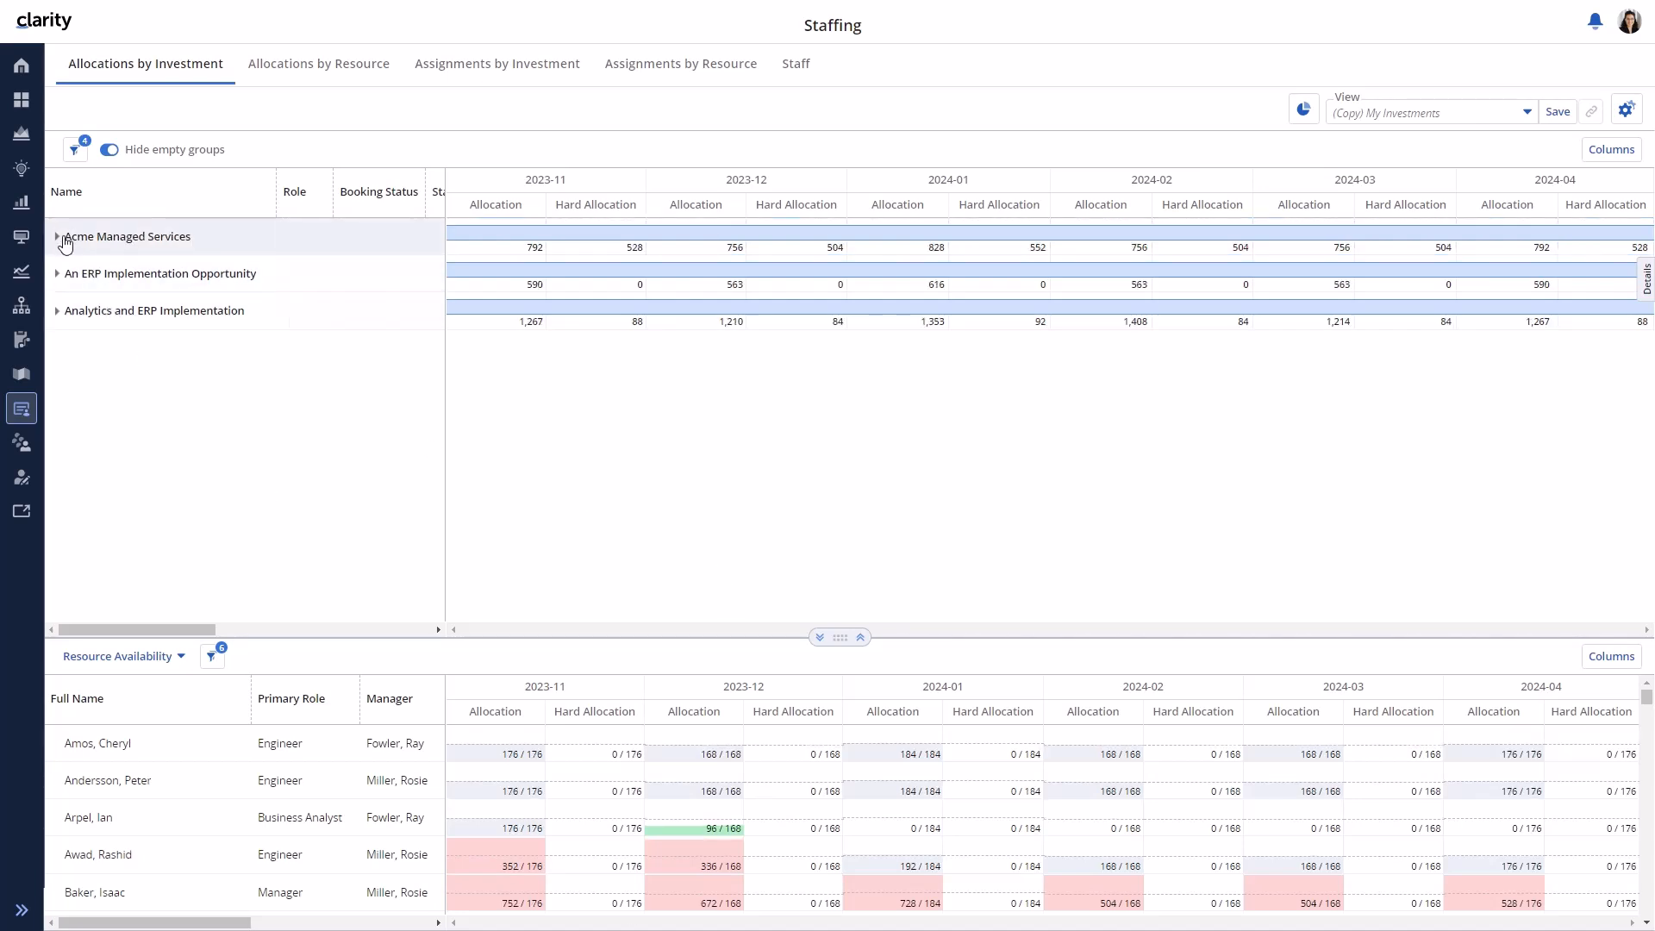
{"action": "left_click", "coordinate": [58, 238]}
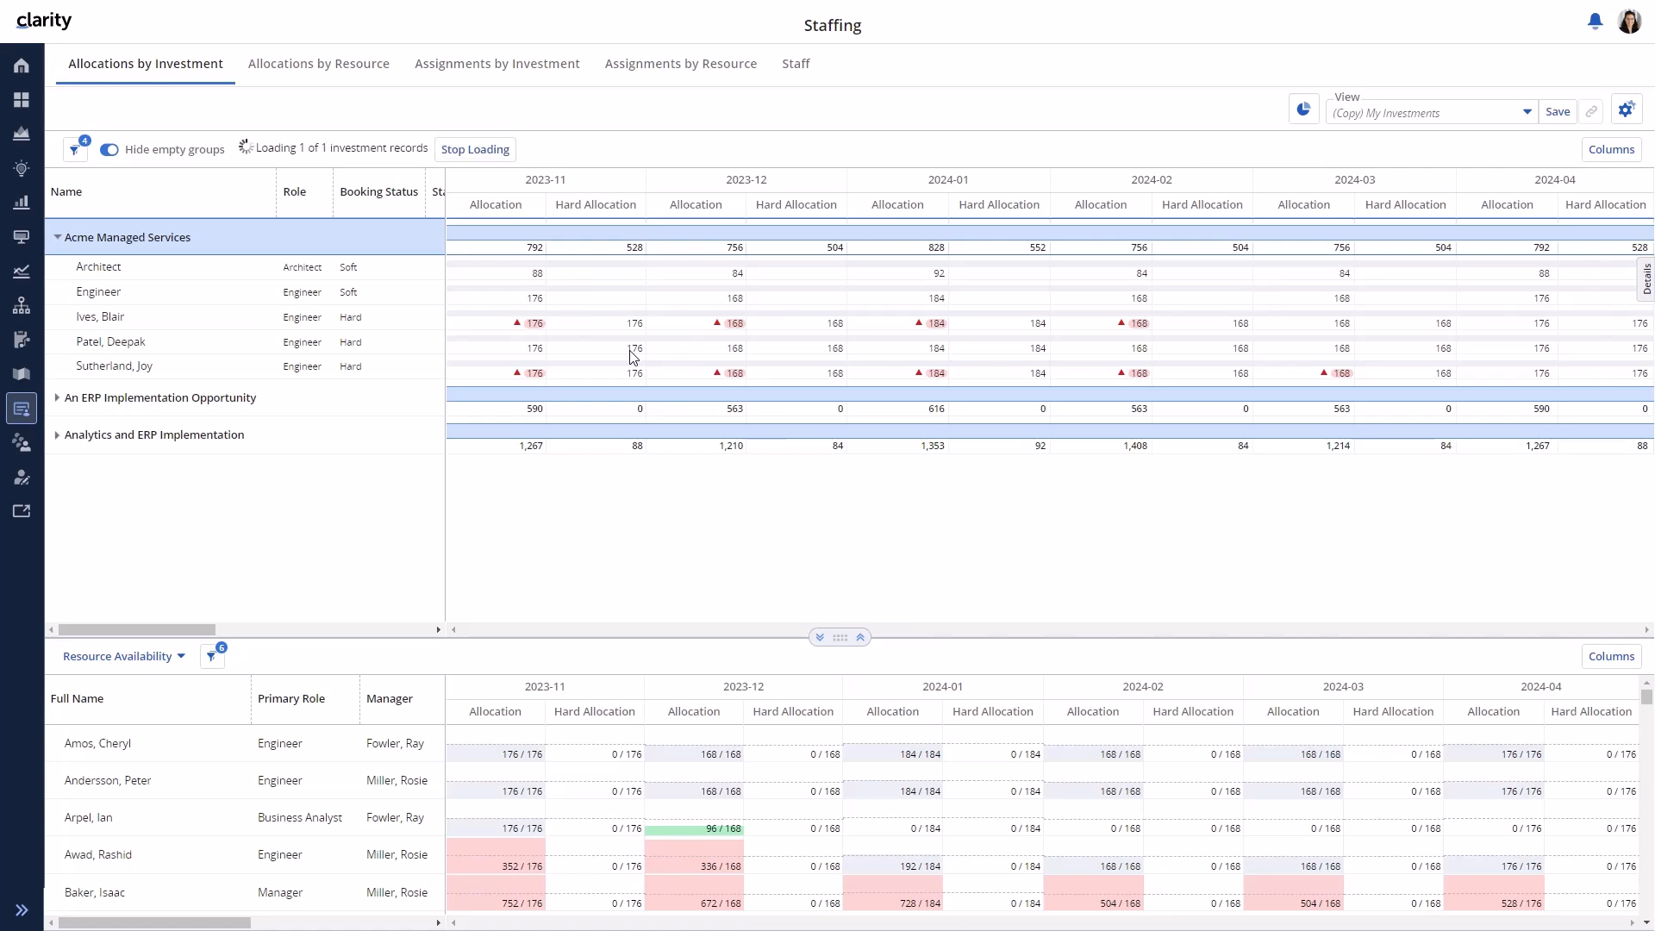
{"action": "left_click", "coordinate": [630, 351]}
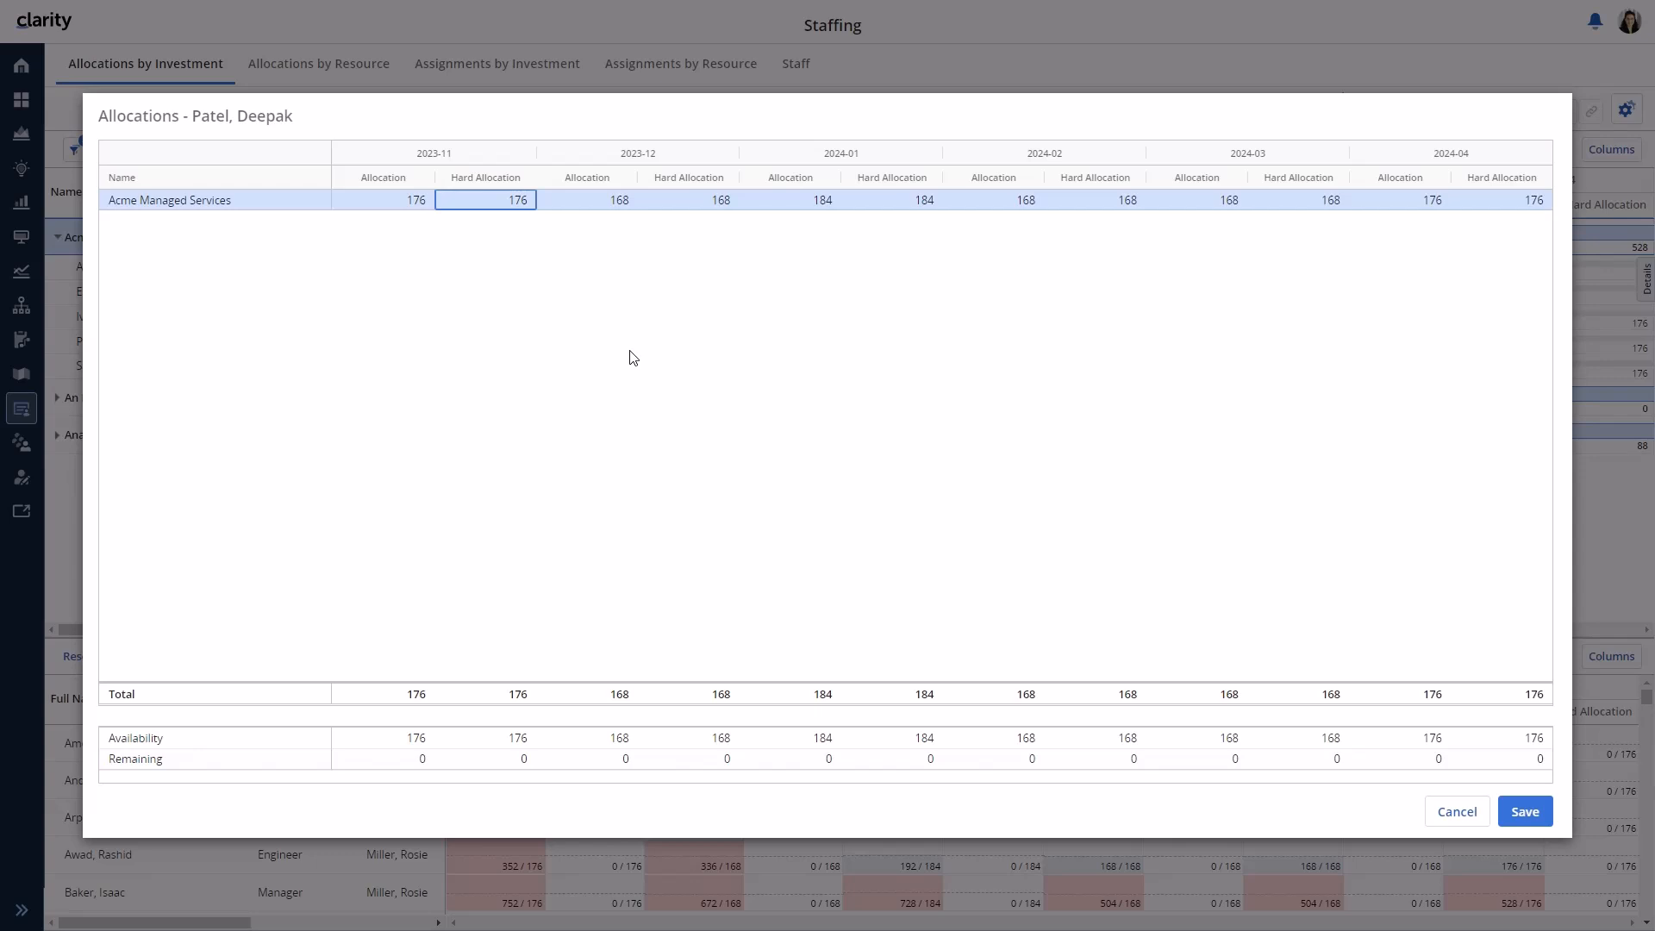
- Save 2023-11 hard allocations of 100 and 80 for the two Acme engineers
{"action": "type", "text": "100"}
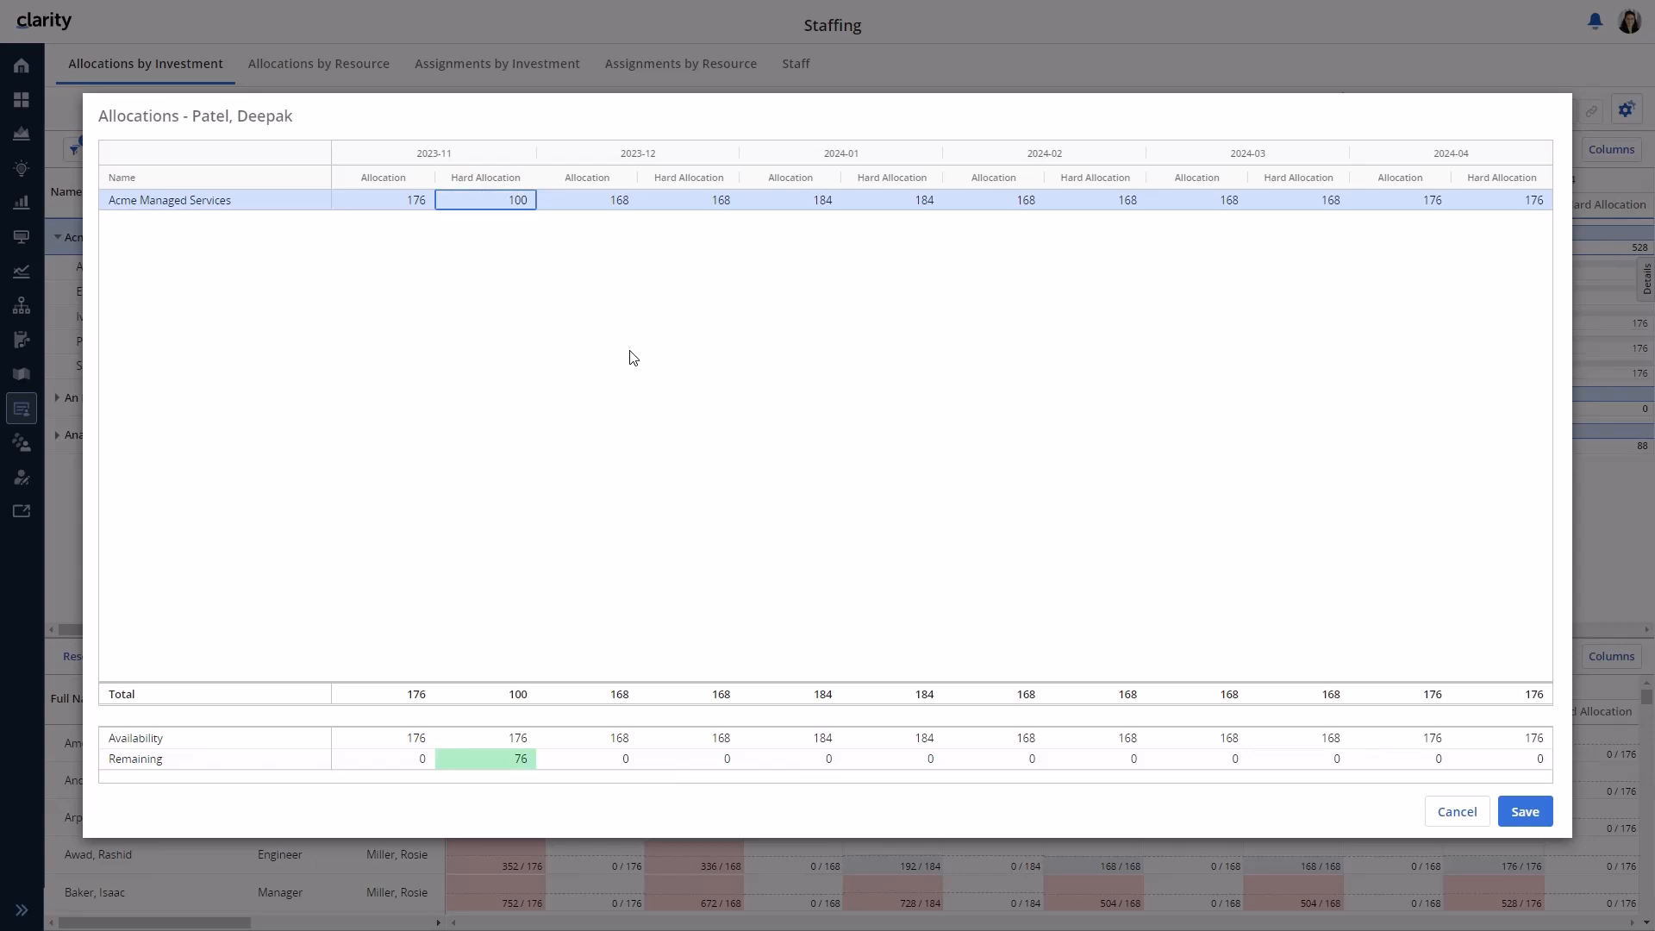
{"action": "left_click", "coordinate": [1521, 812]}
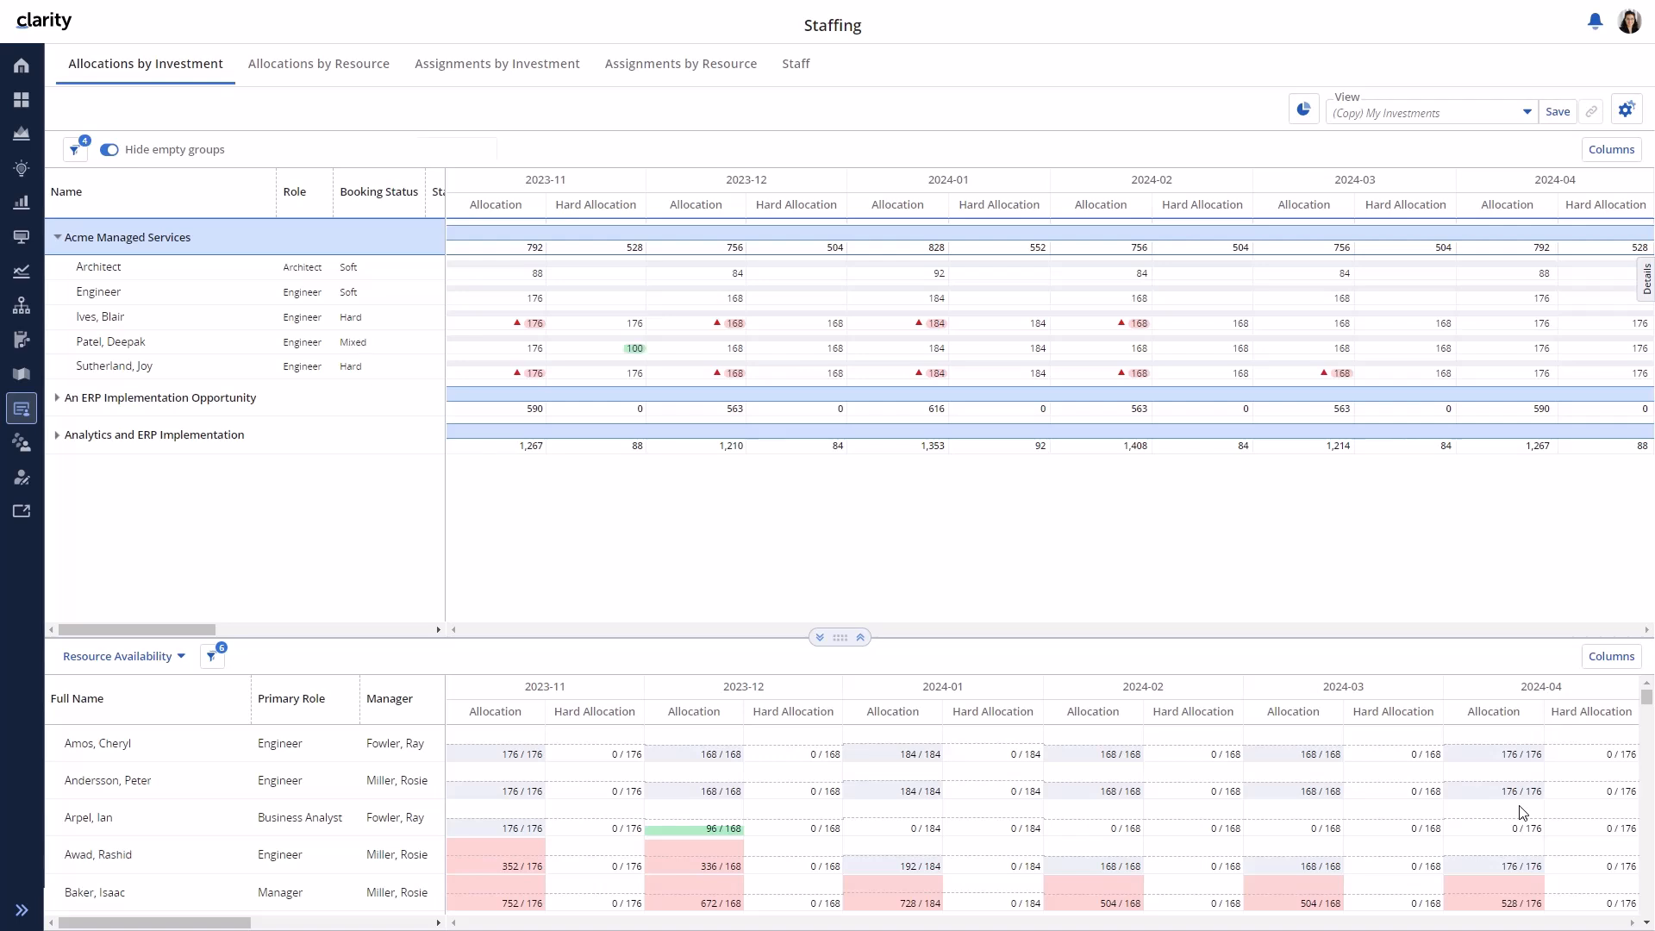
{"action": "left_click", "coordinate": [636, 373]}
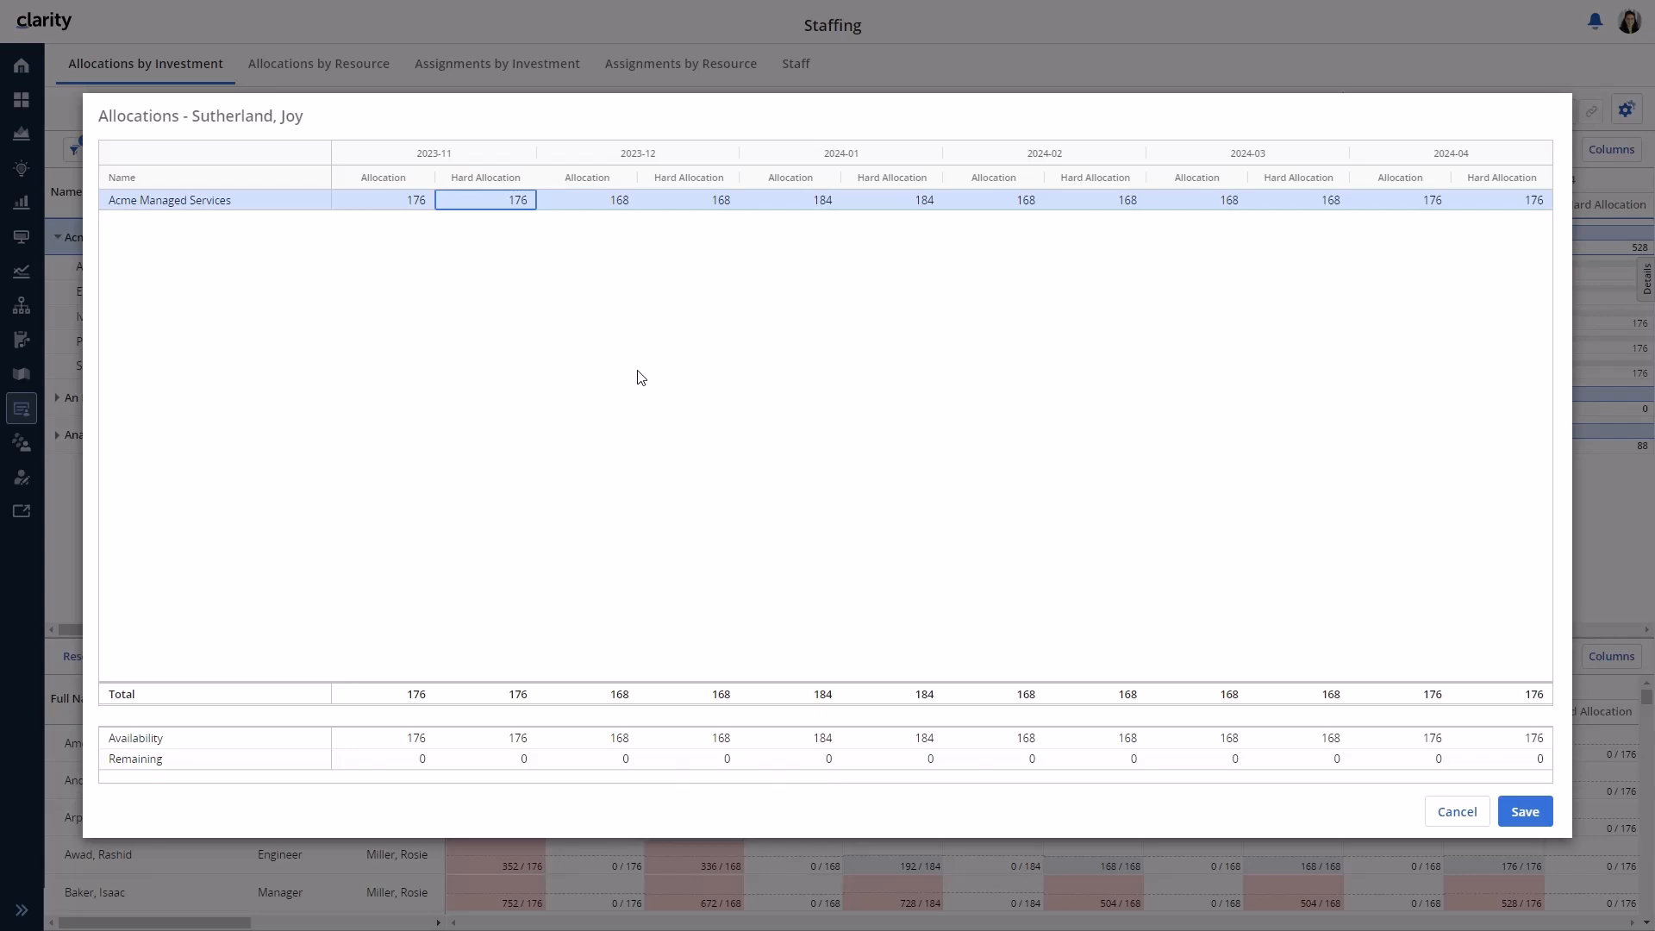
{"action": "key", "text": "BackSpace"}
{"action": "type", "text": "80"}
{"action": "key", "text": "Return"}
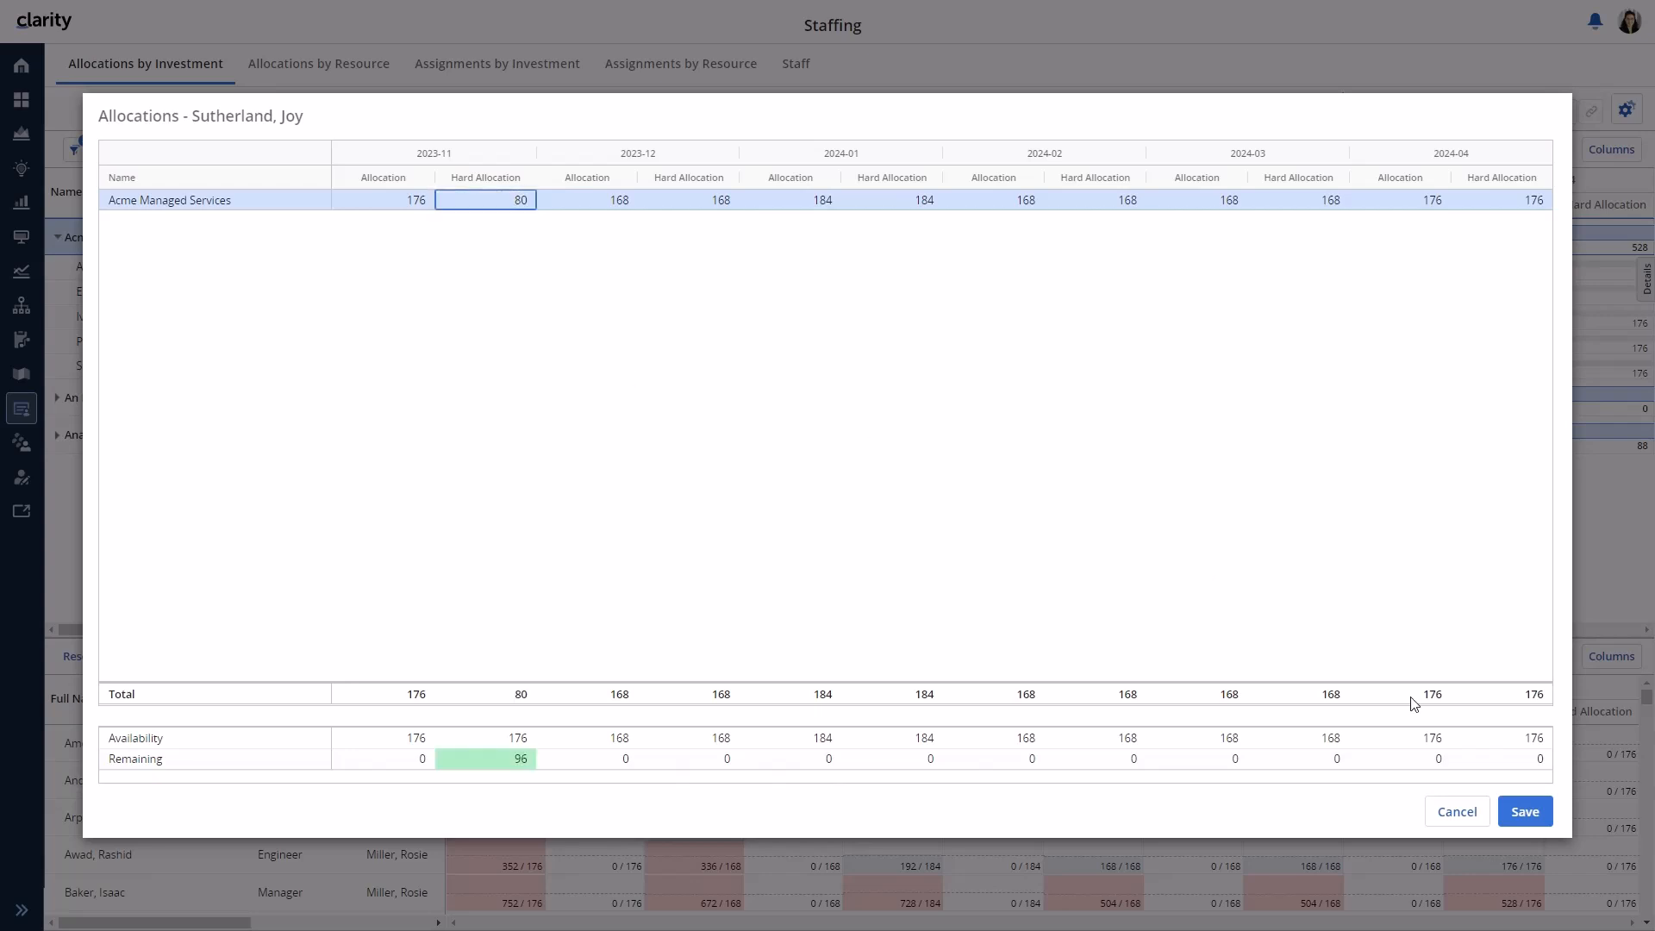
{"action": "left_click", "coordinate": [1525, 811]}
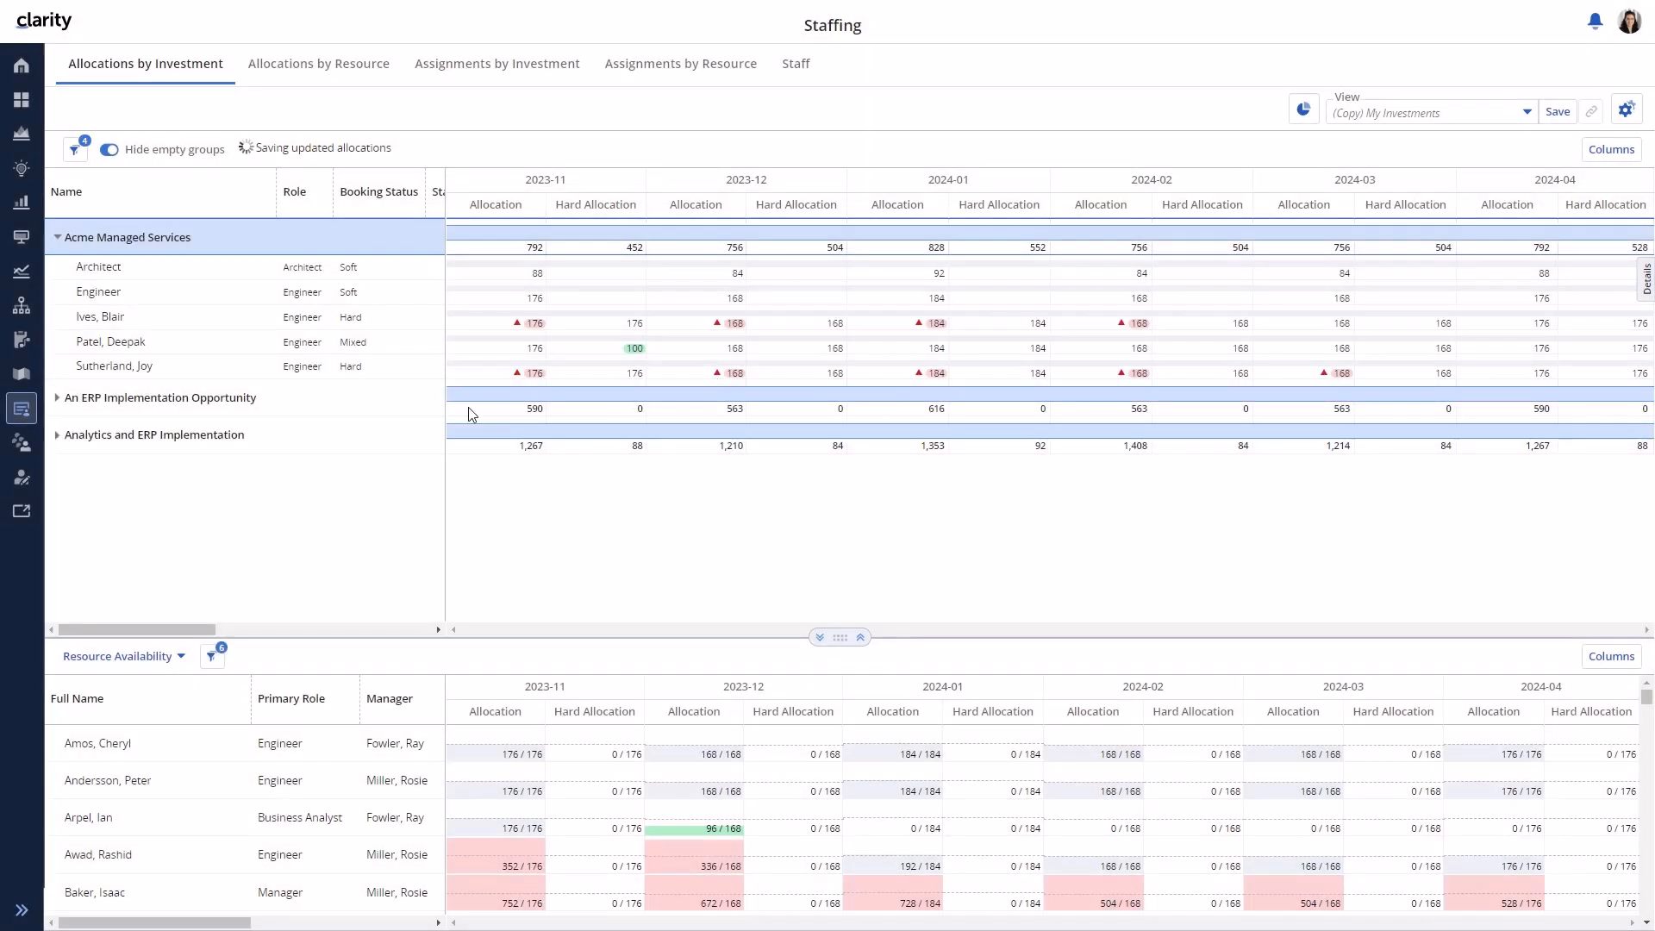
- Set the second engineer's booking status to Soft and the last engineer's to Hard
{"action": "left_click", "coordinate": [368, 349]}
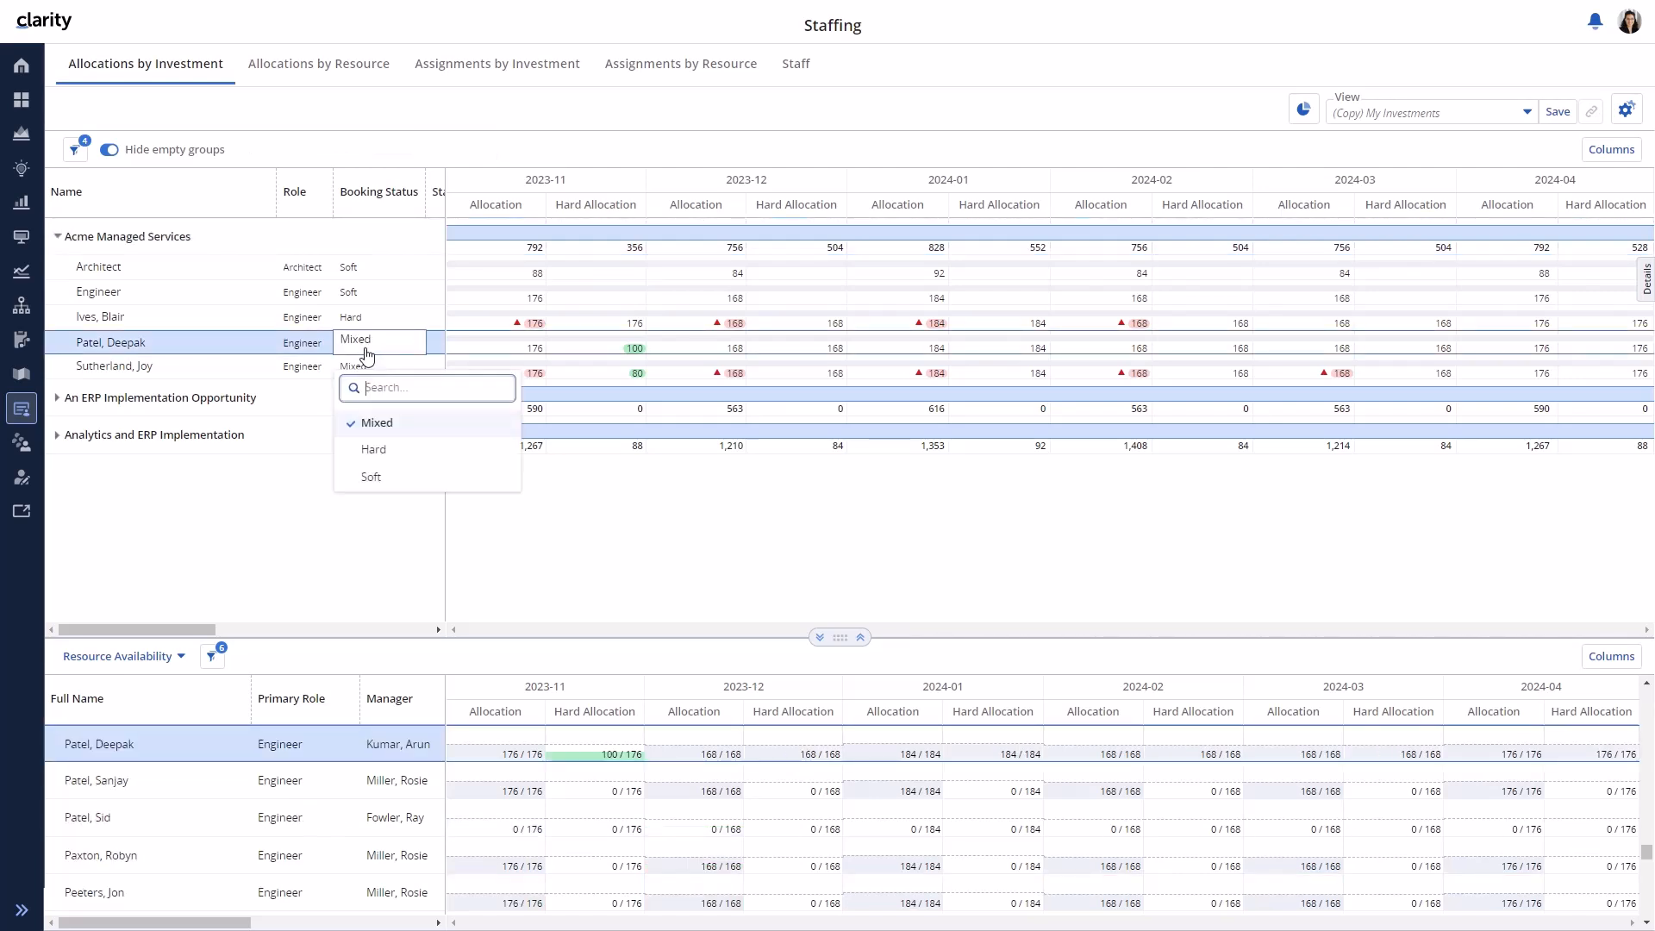
{"action": "left_click", "coordinate": [370, 479]}
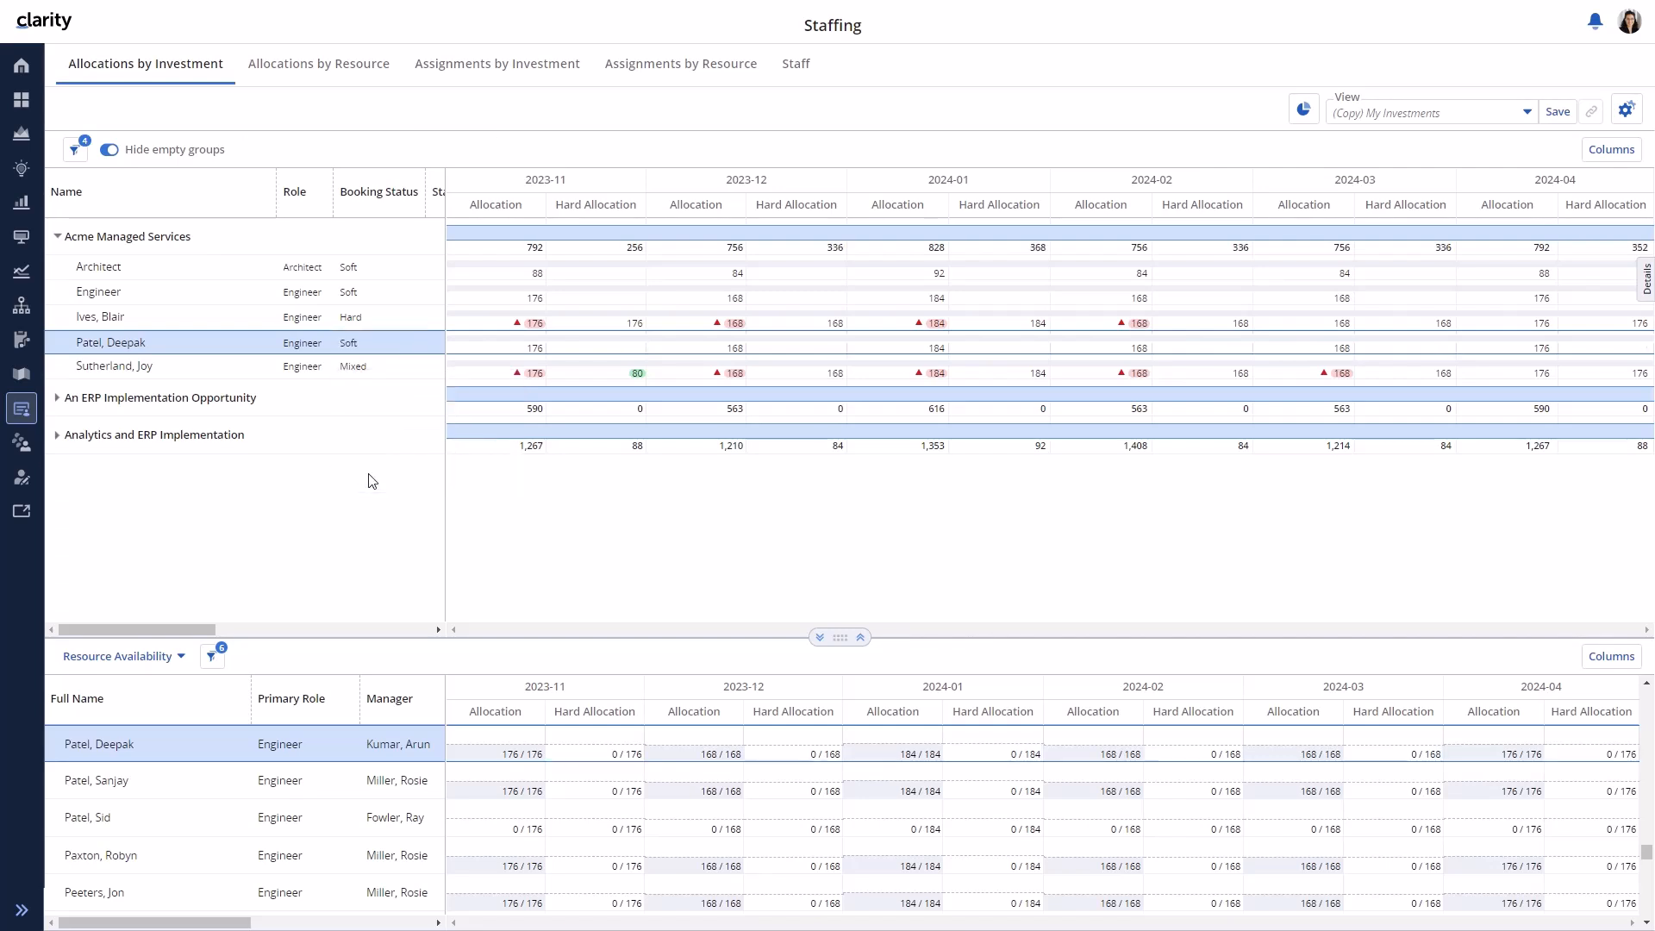
{"action": "left_click", "coordinate": [366, 370]}
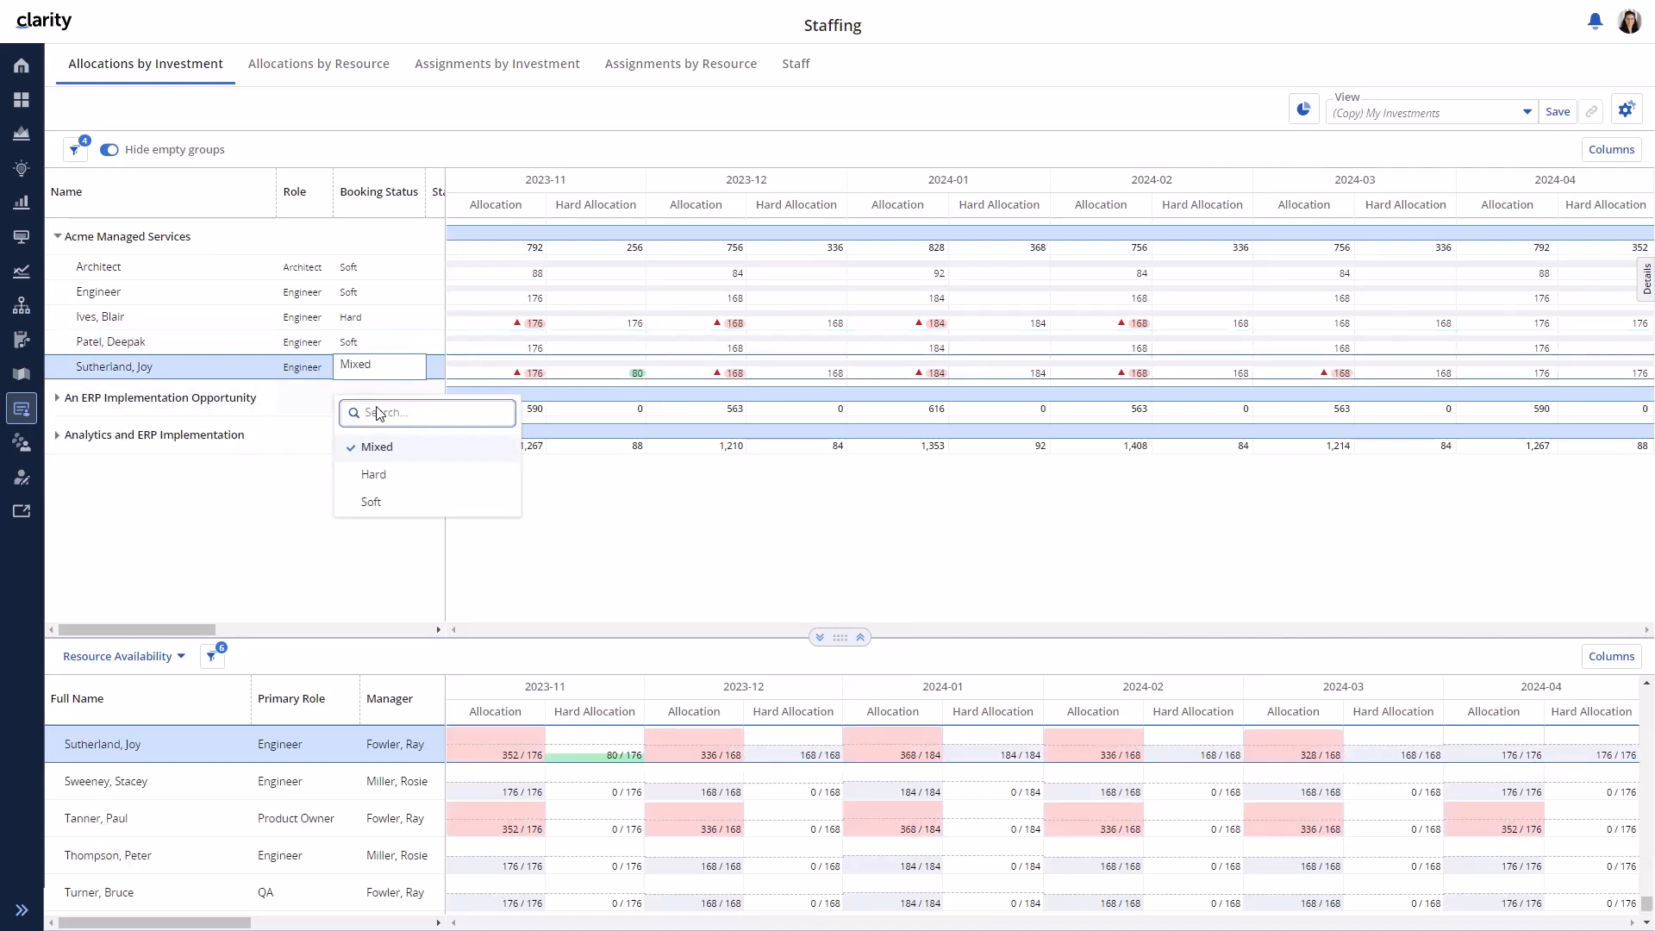
{"action": "left_click", "coordinate": [374, 477]}
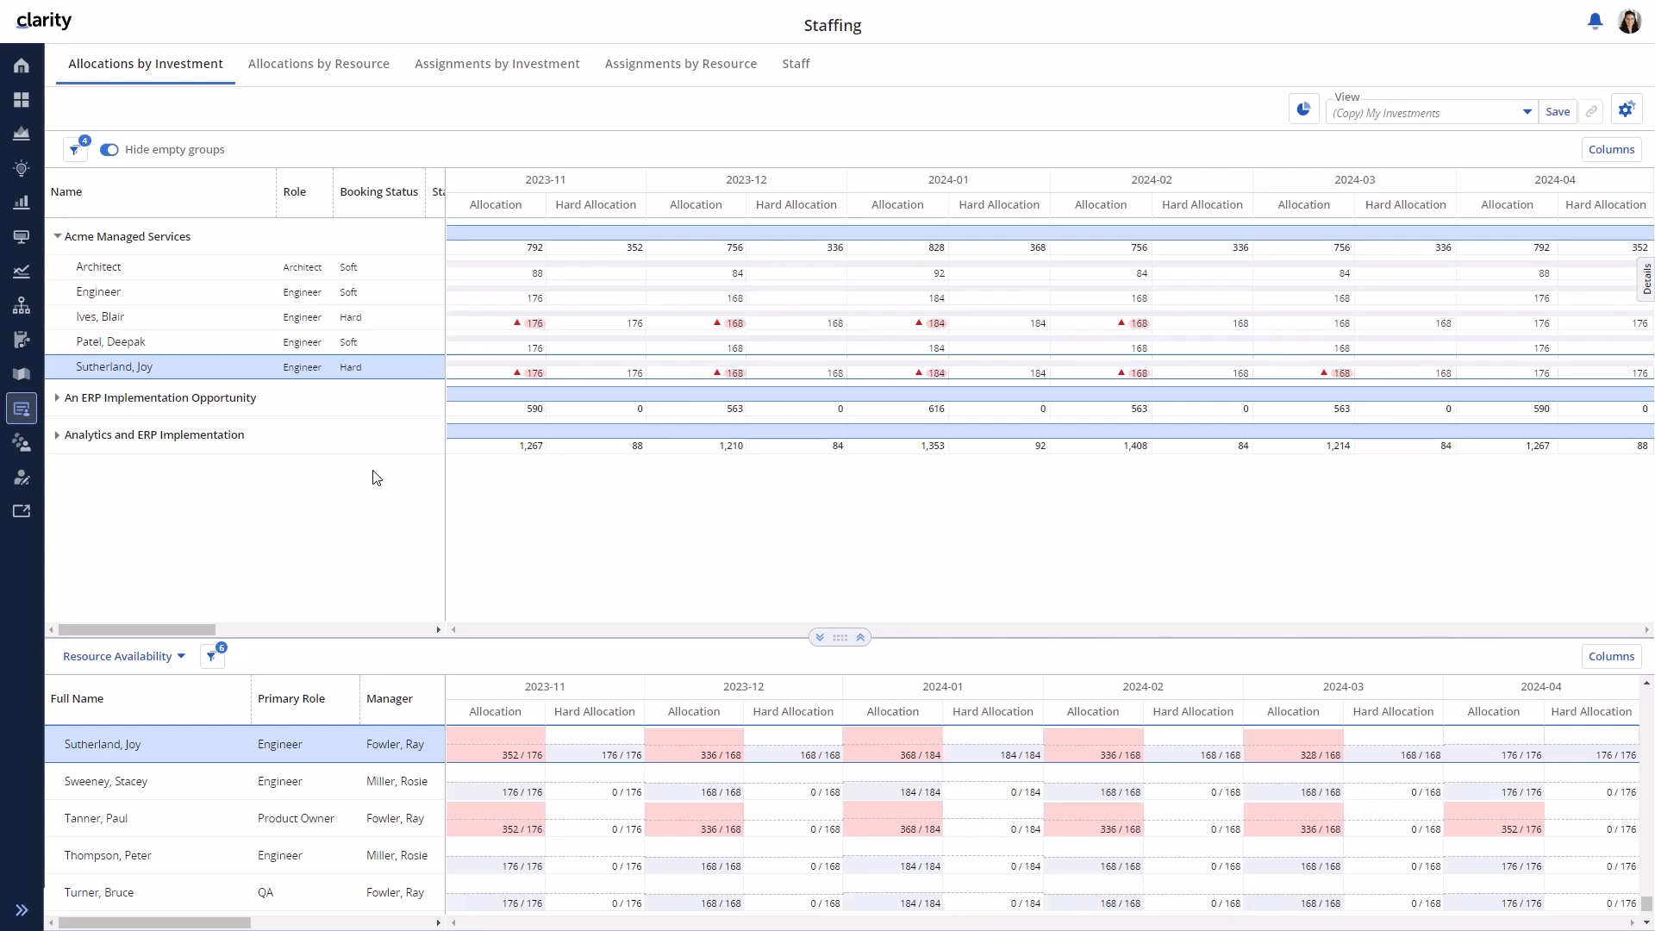
{"action": "left_click", "coordinate": [541, 348]}
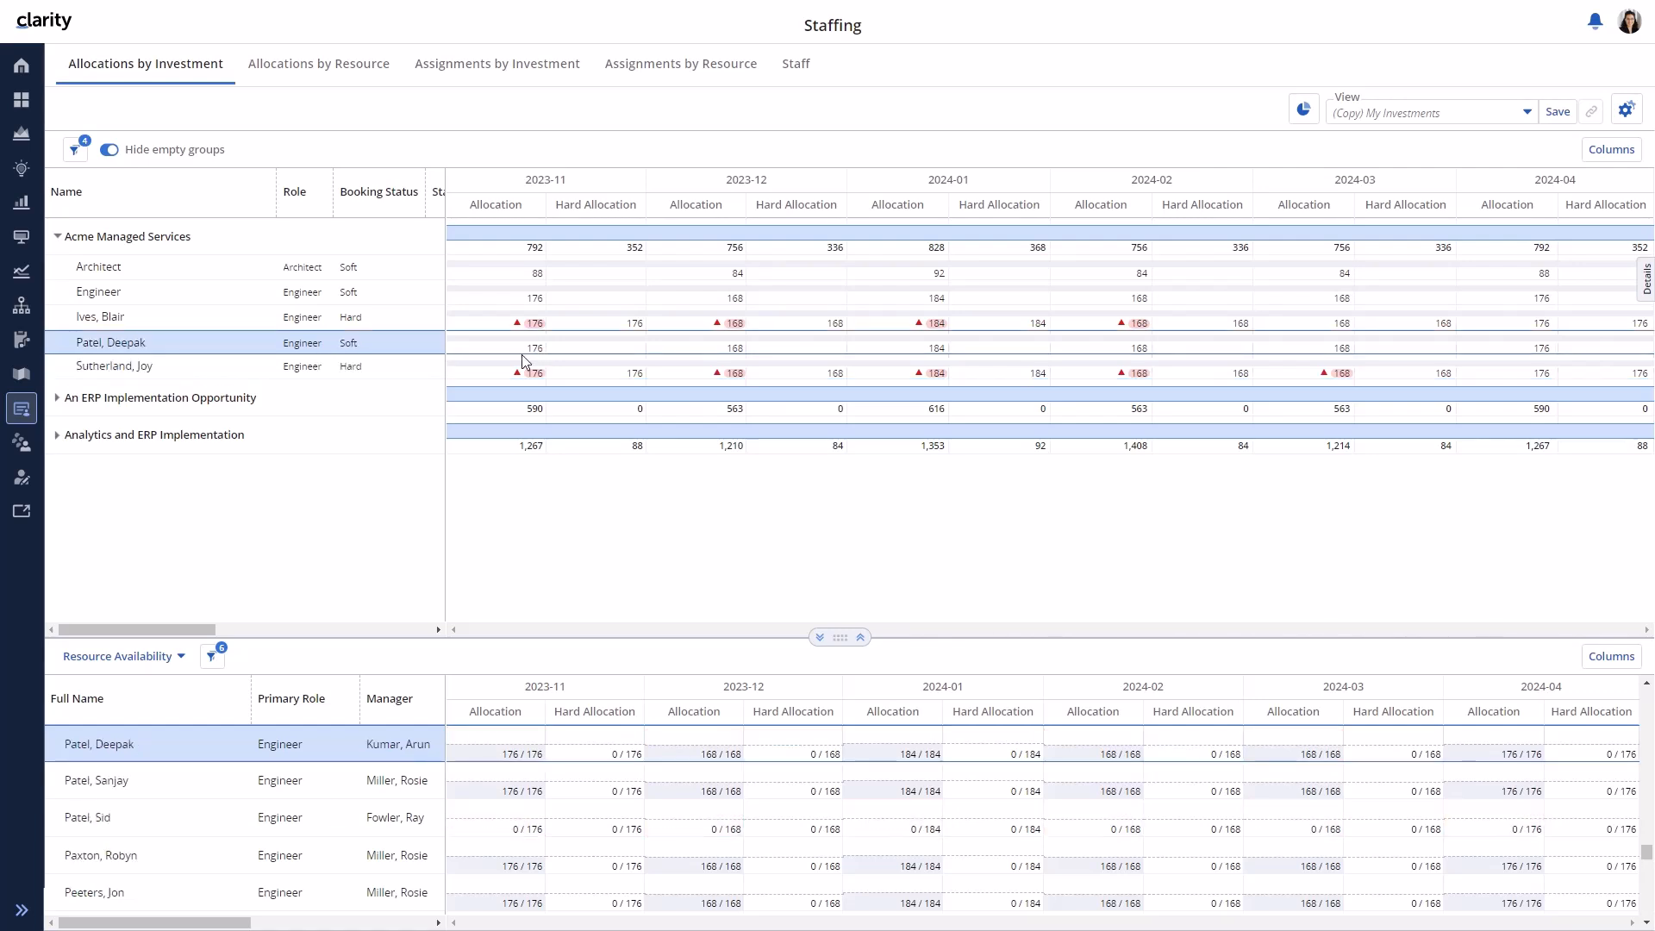
- Save the second engineer's 2023-11 allocation as 100 with a hard allocation of 120
{"action": "double_click", "coordinate": [538, 349]}
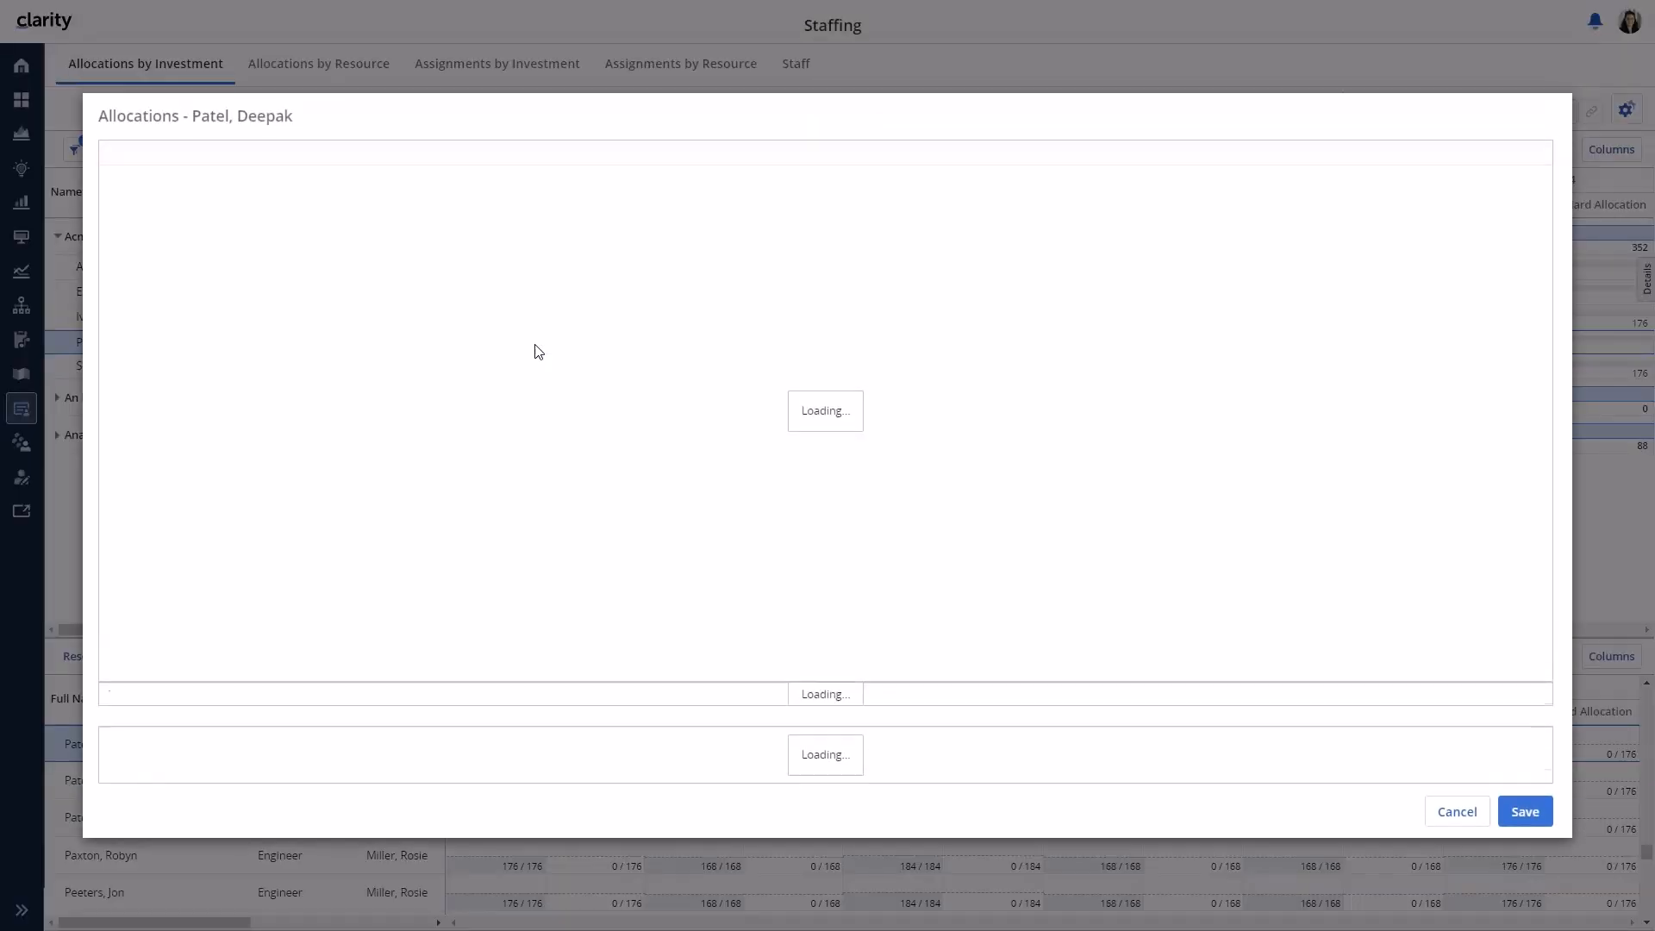
{"action": "type", "text": "100"}
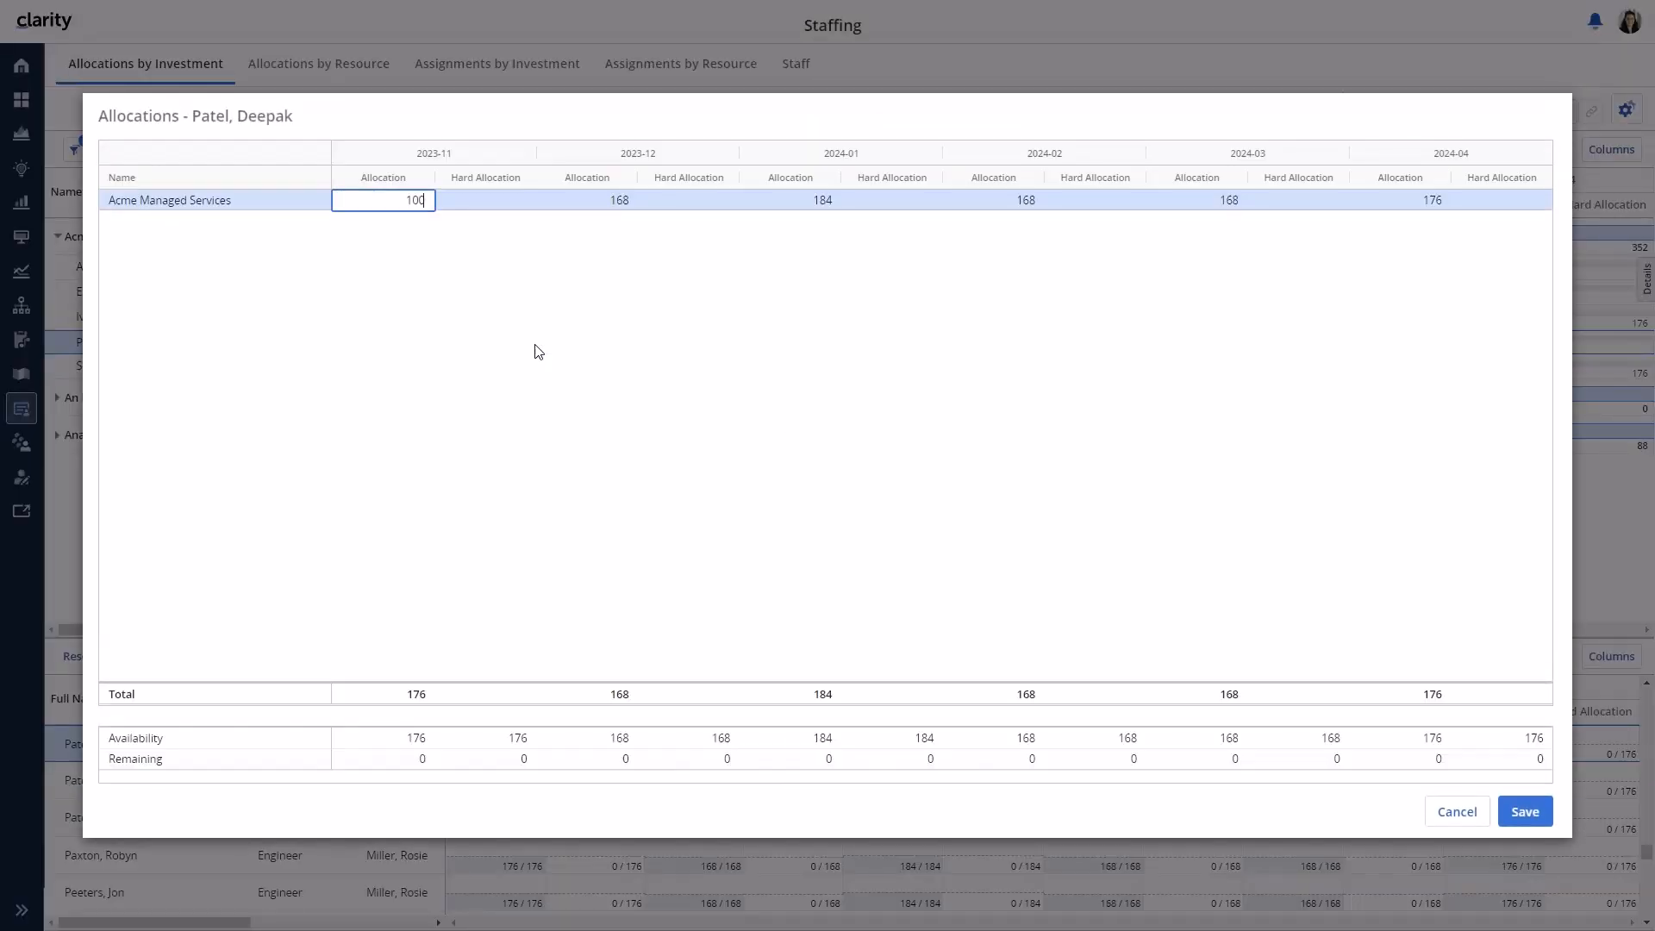
{"action": "key", "text": "Tab"}
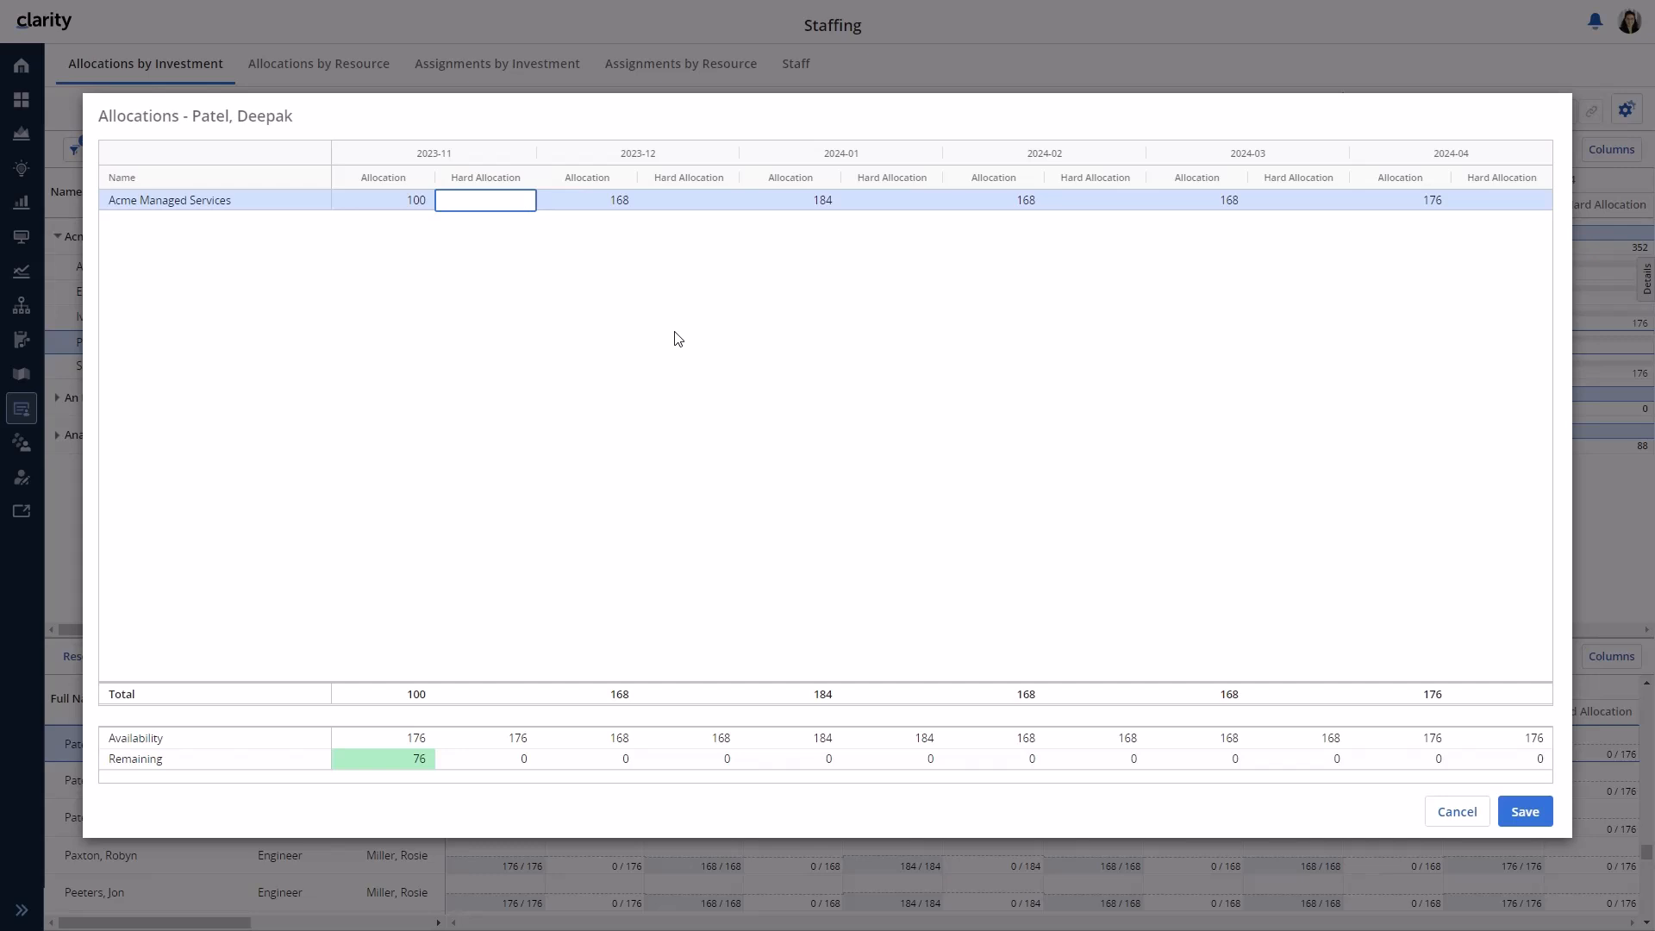
{"action": "type", "text": "120"}
{"action": "key", "text": "Tab"}
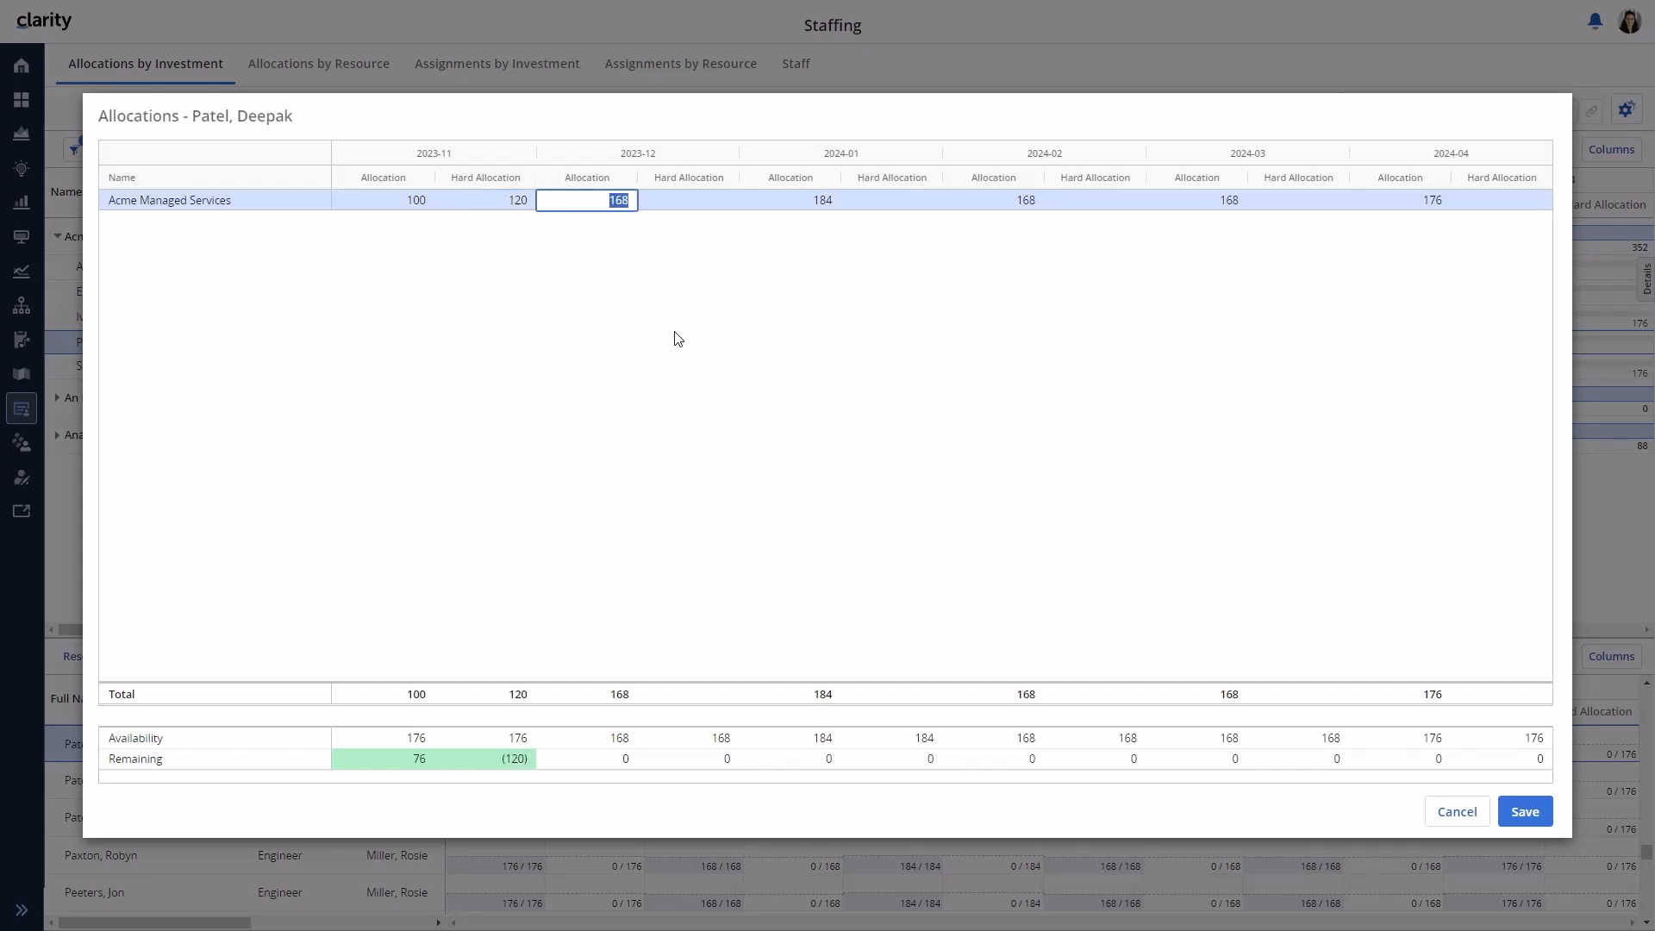
{"action": "left_click", "coordinate": [1521, 807]}
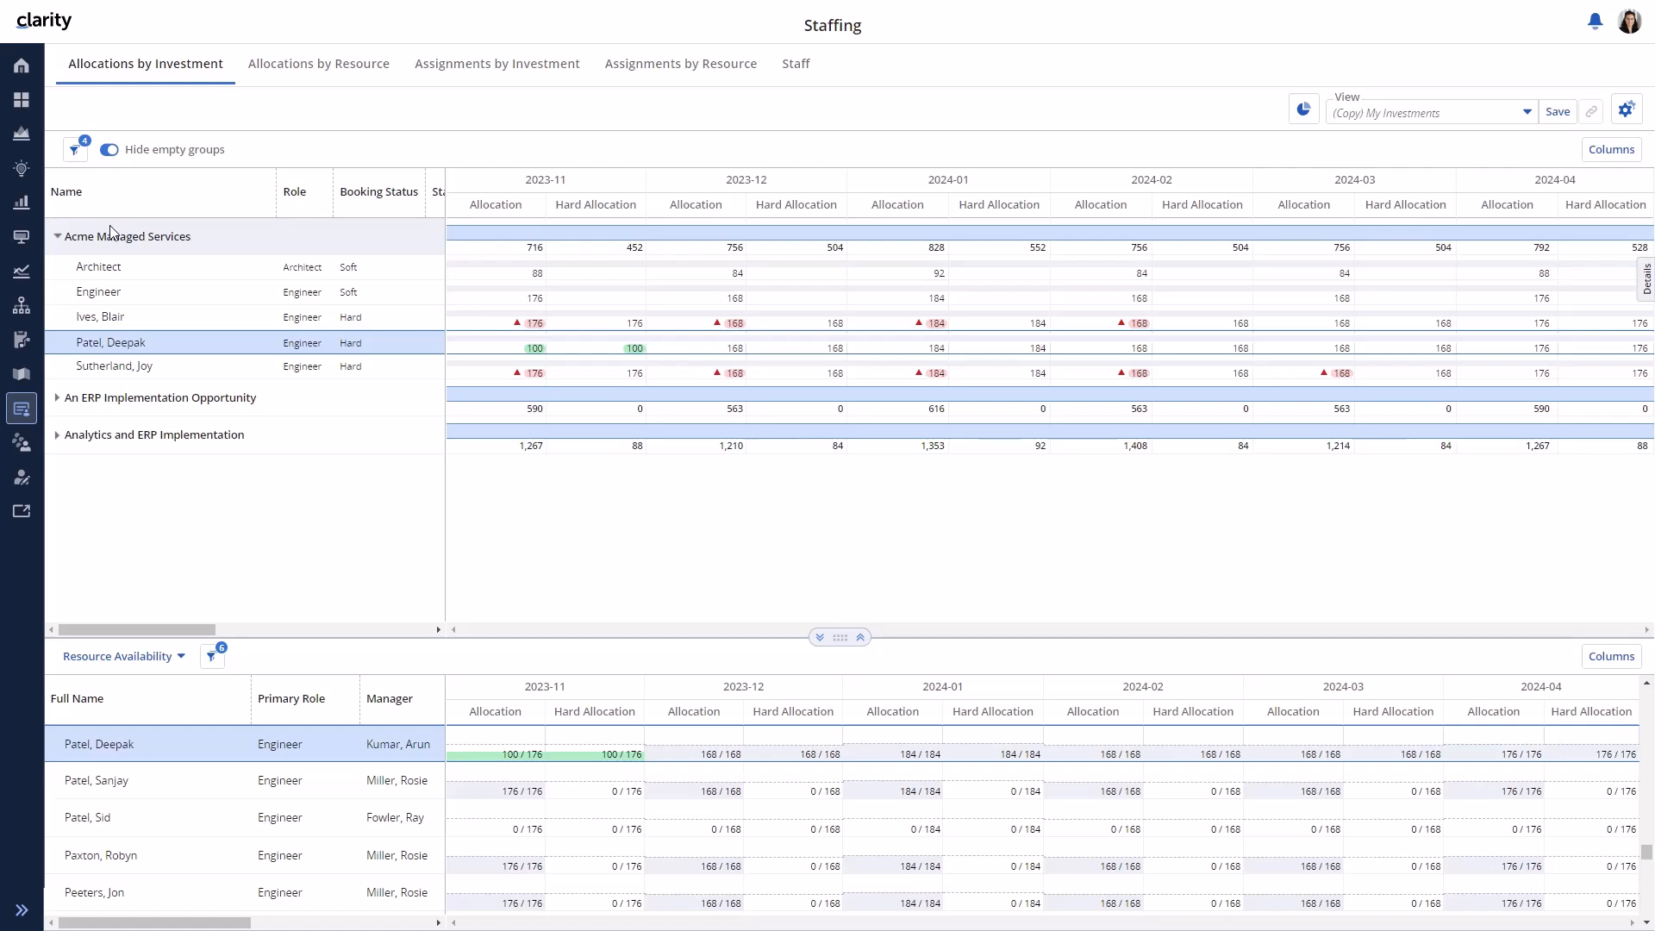
- Turn off Hide empty groups and choose Add Staff on AI Generative Summarization
{"action": "left_click", "coordinate": [106, 152]}
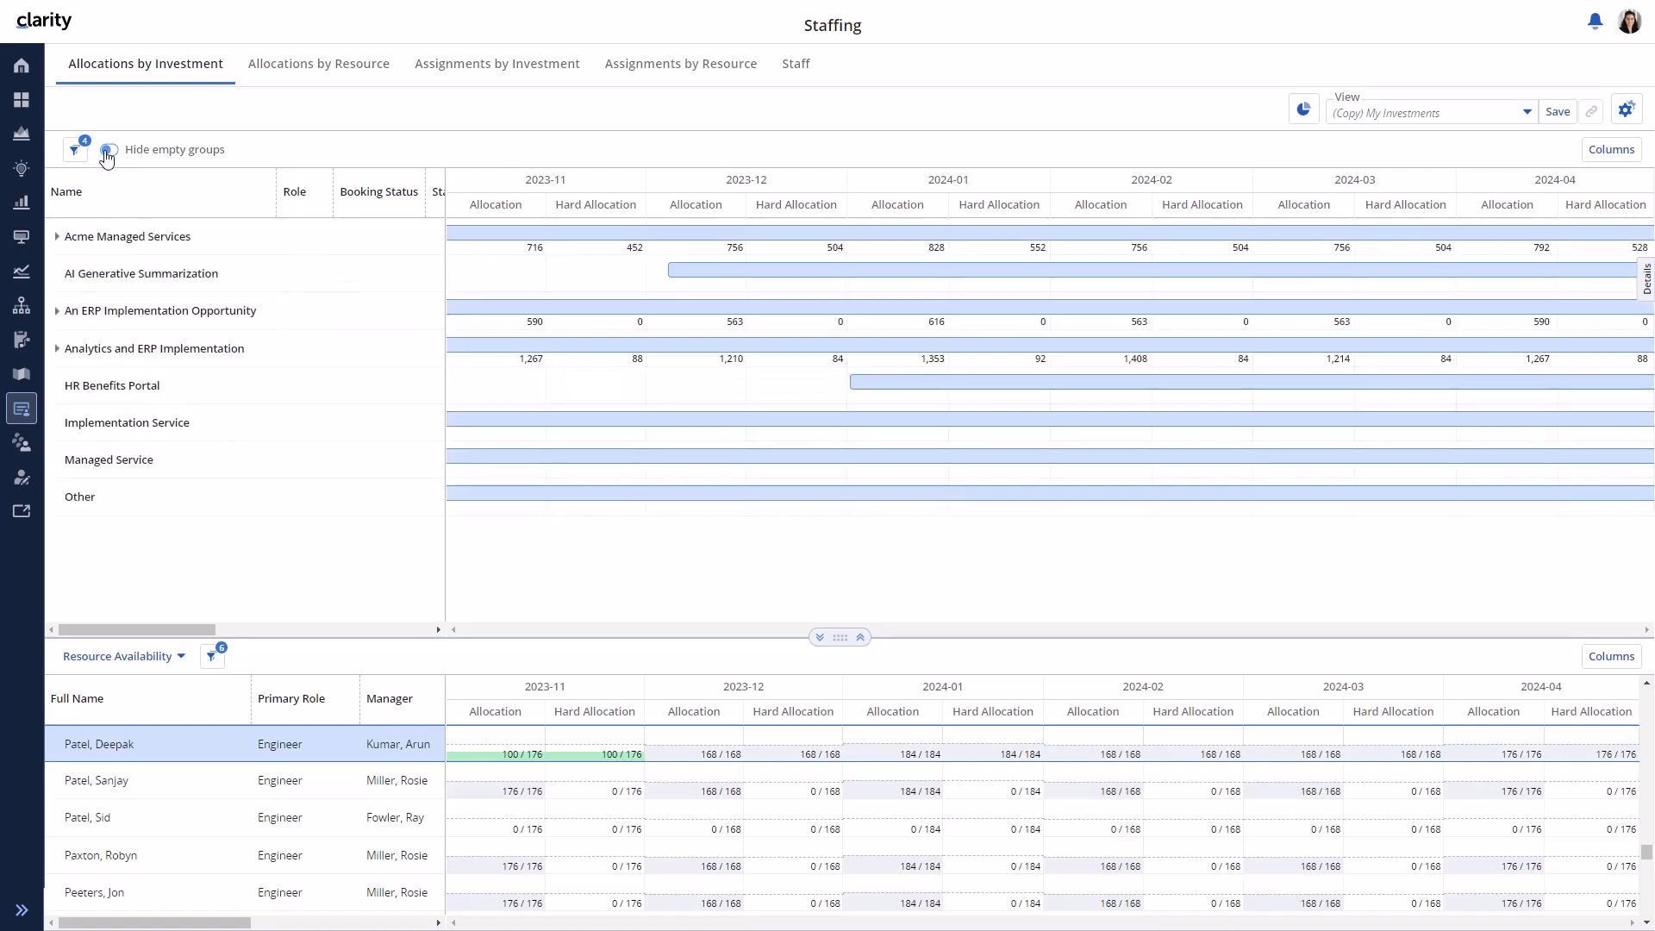
{"action": "left_click", "coordinate": [162, 277]}
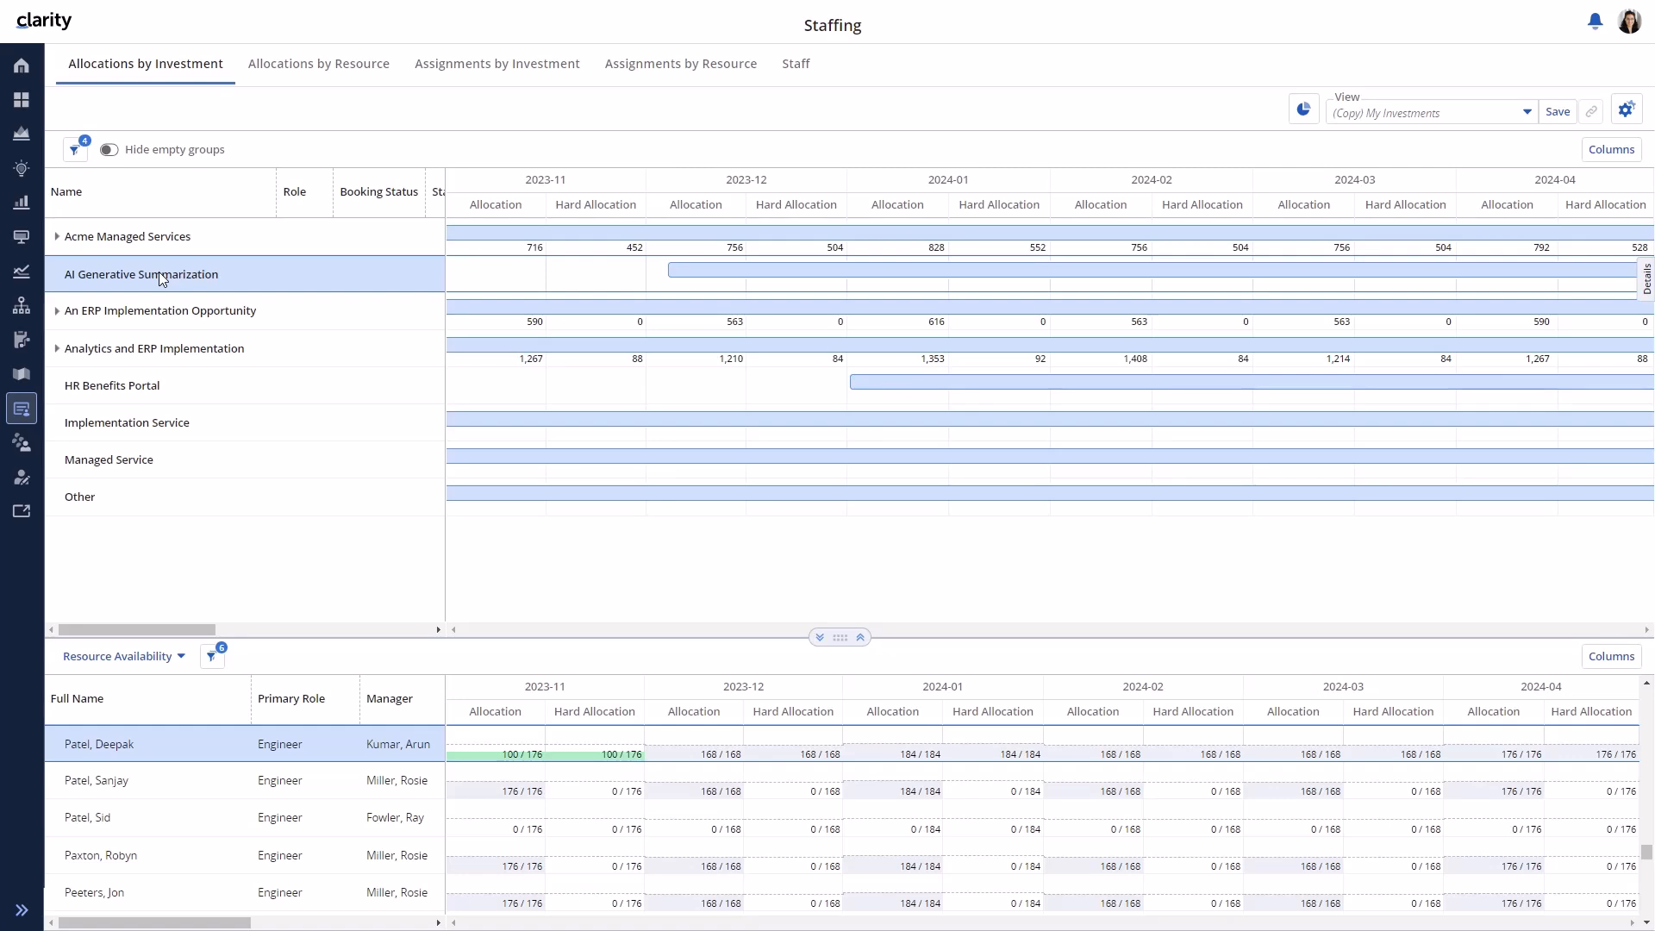
{"action": "right_click", "coordinate": [162, 278]}
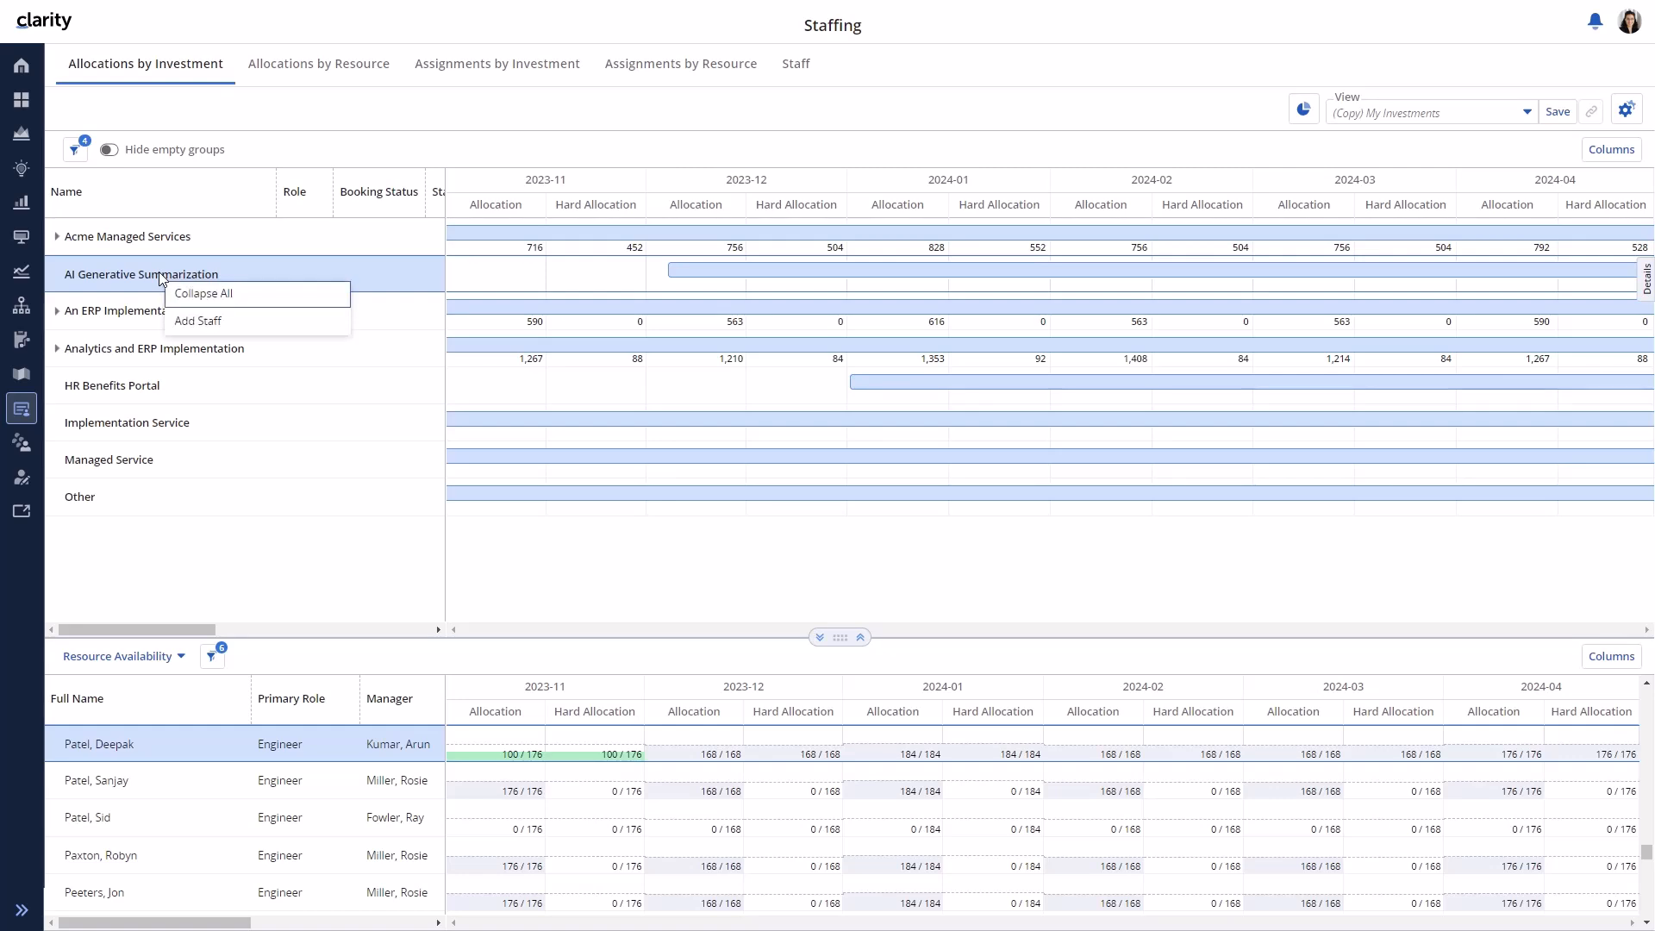
{"action": "left_click", "coordinate": [192, 321]}
- Set a 100% default allocation and add the Engineer role twice to AI Generative Summarization
{"action": "left_click", "coordinate": [444, 243]}
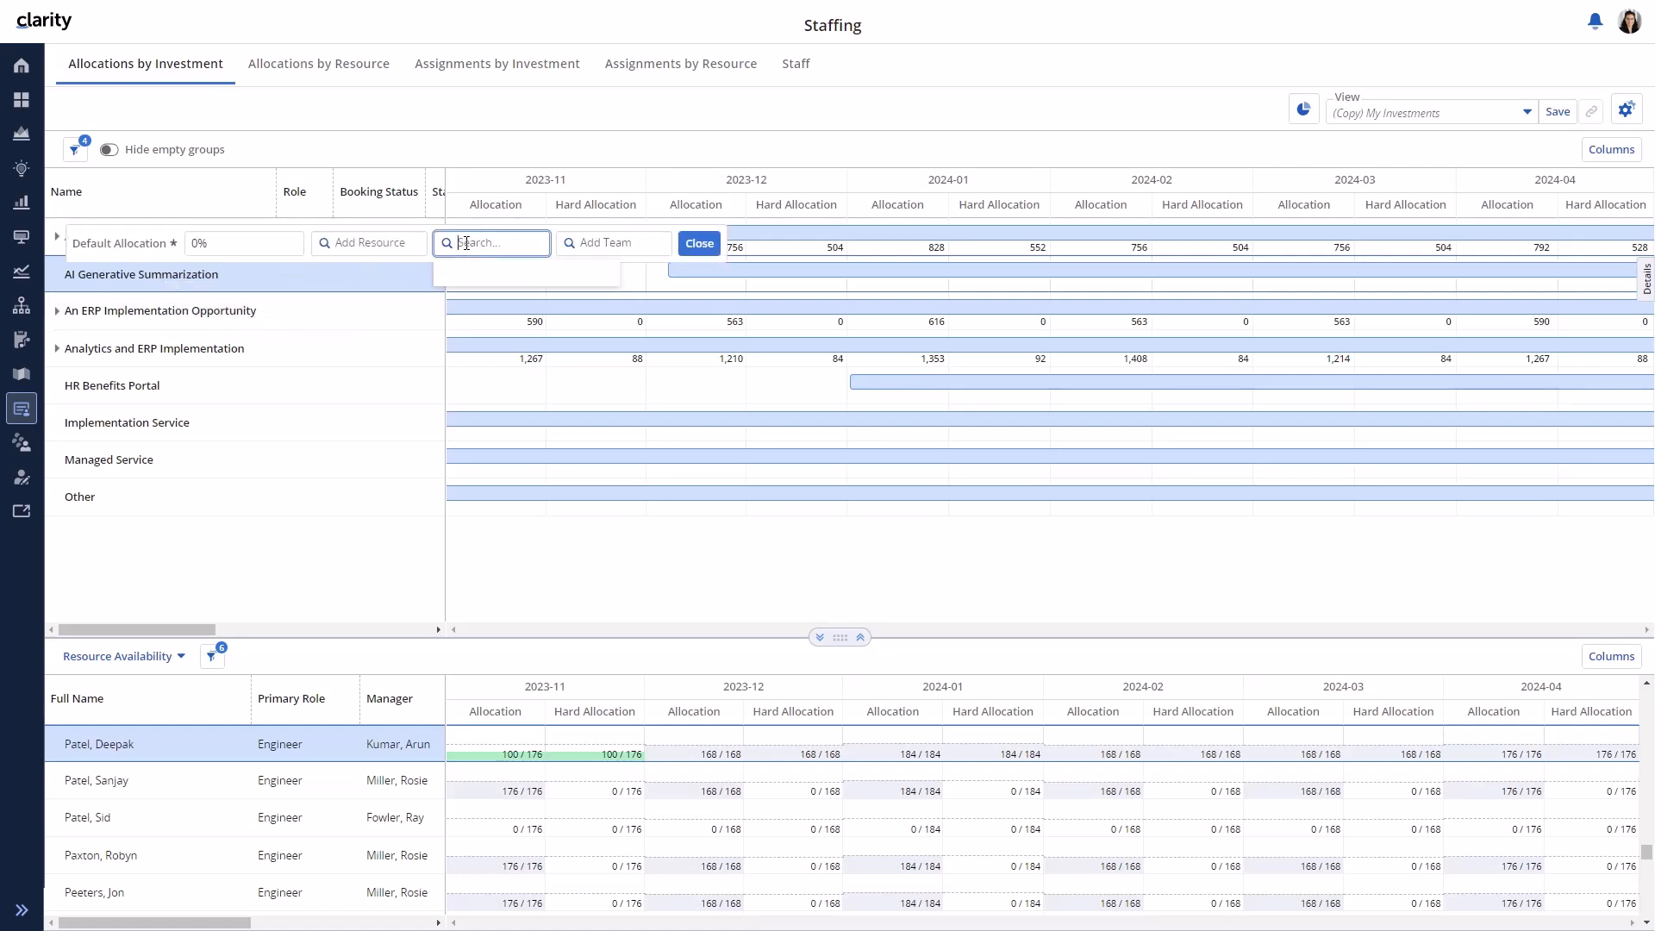
{"action": "left_click_drag", "start_coordinate": [275, 244], "coordinate": [191, 246]}
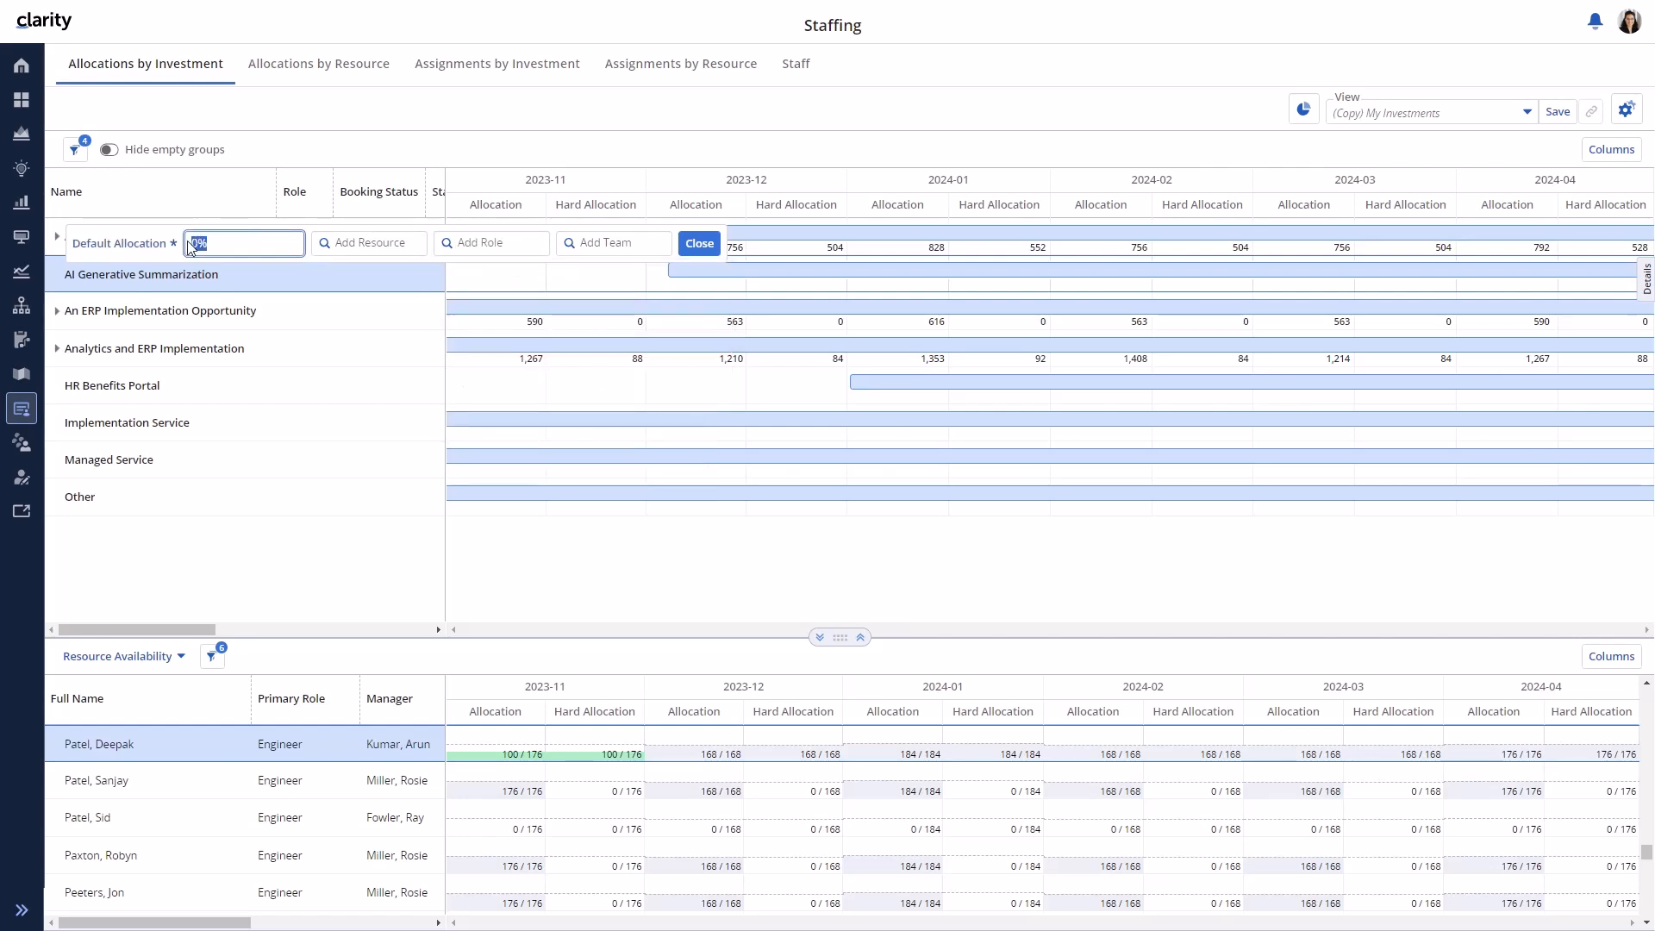
{"action": "type", "text": "100"}
{"action": "key", "text": "Tab"}
{"action": "key", "text": "Tab"}
{"action": "type", "text": "engineer"}
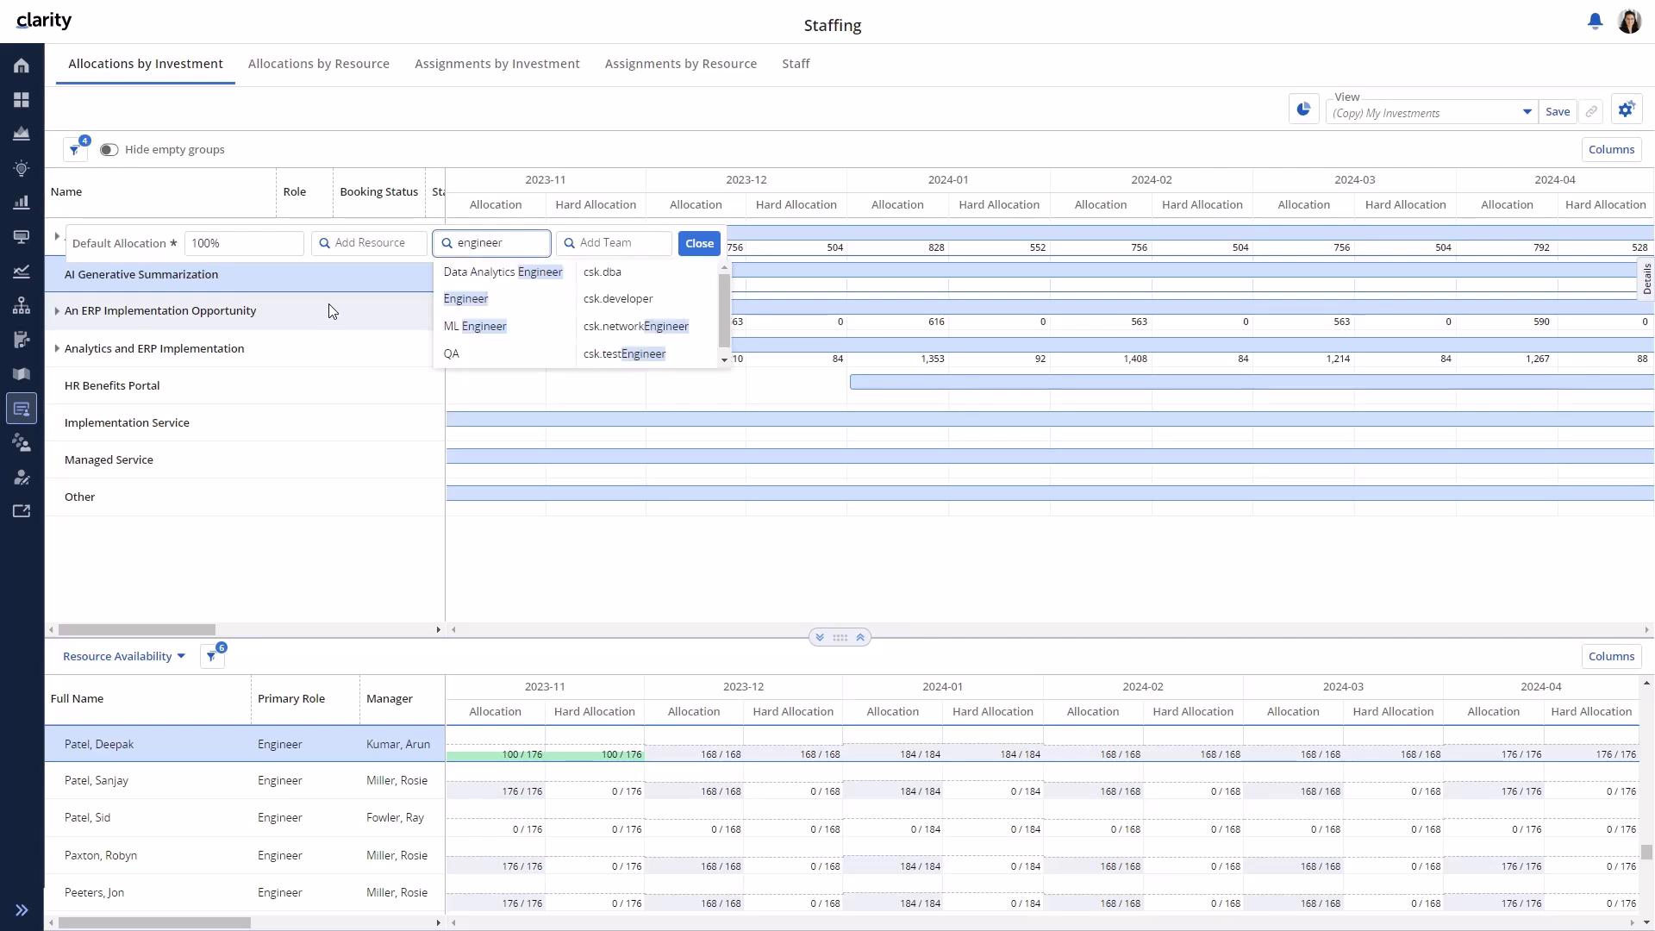
{"action": "left_click", "coordinate": [470, 298]}
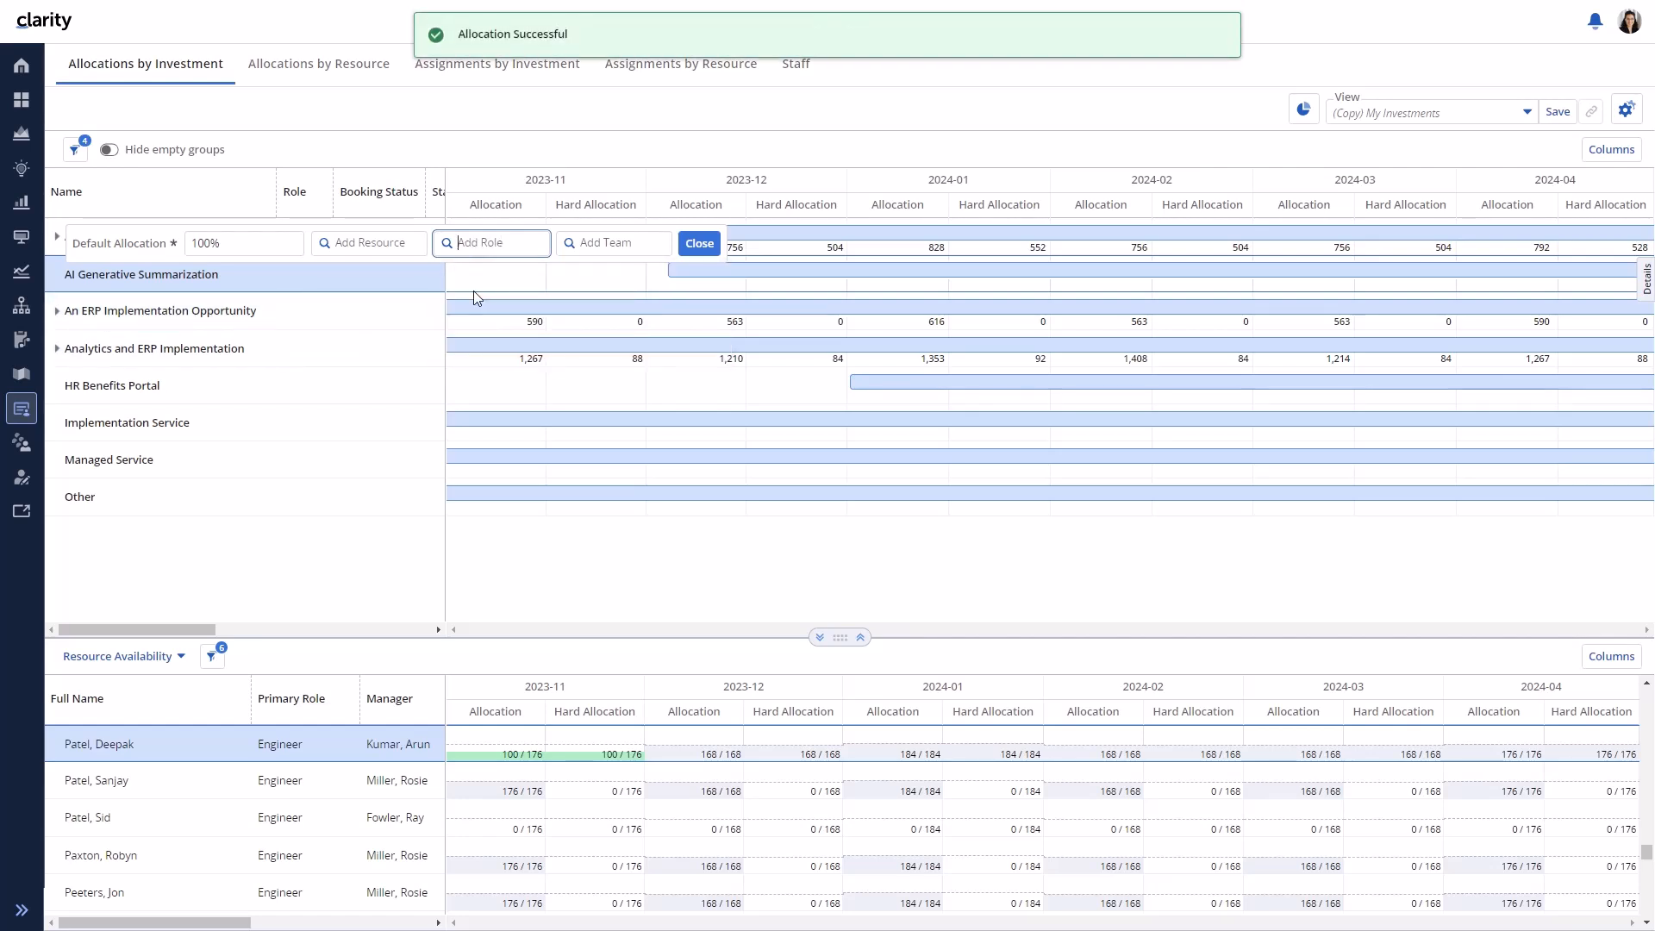
{"action": "type", "text": "engineer"}
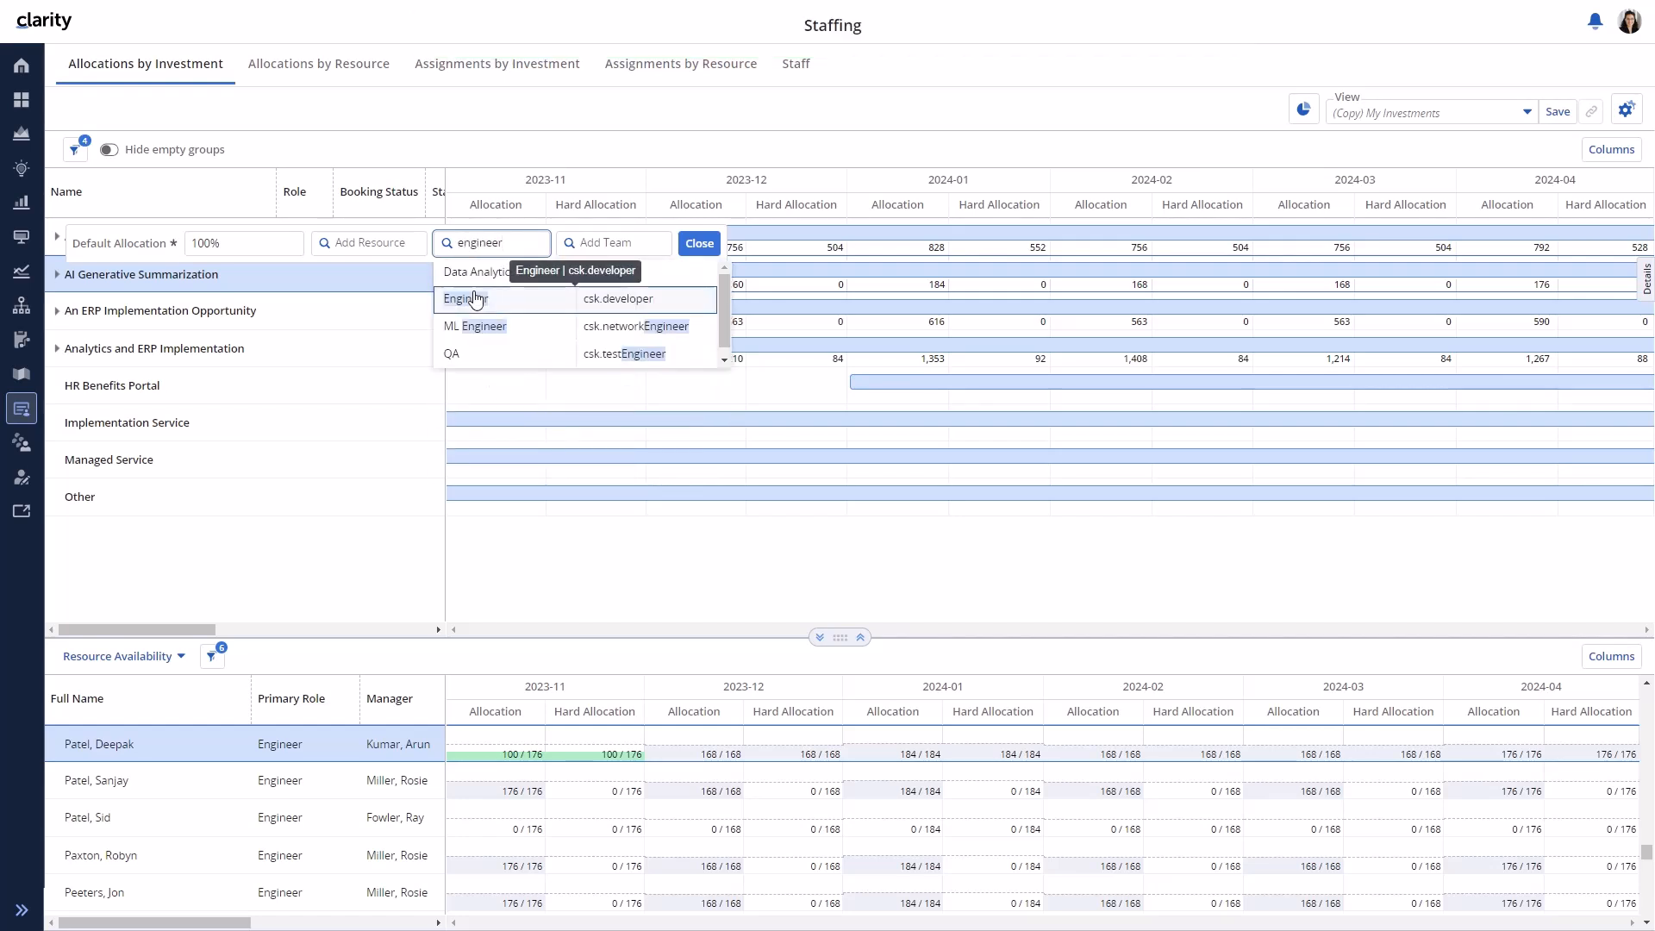
{"action": "left_click", "coordinate": [474, 297]}
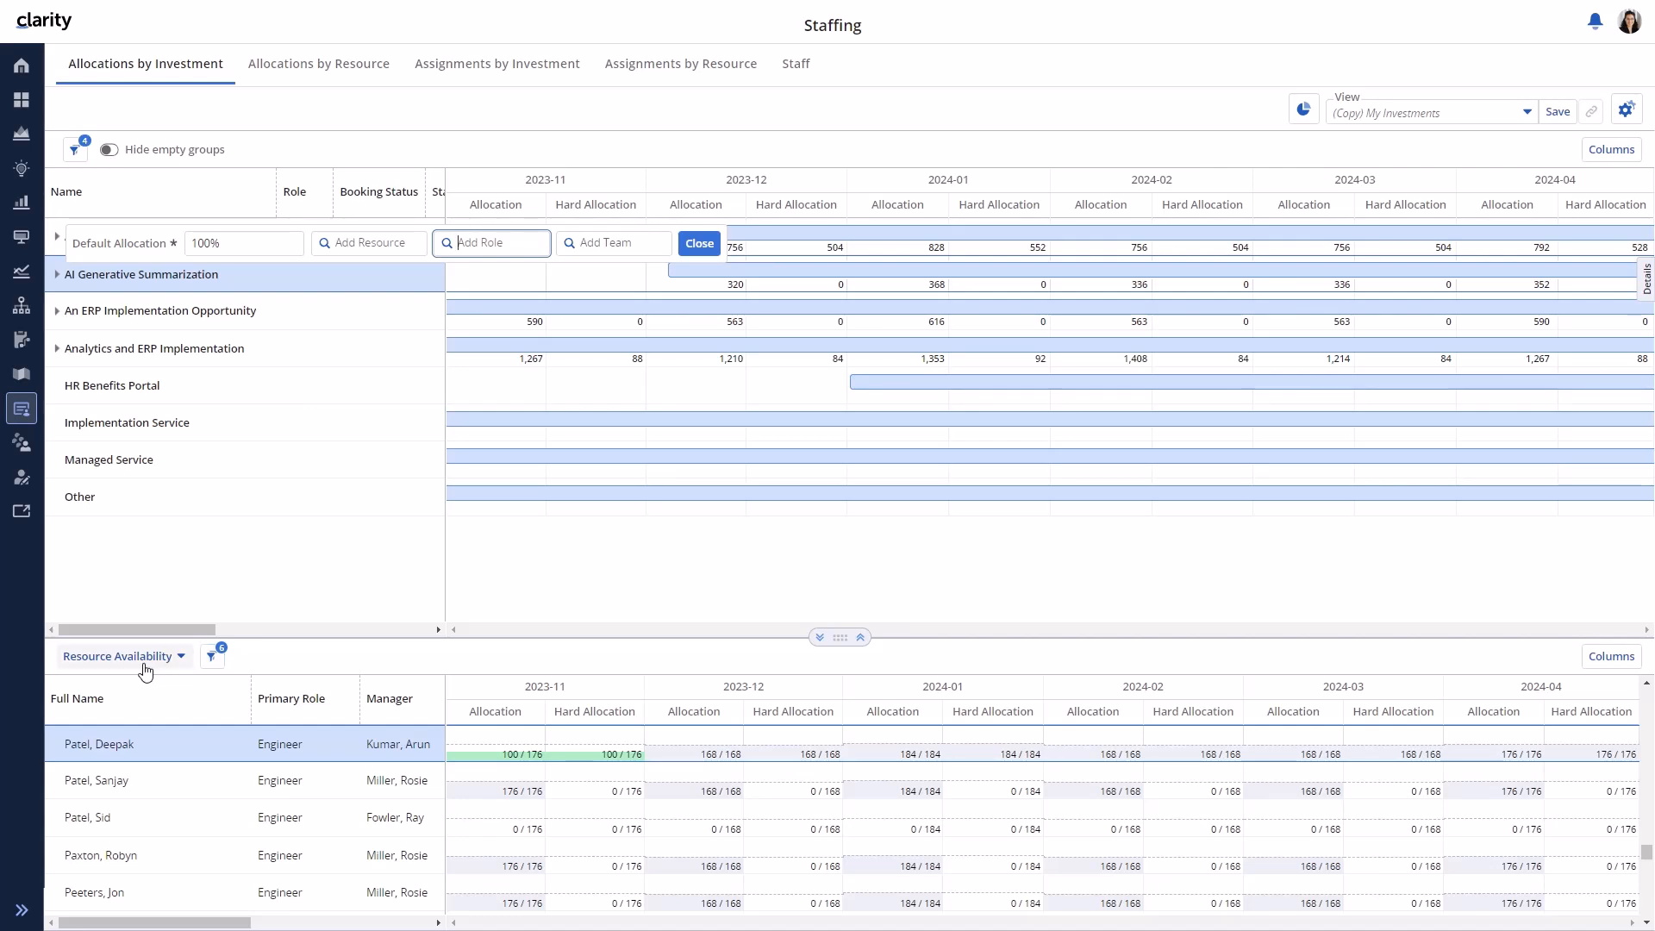
- Filter resource availability to Is Role = Yes and drag Engineer onto AI Generative Summarization
{"action": "left_click", "coordinate": [211, 657]}
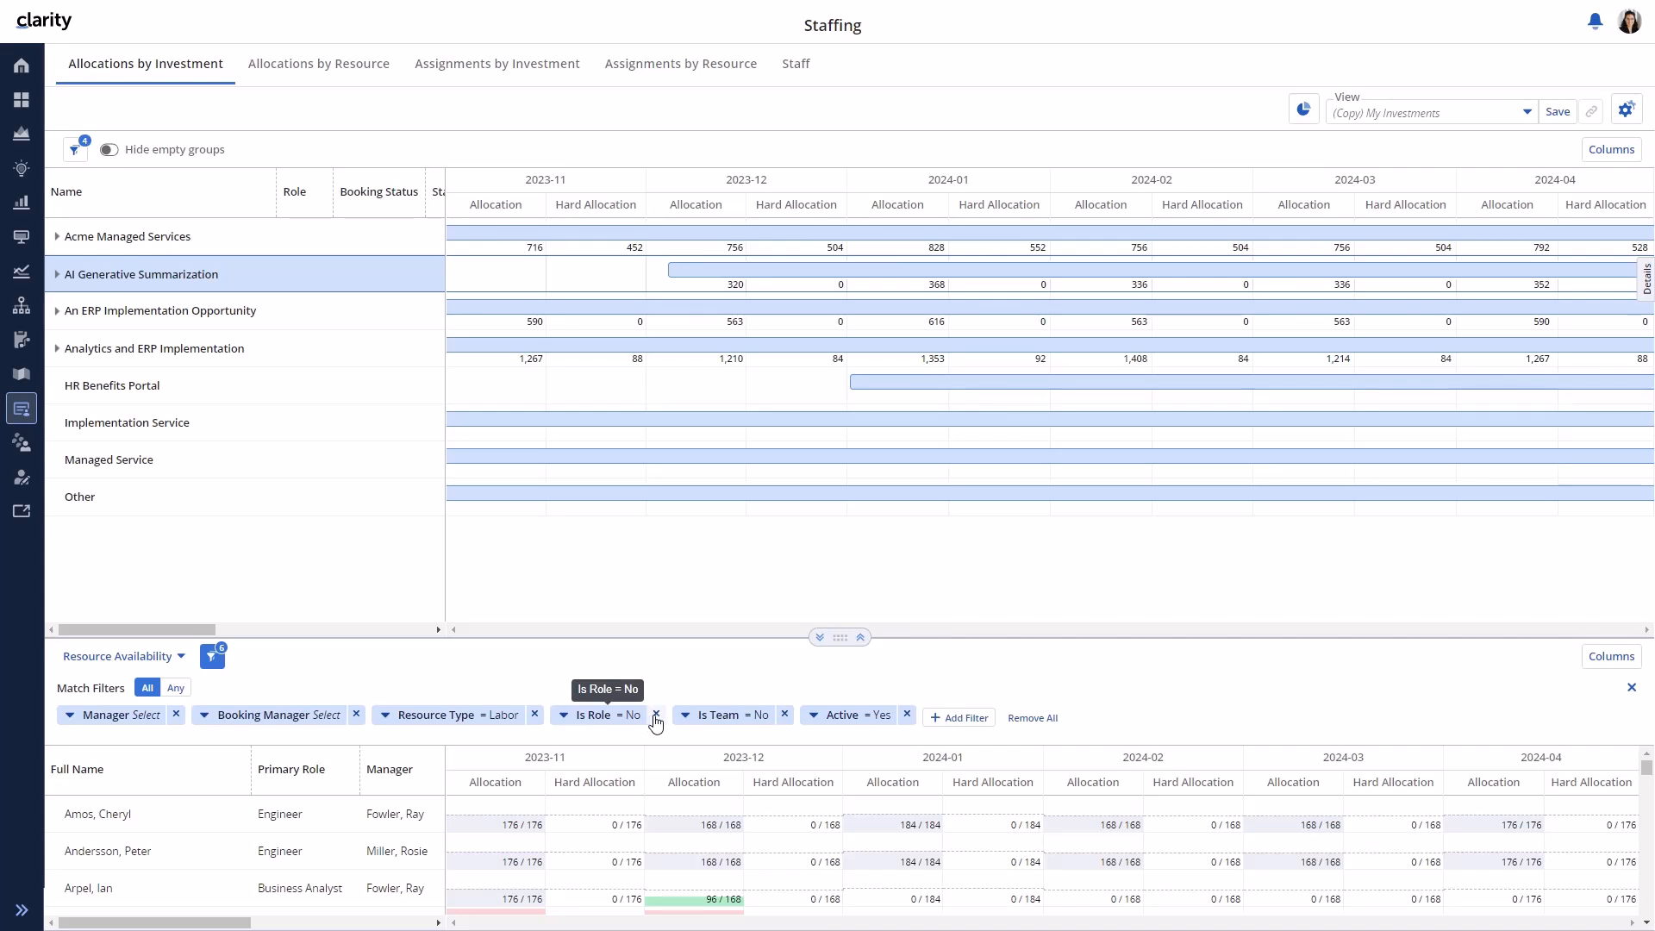
{"action": "left_click", "coordinate": [648, 718]}
{"action": "left_click", "coordinate": [572, 837]}
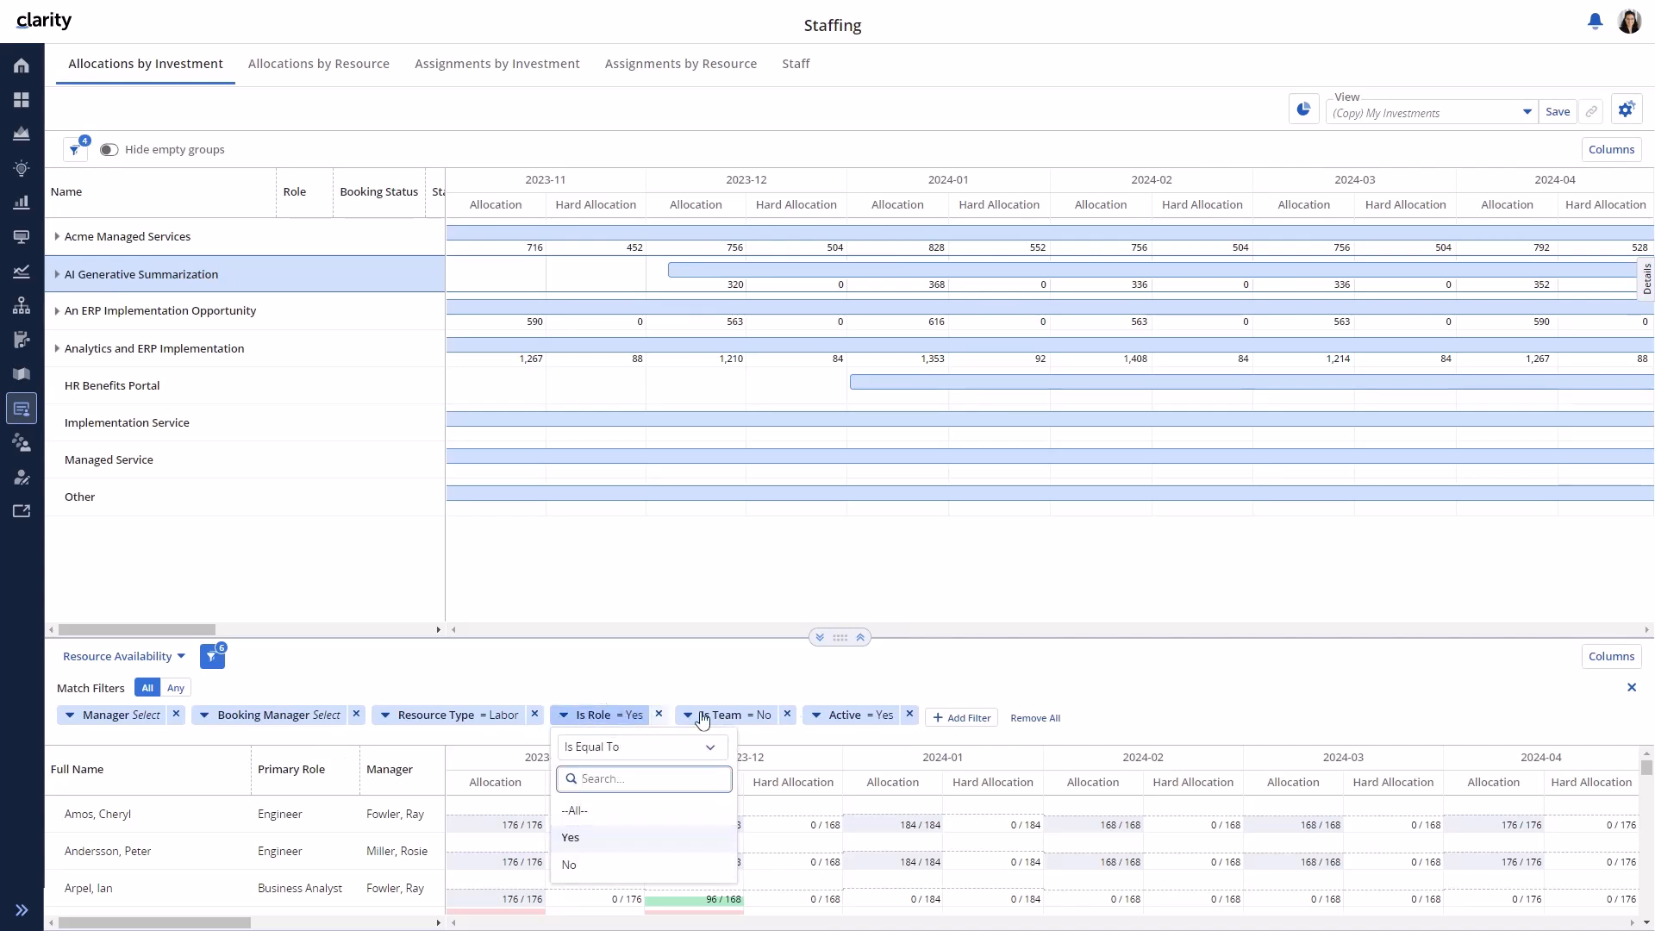
{"action": "left_click", "coordinate": [348, 664]}
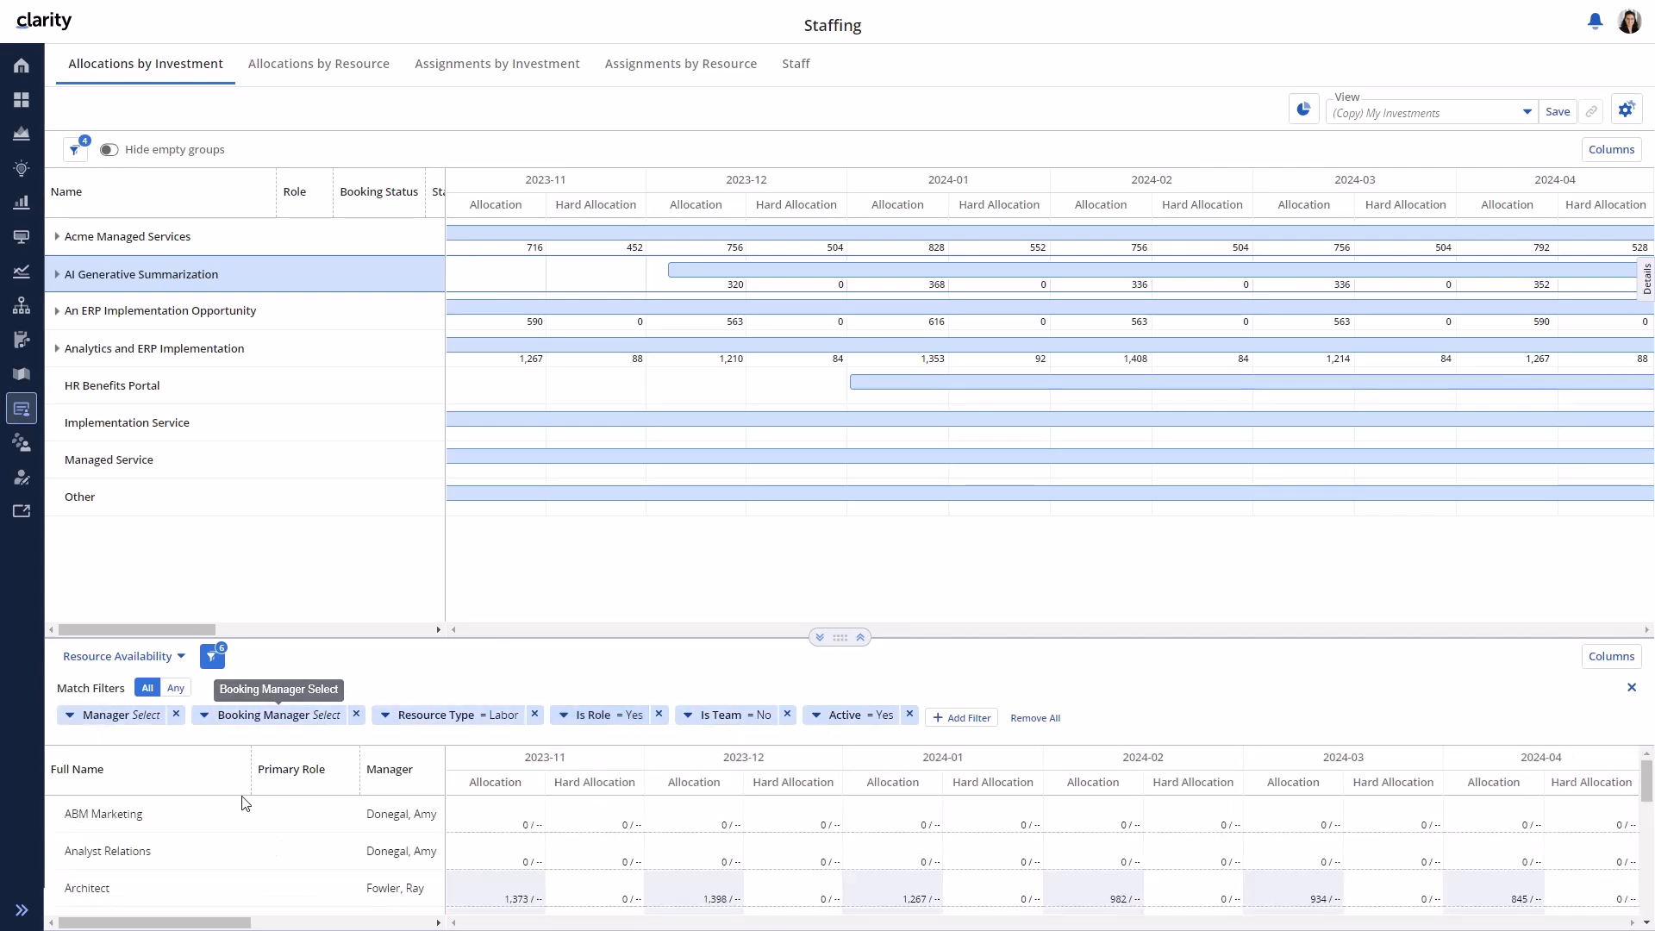
{"action": "scroll", "coordinate": [203, 872], "scroll_direction": "down", "scroll_amount": 5}
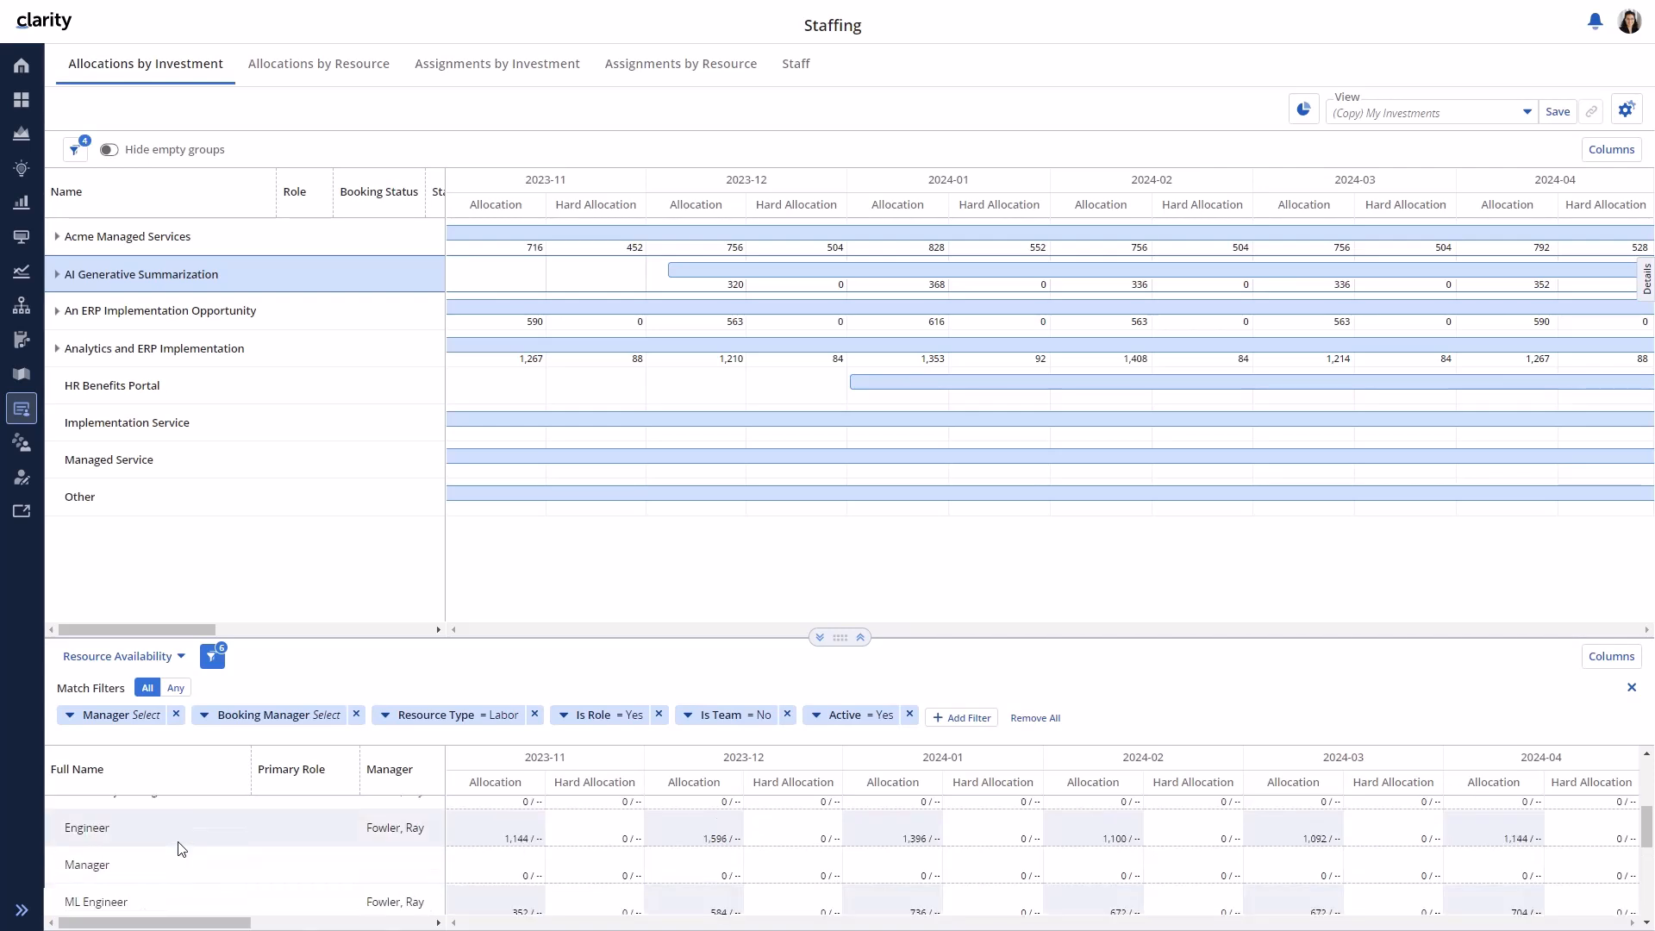
{"action": "left_click_drag", "start_coordinate": [178, 843], "coordinate": [155, 276]}
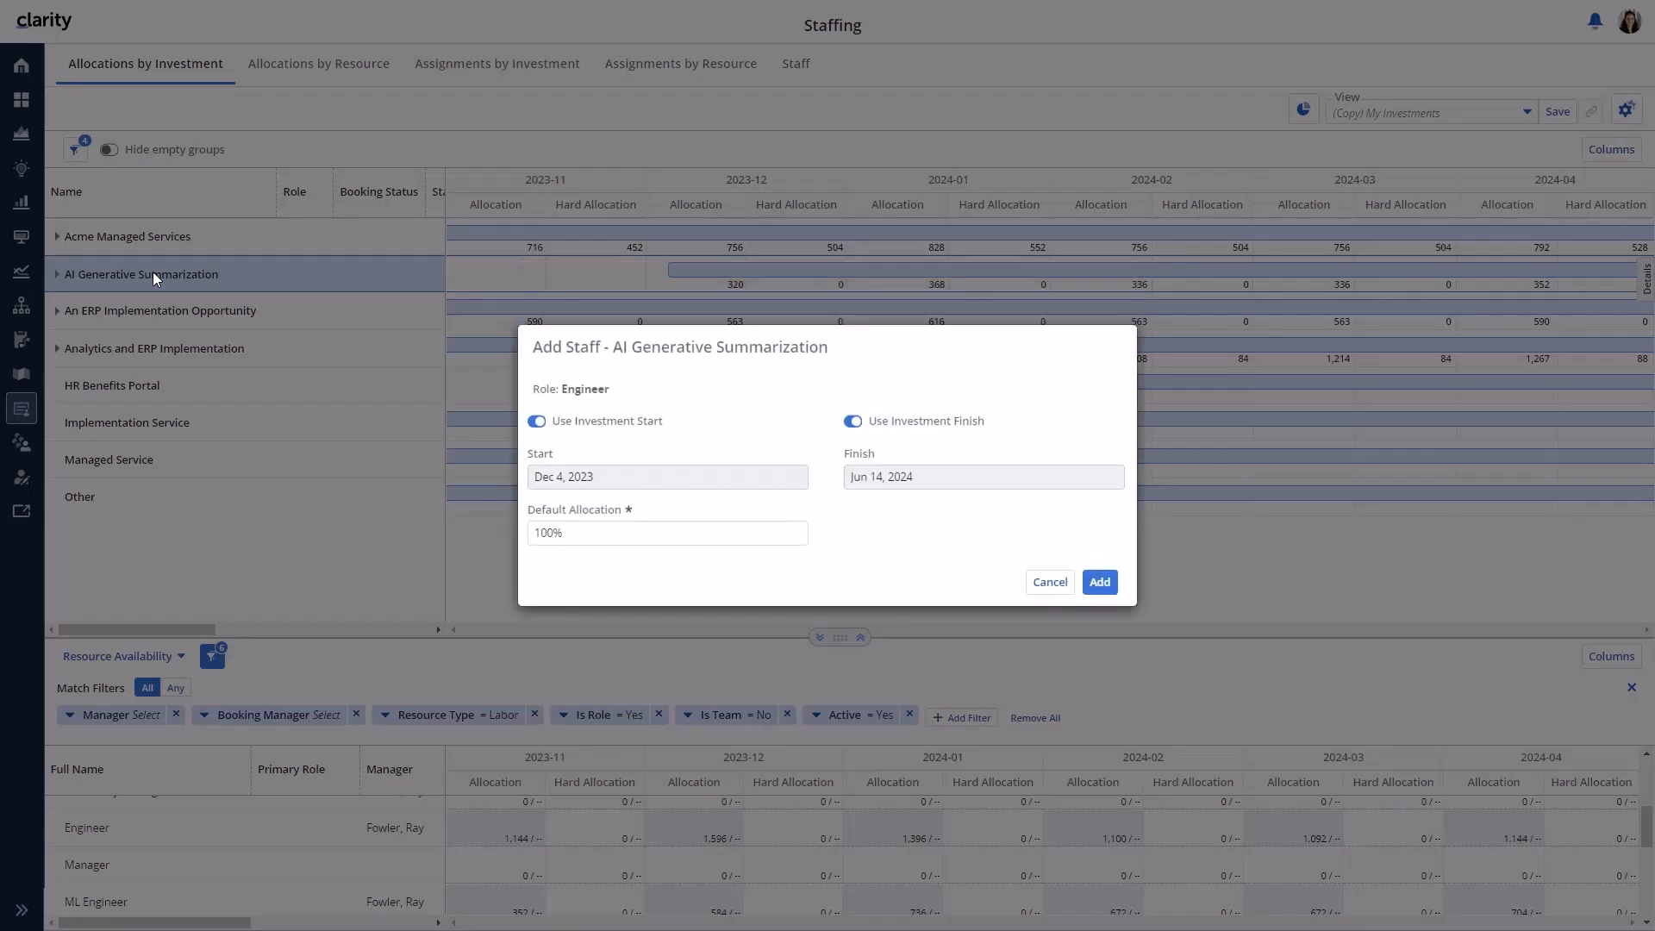
- Confirm the third Engineer on AI Generative Summarization and expand the row to show its three Engineer requirements
{"action": "left_click", "coordinate": [1100, 583]}
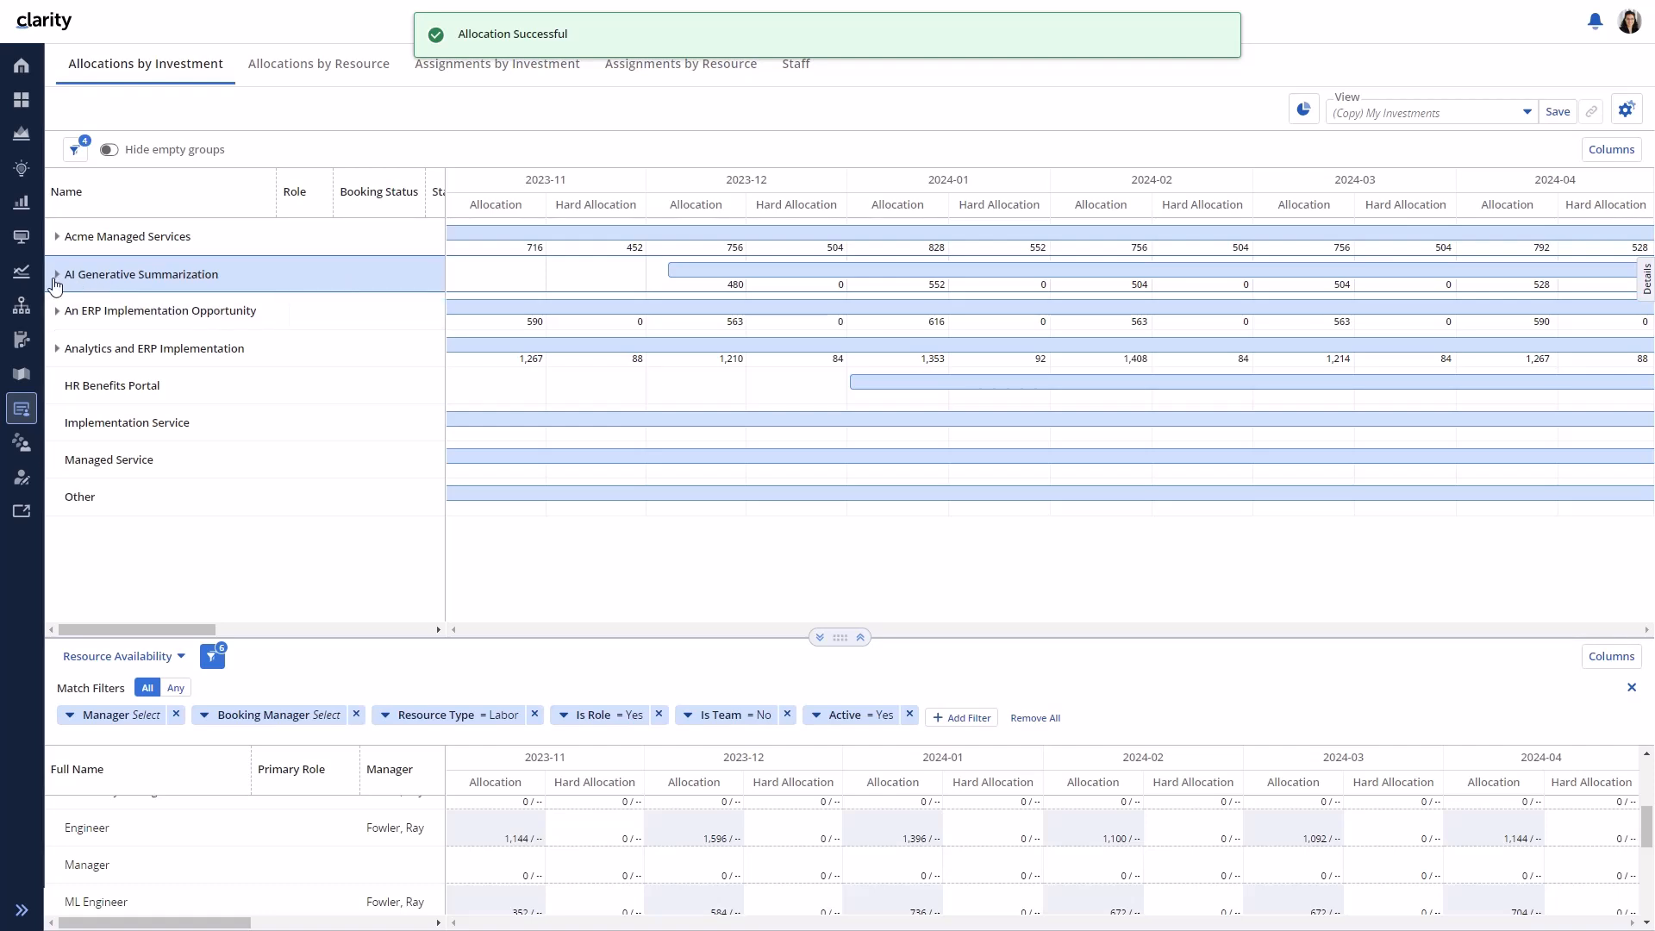
{"action": "left_click", "coordinate": [57, 275]}
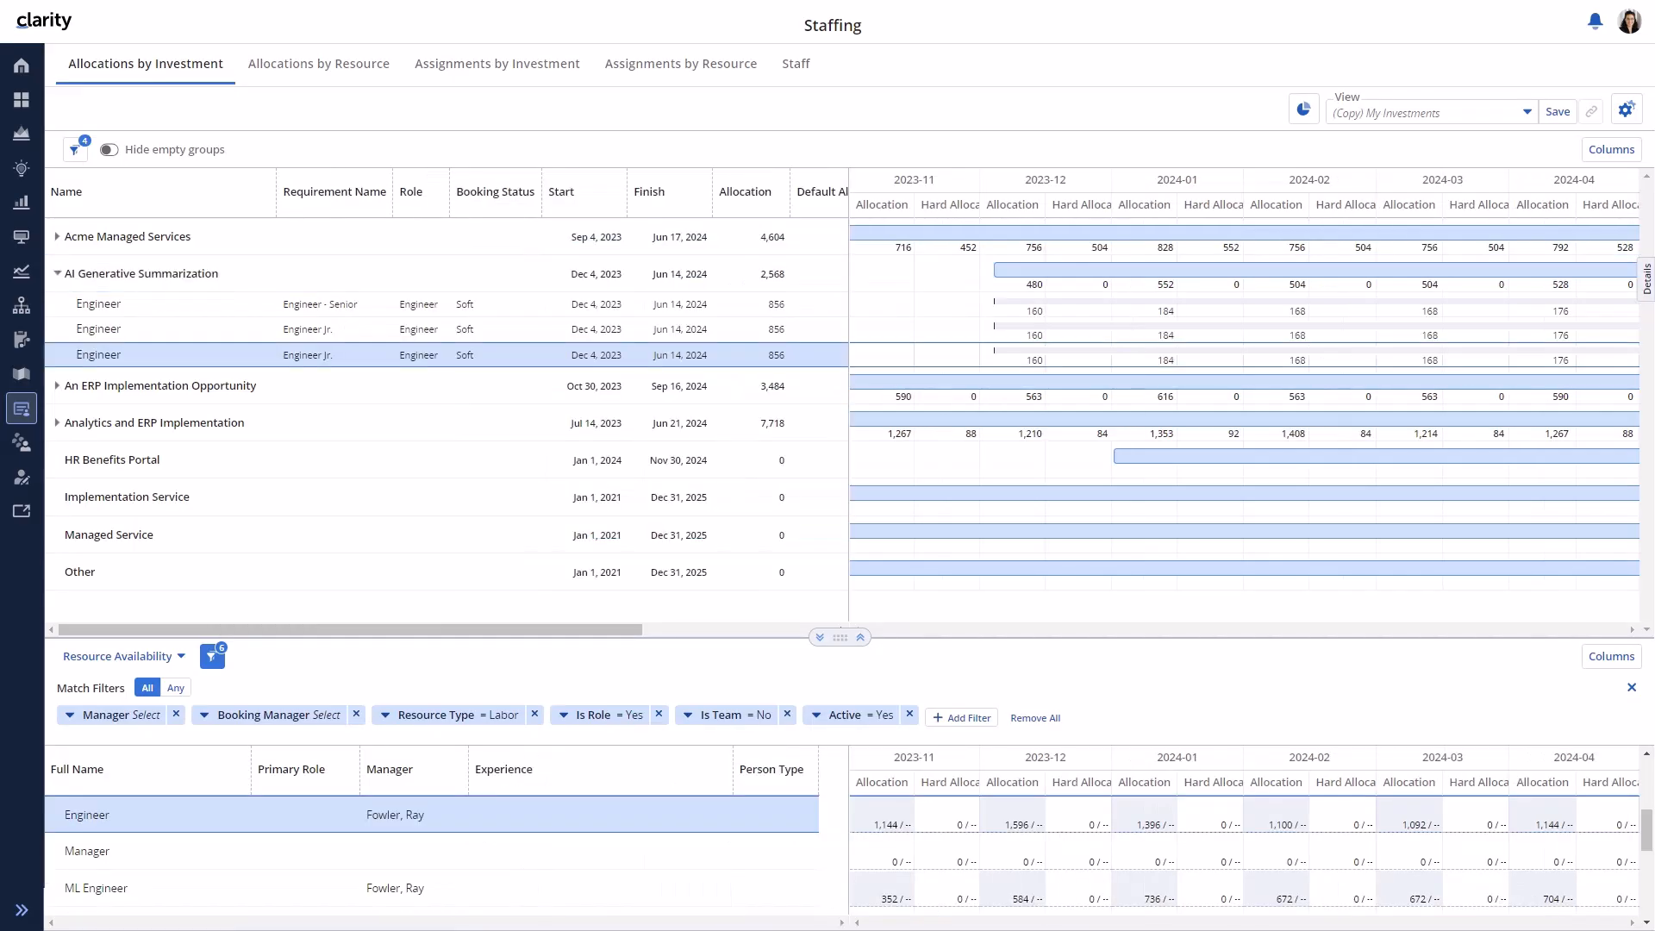
- Reallocate the Engineer - Senior requirement at 25% with a custom finish date of Mar 1, 2024
{"action": "left_click", "coordinate": [344, 316]}
{"action": "right_click", "coordinate": [345, 318]}
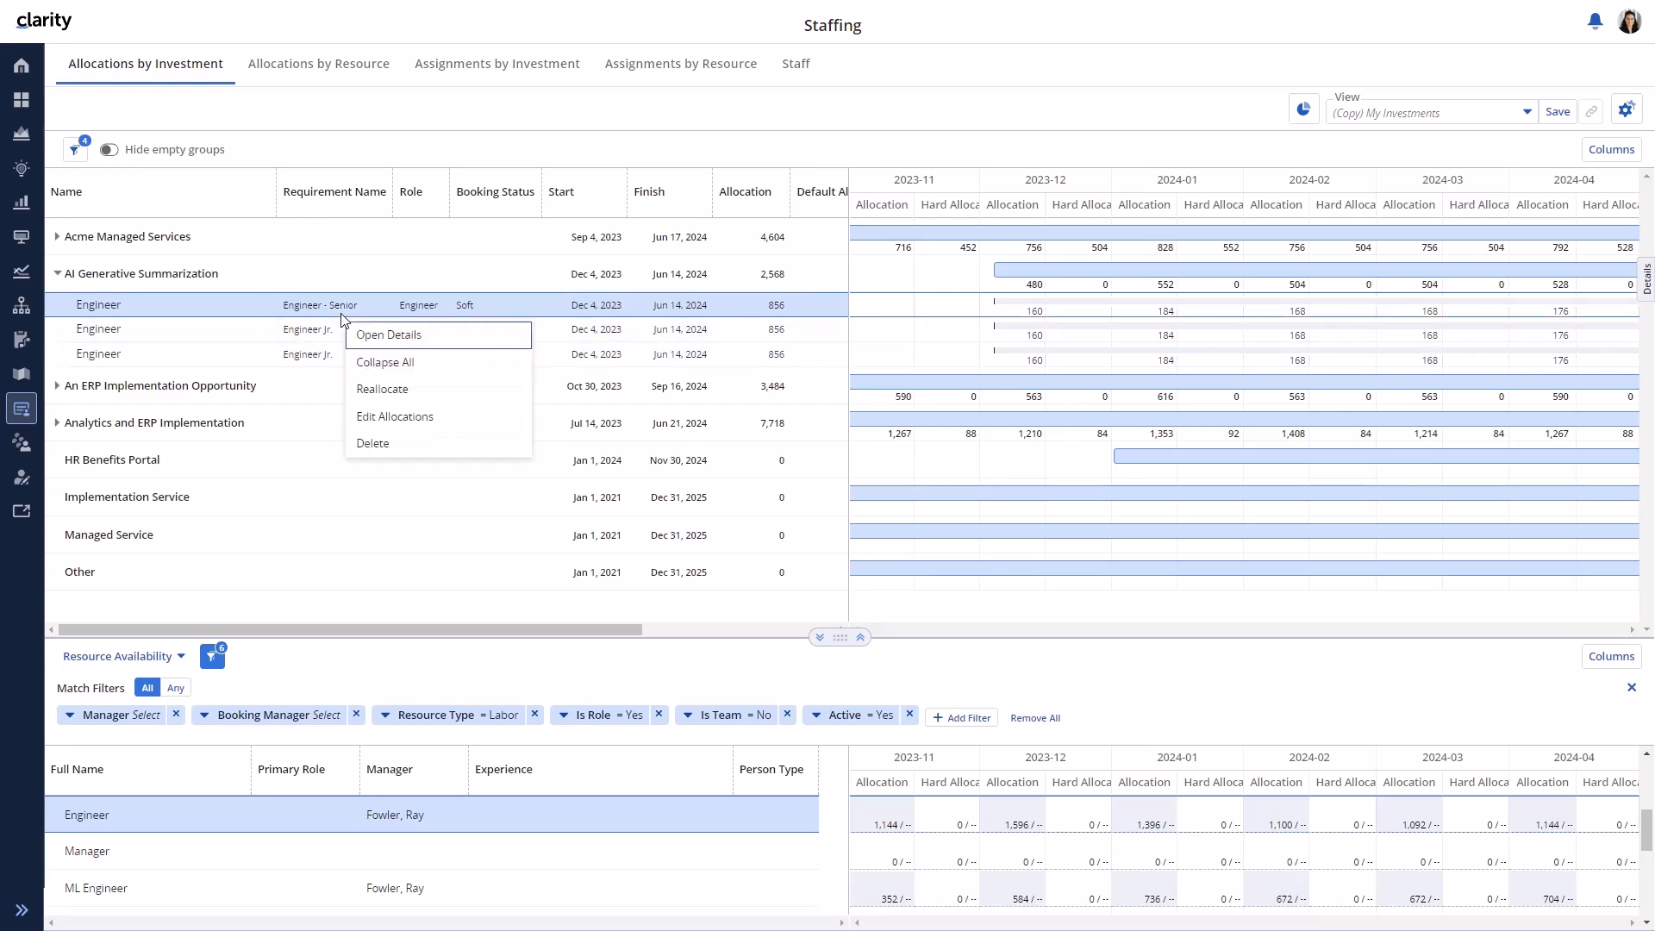
{"action": "left_click", "coordinate": [401, 387]}
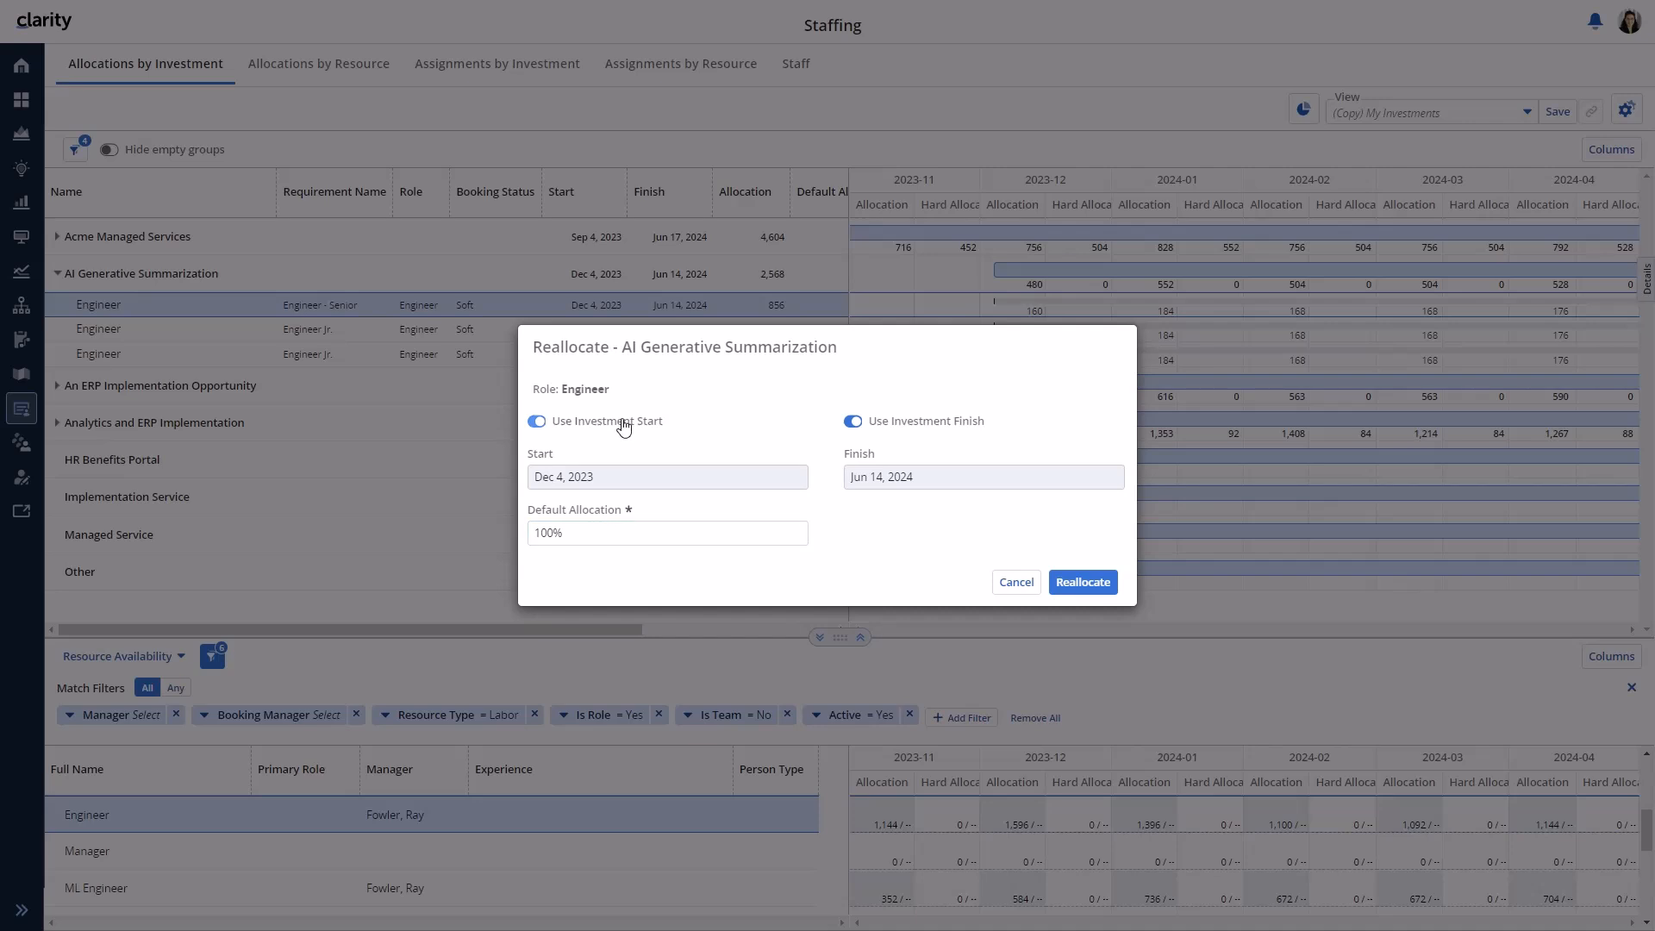
{"action": "left_click", "coordinate": [861, 422]}
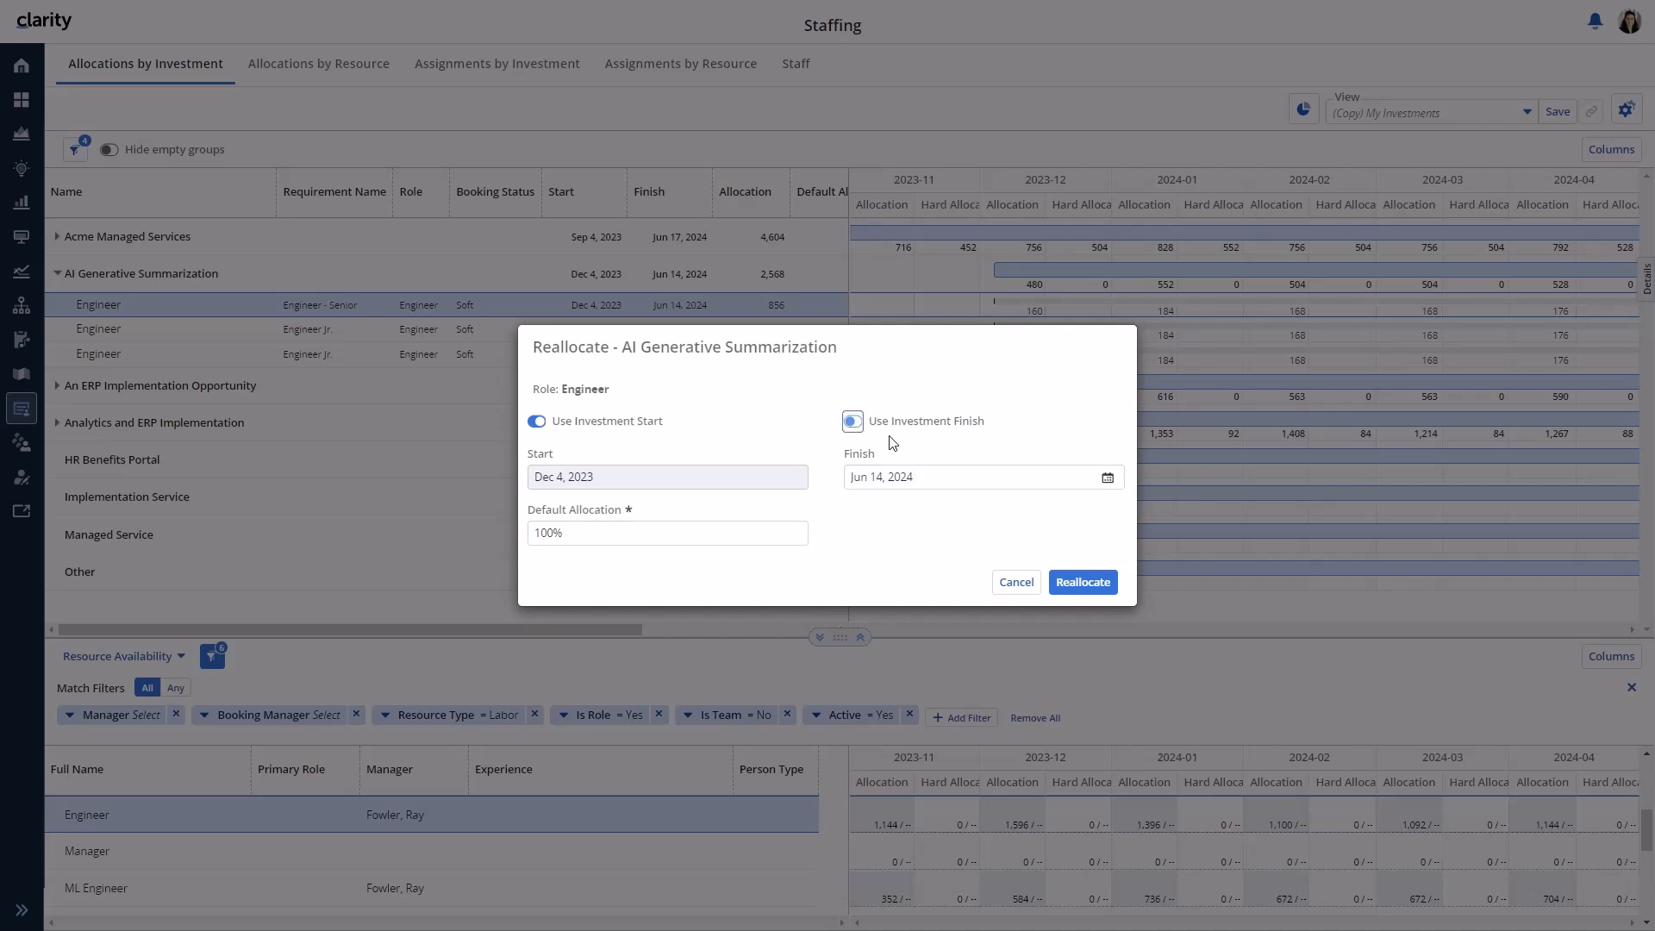
{"action": "left_click", "coordinate": [1107, 479]}
{"action": "left_click", "coordinate": [913, 517]}
{"action": "left_click", "coordinate": [913, 516]}
{"action": "left_click", "coordinate": [913, 515]}
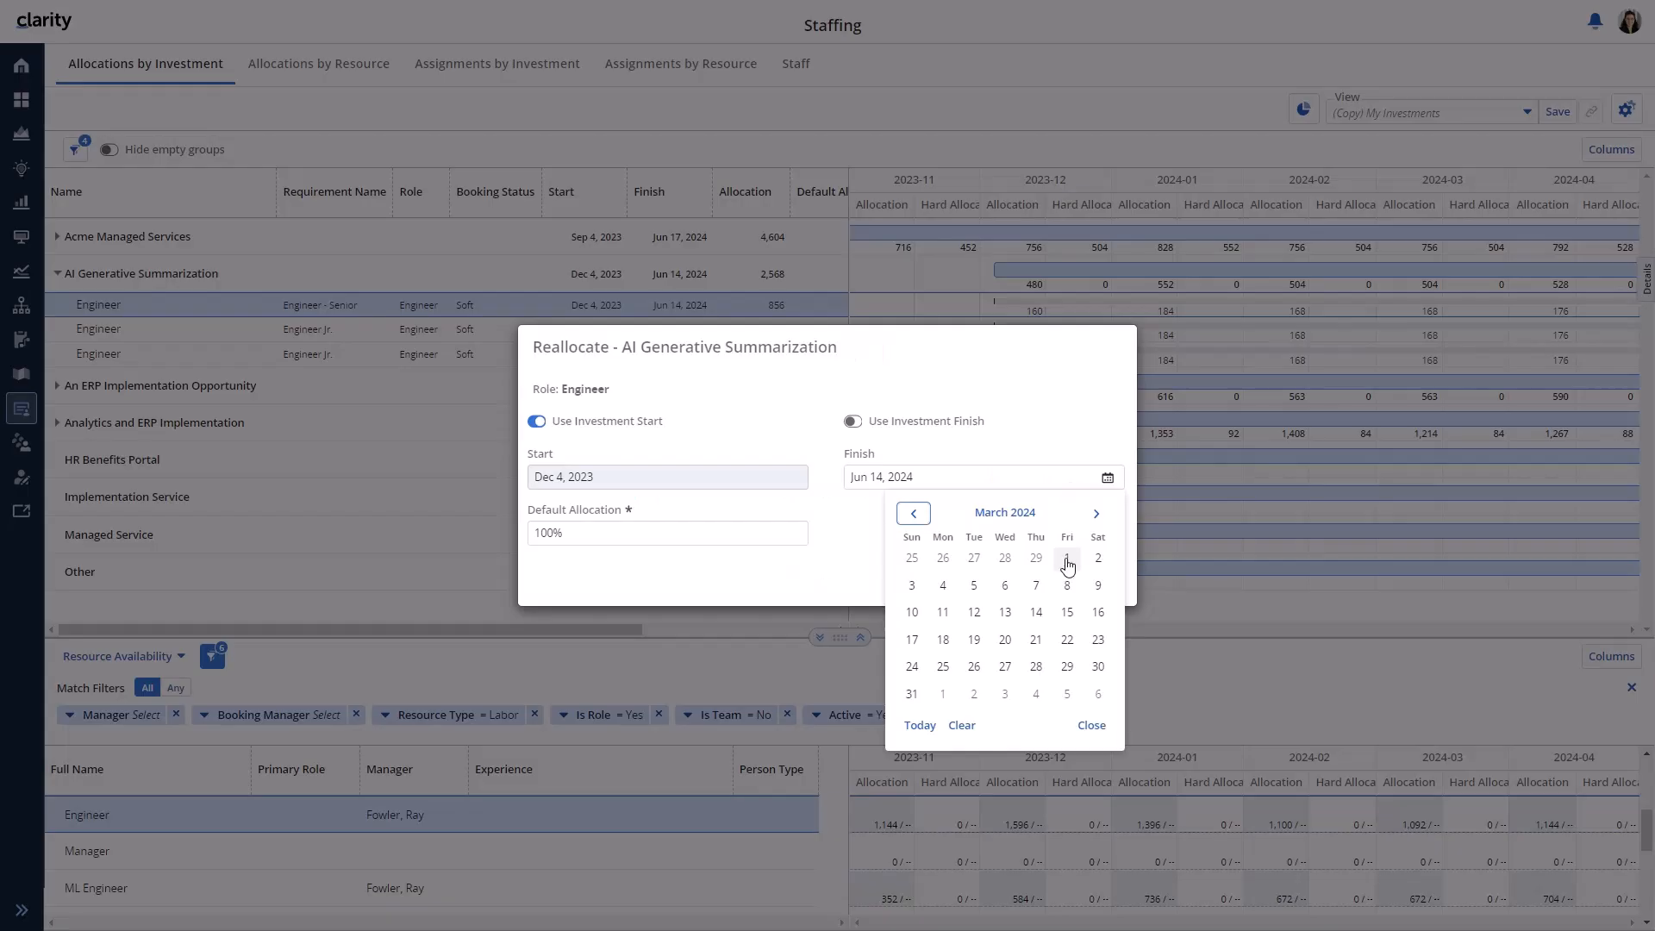
{"action": "left_click", "coordinate": [1071, 561]}
{"action": "left_click_drag", "start_coordinate": [682, 528], "coordinate": [531, 548]}
{"action": "type", "text": "25"}
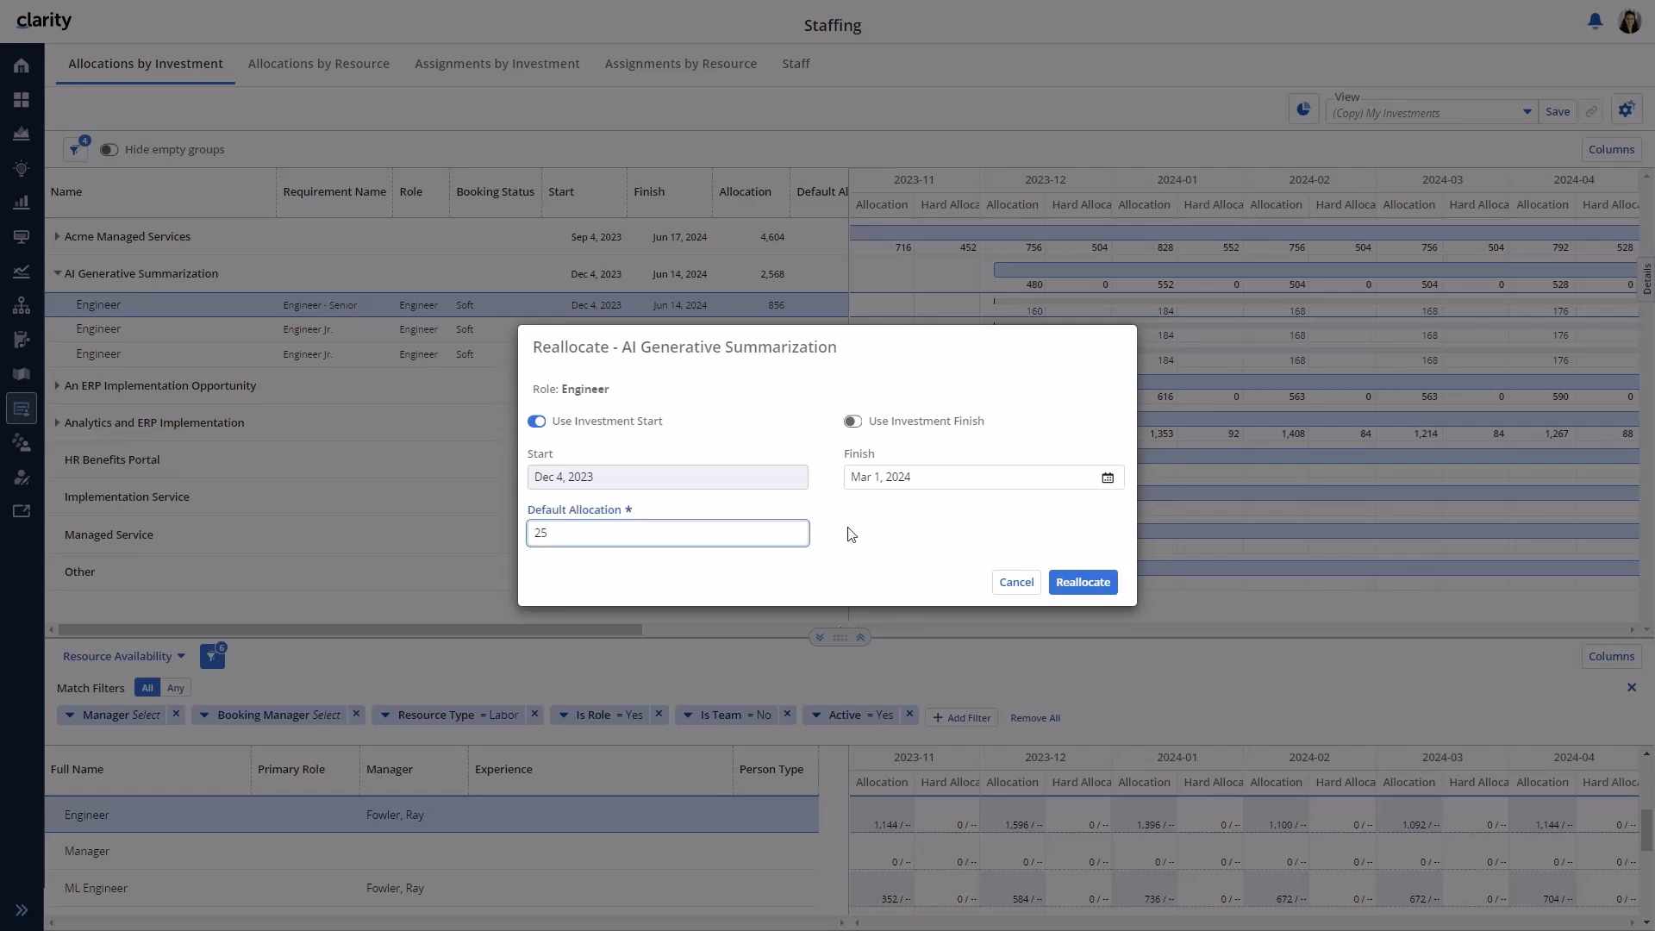
{"action": "key", "text": "Tab"}
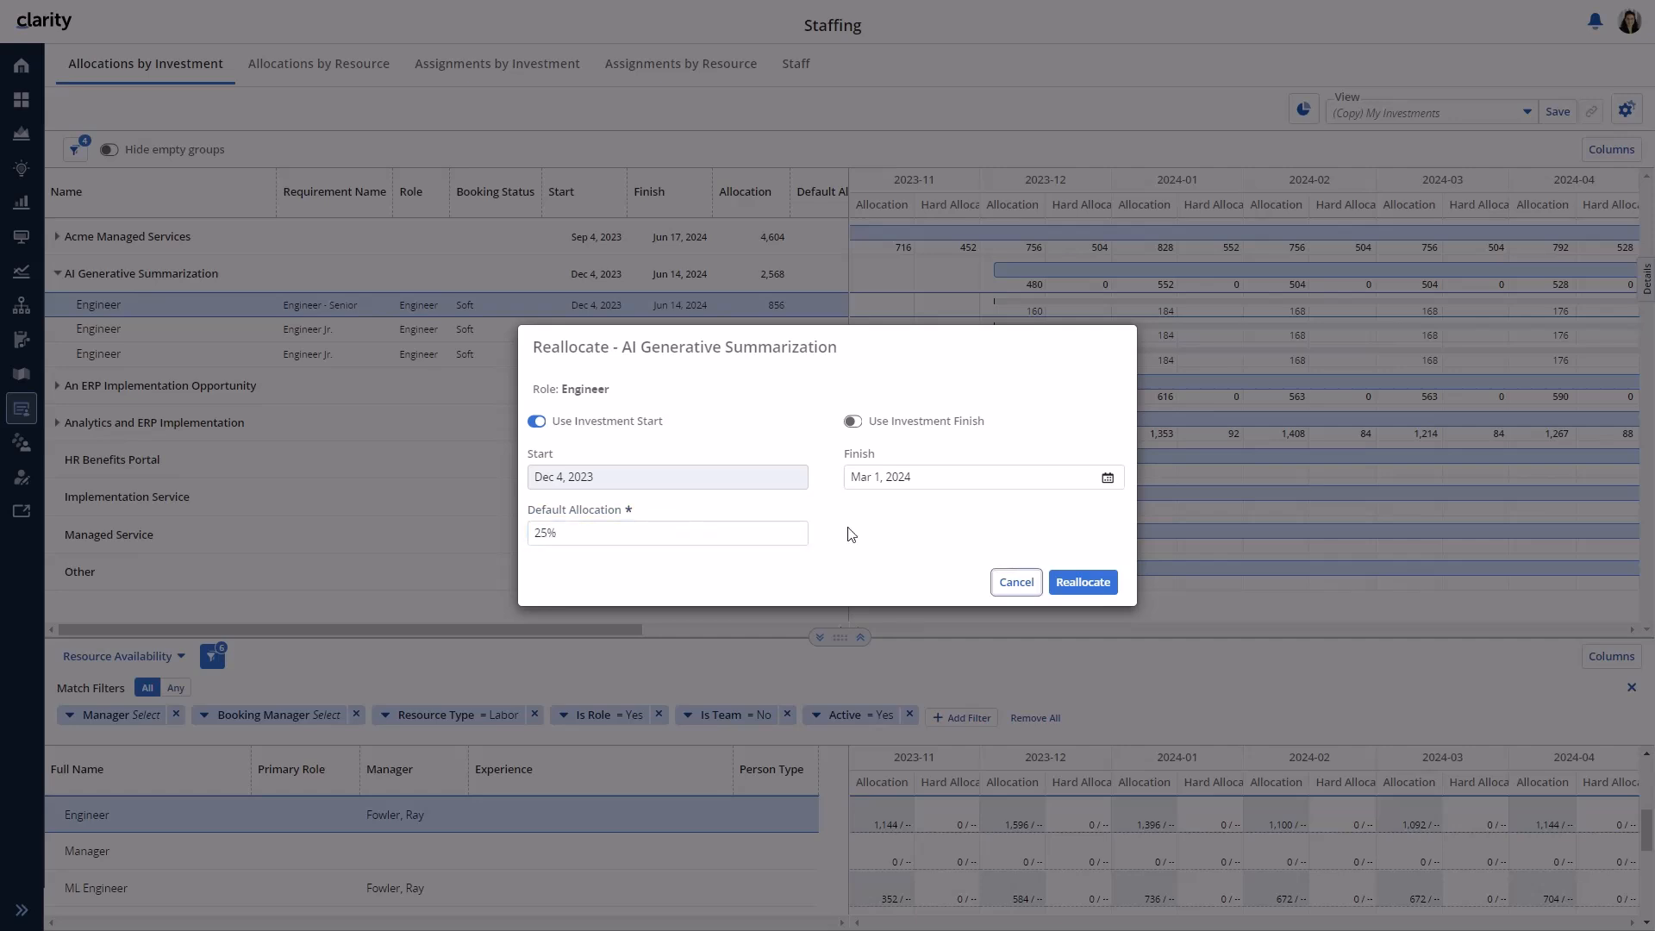
{"action": "left_click", "coordinate": [1082, 583]}
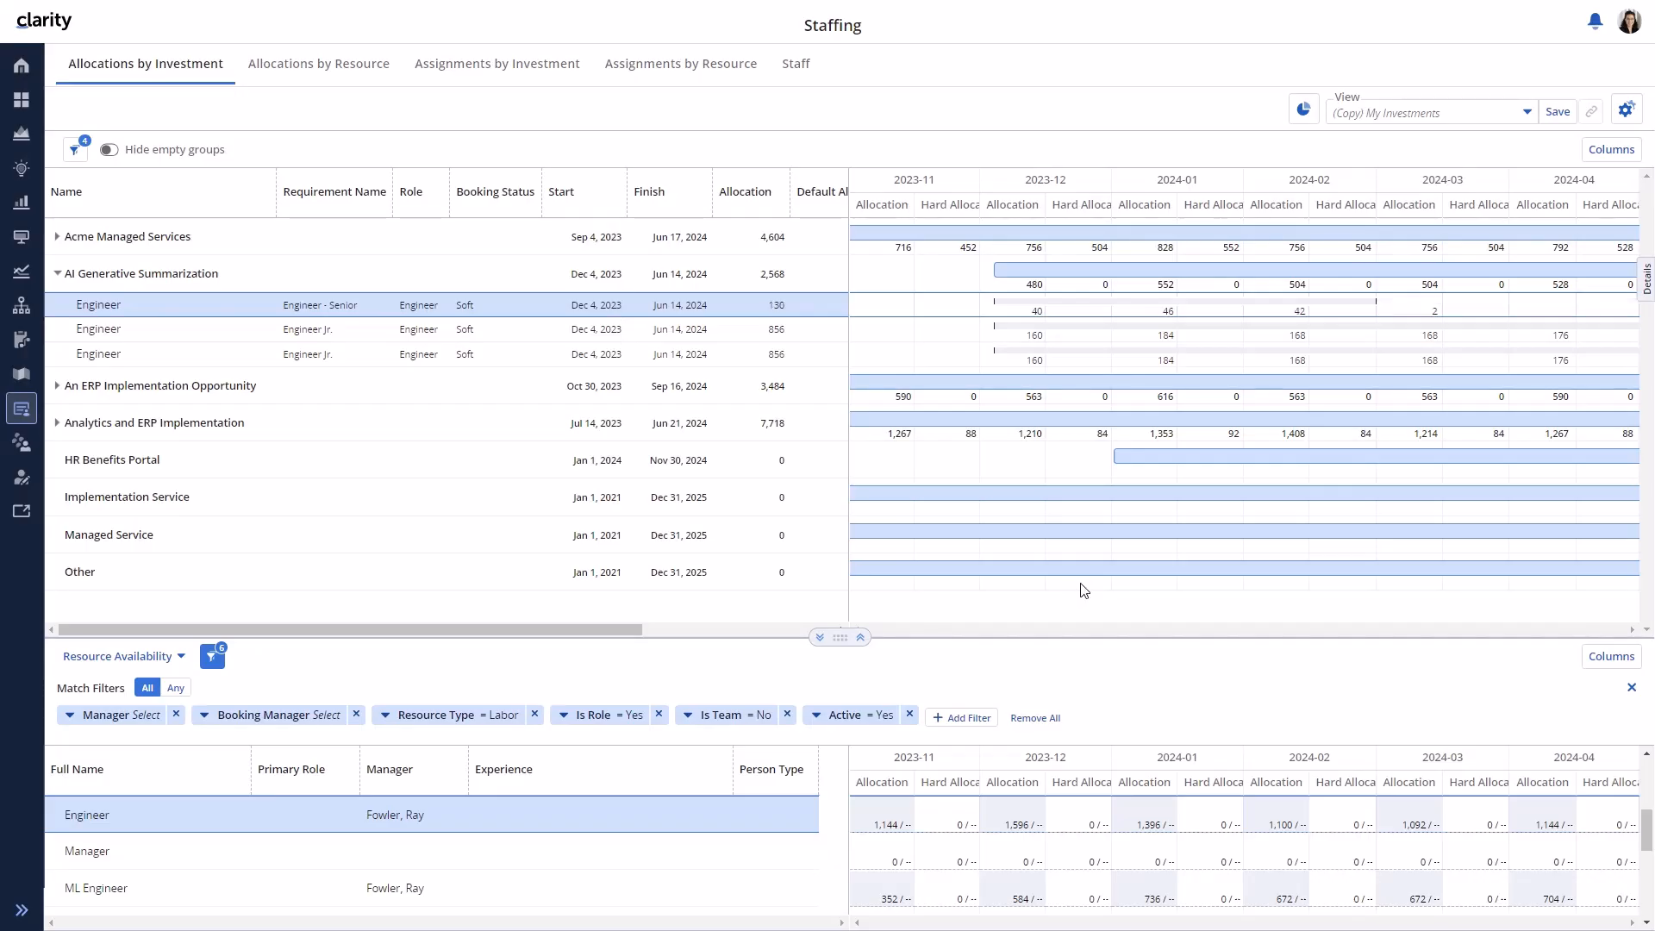
- Reallocate the first Engineer Jr. requirement at 40% from Jan 1 to Mar 29, 2024
{"action": "left_click", "coordinate": [326, 334]}
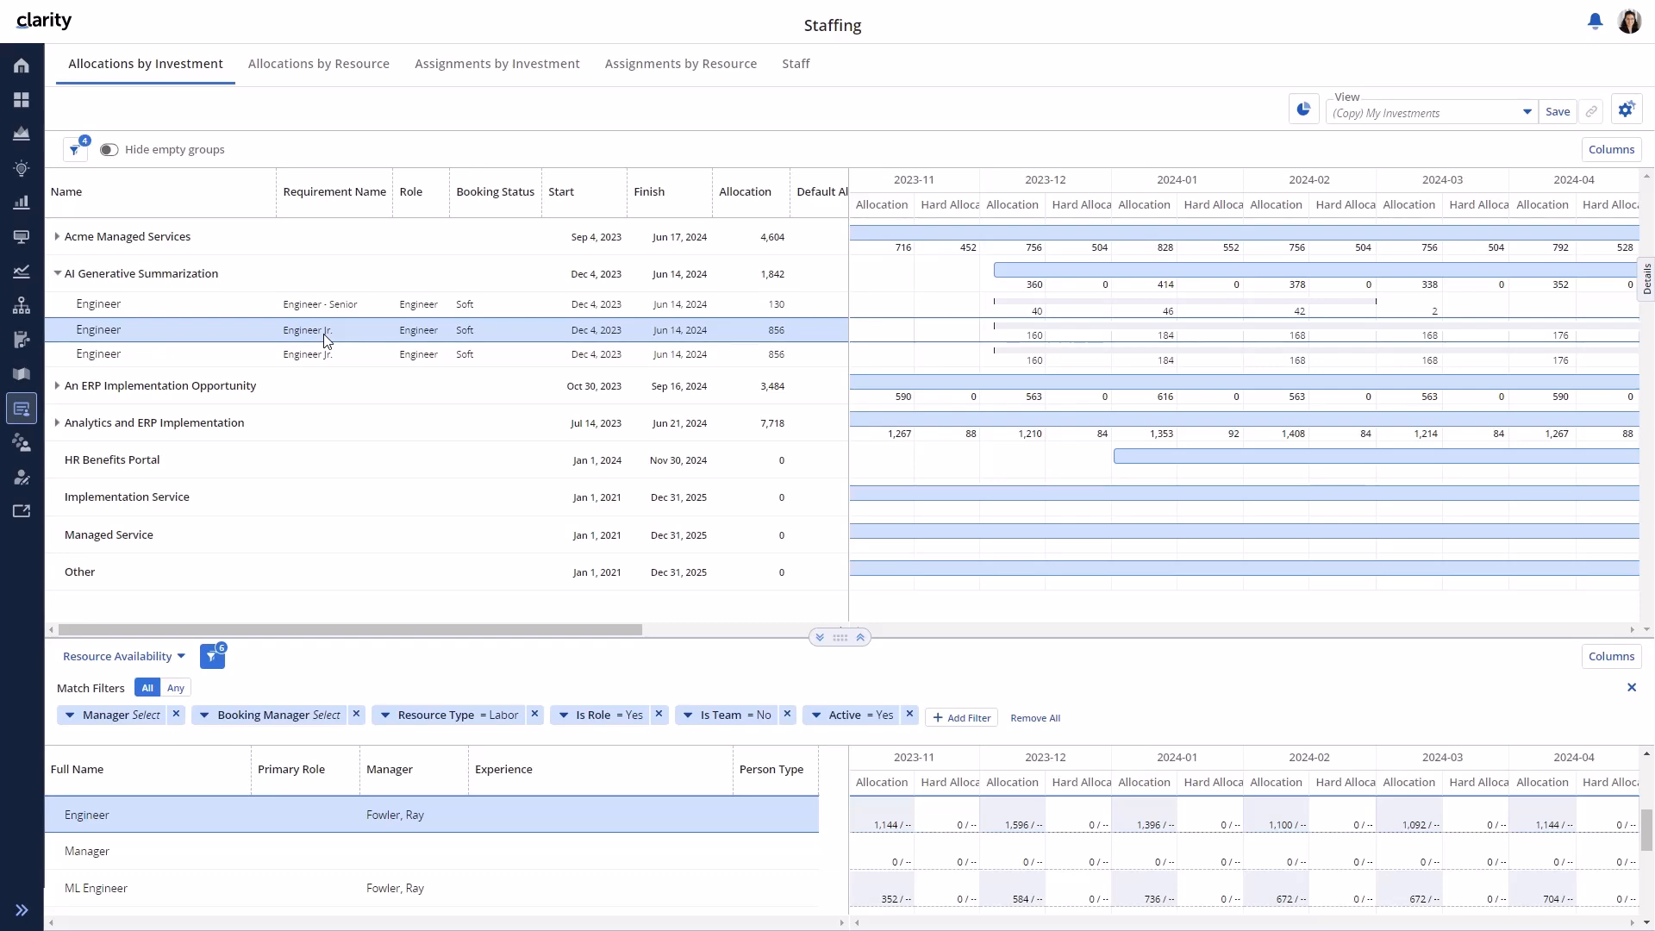
{"action": "right_click", "coordinate": [326, 338]}
{"action": "left_click", "coordinate": [379, 410]}
{"action": "left_click_drag", "start_coordinate": [584, 535], "coordinate": [536, 531]}
{"action": "type", "text": "40"}
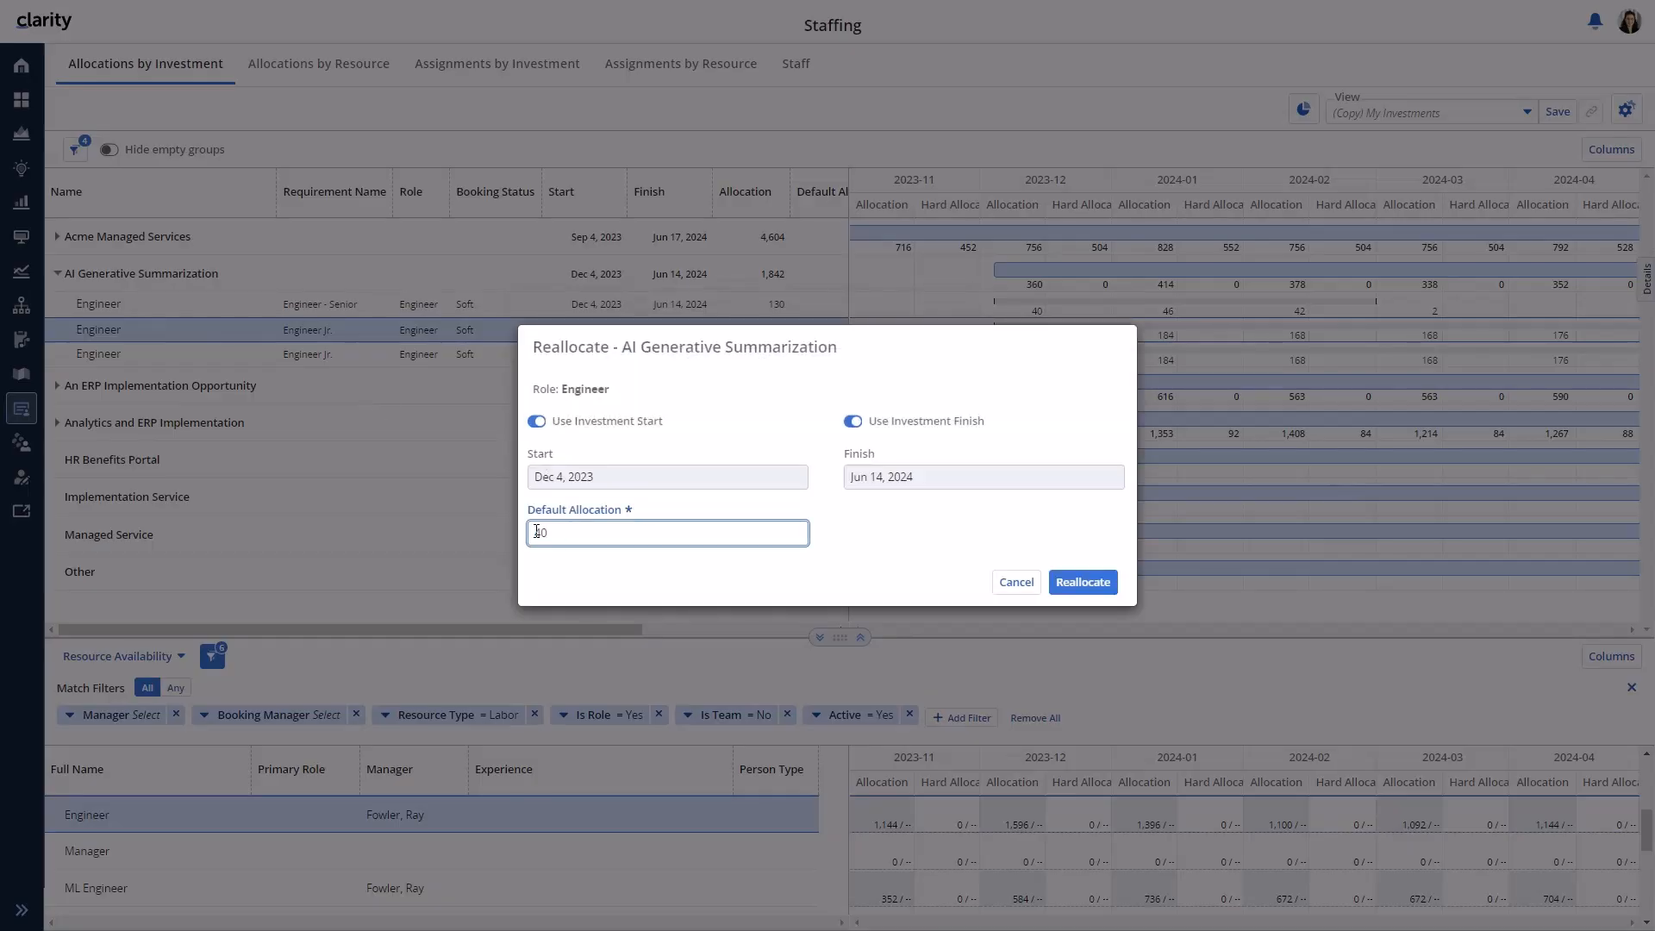
{"action": "left_click", "coordinate": [536, 421]}
{"action": "left_click", "coordinate": [790, 479]}
{"action": "left_click", "coordinate": [781, 513]}
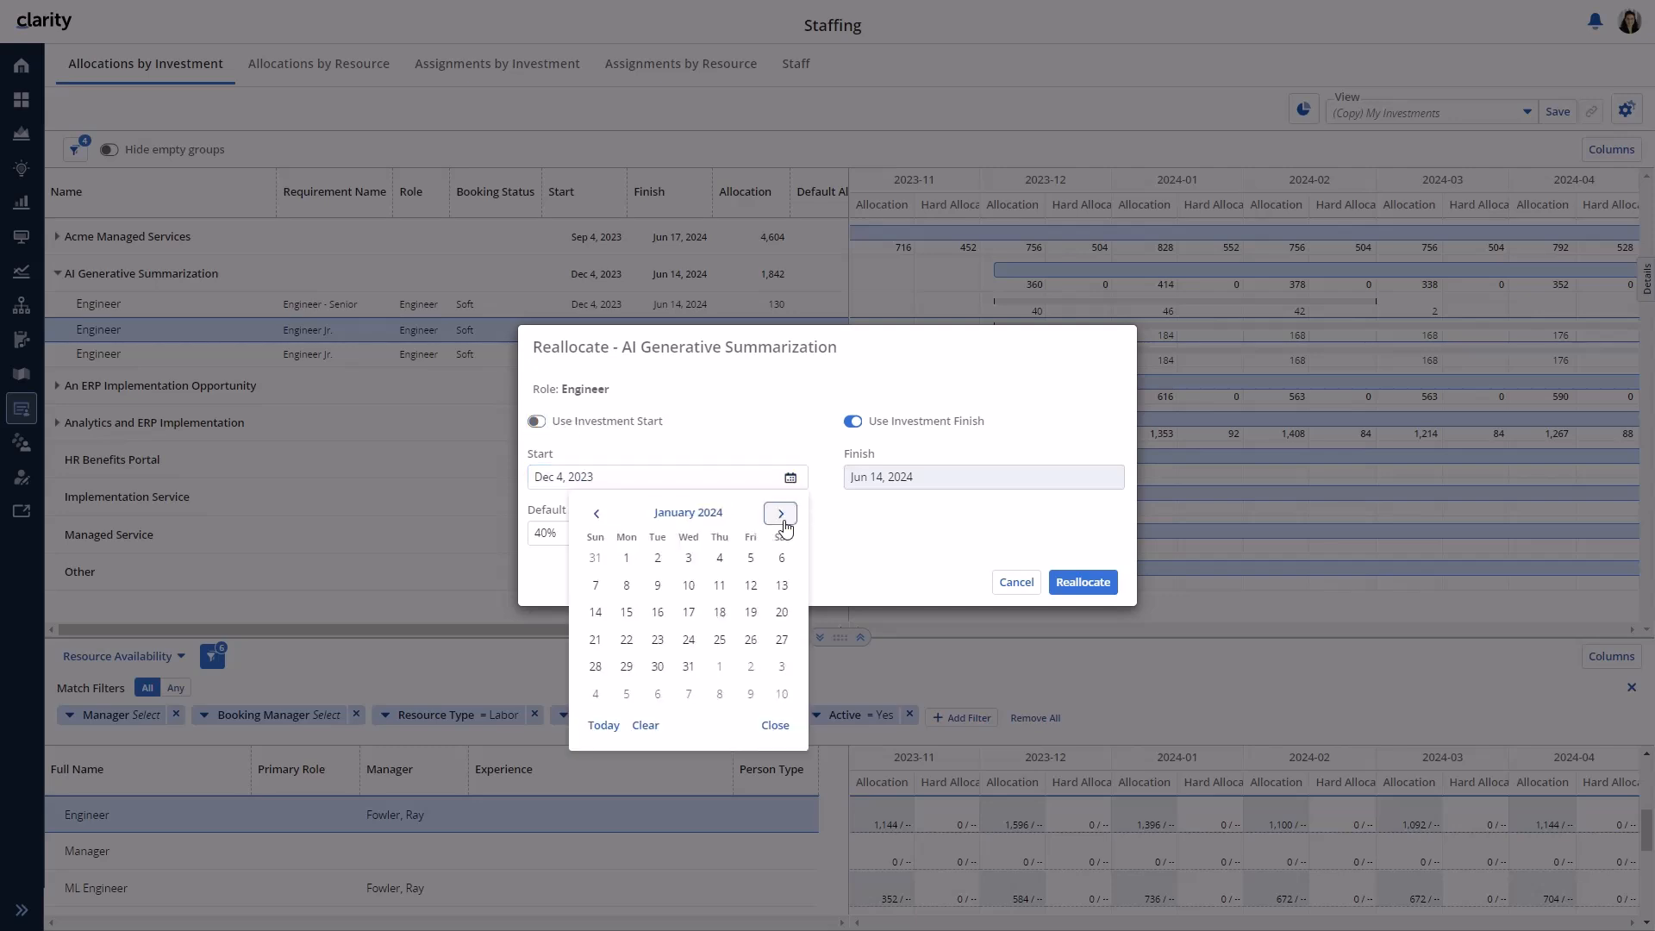
{"action": "left_click", "coordinate": [627, 558]}
{"action": "left_click", "coordinate": [852, 421]}
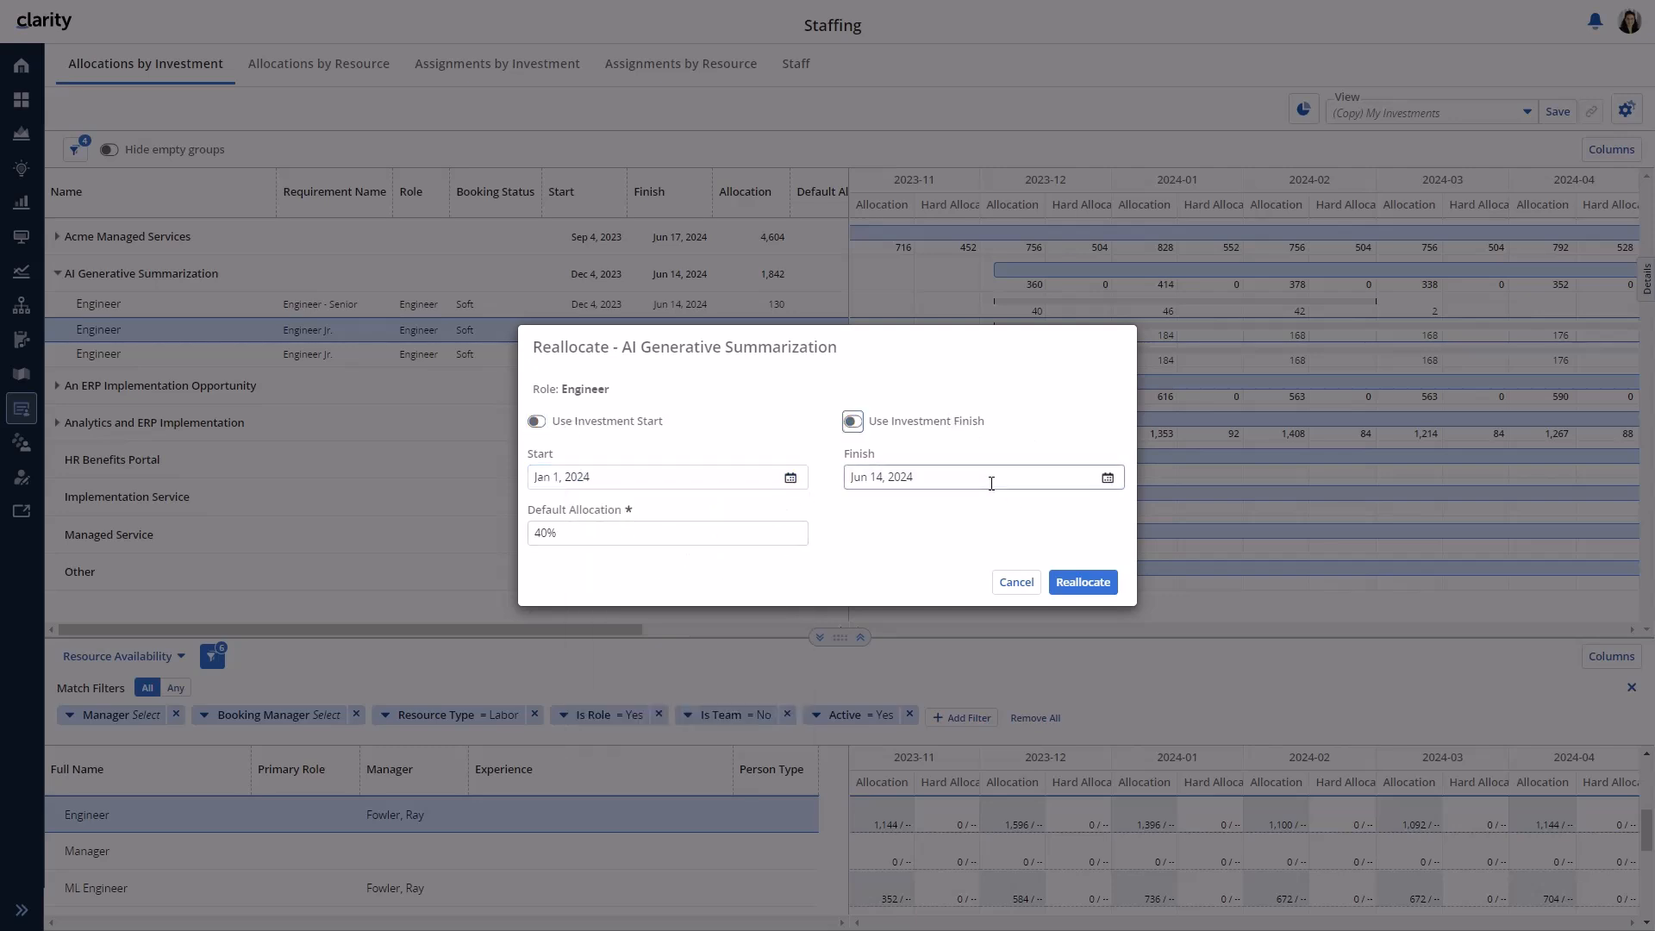
{"action": "left_click", "coordinate": [1108, 477]}
{"action": "left_click", "coordinate": [913, 513]}
{"action": "left_click", "coordinate": [914, 513]}
{"action": "left_click", "coordinate": [913, 513]}
{"action": "left_click", "coordinate": [1067, 668]}
{"action": "left_click", "coordinate": [1076, 582]}
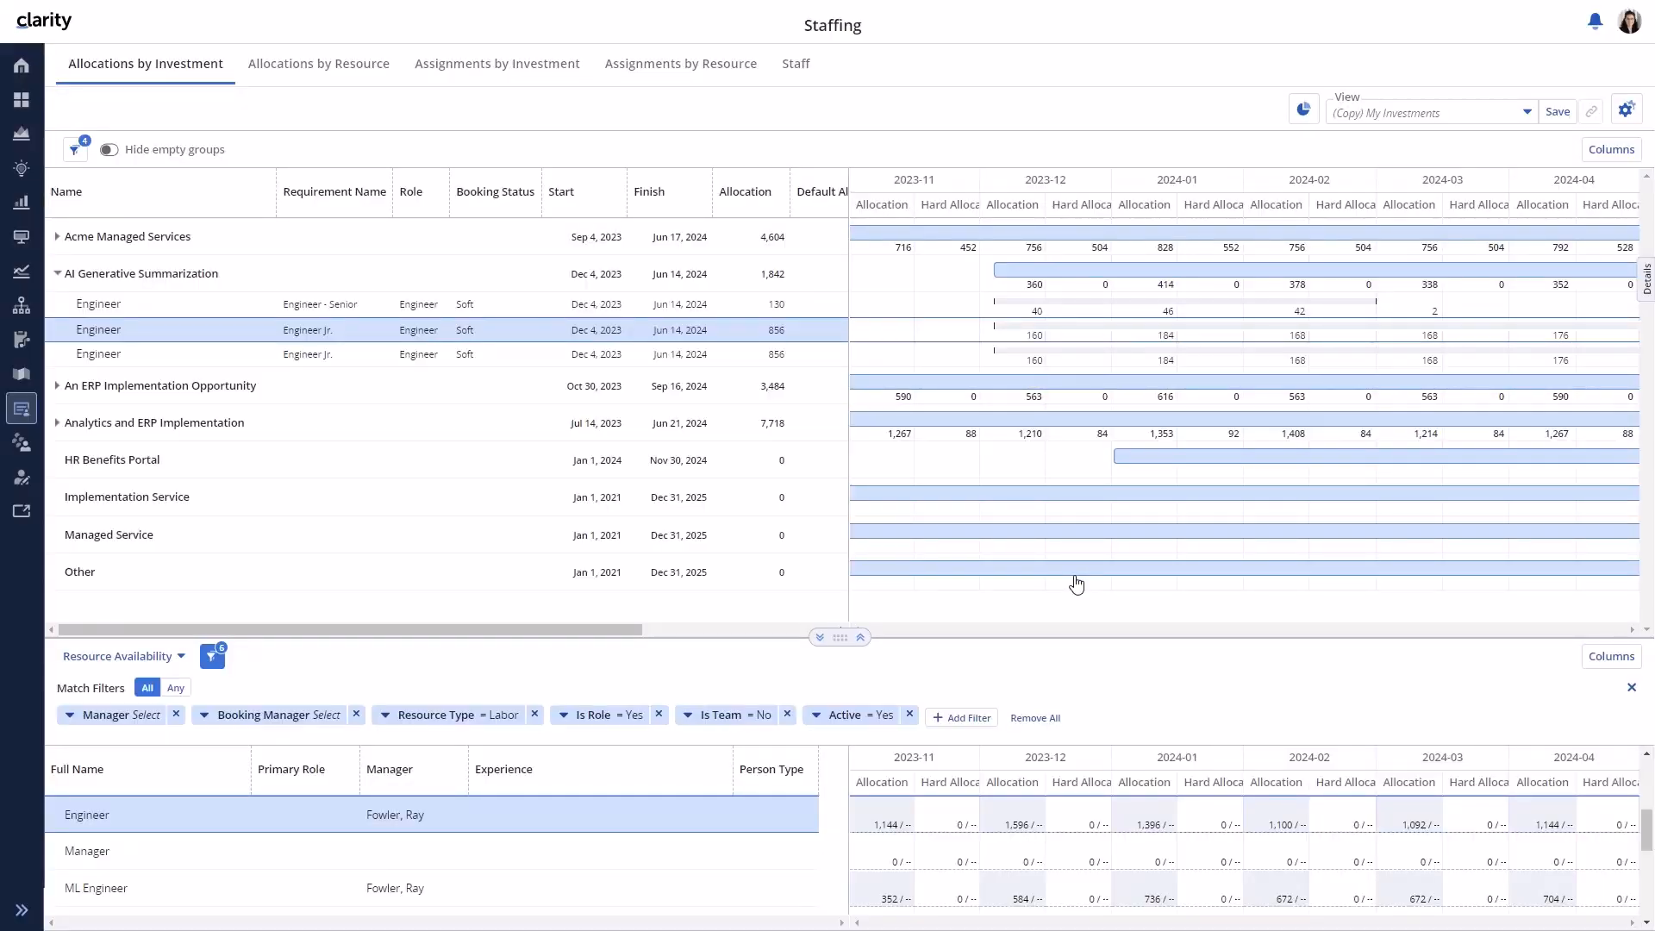
- Reallocate the second Engineer Jr. requirement at 25% from Feb 5 to May 31, 2024
{"action": "right_click", "coordinate": [390, 362]}
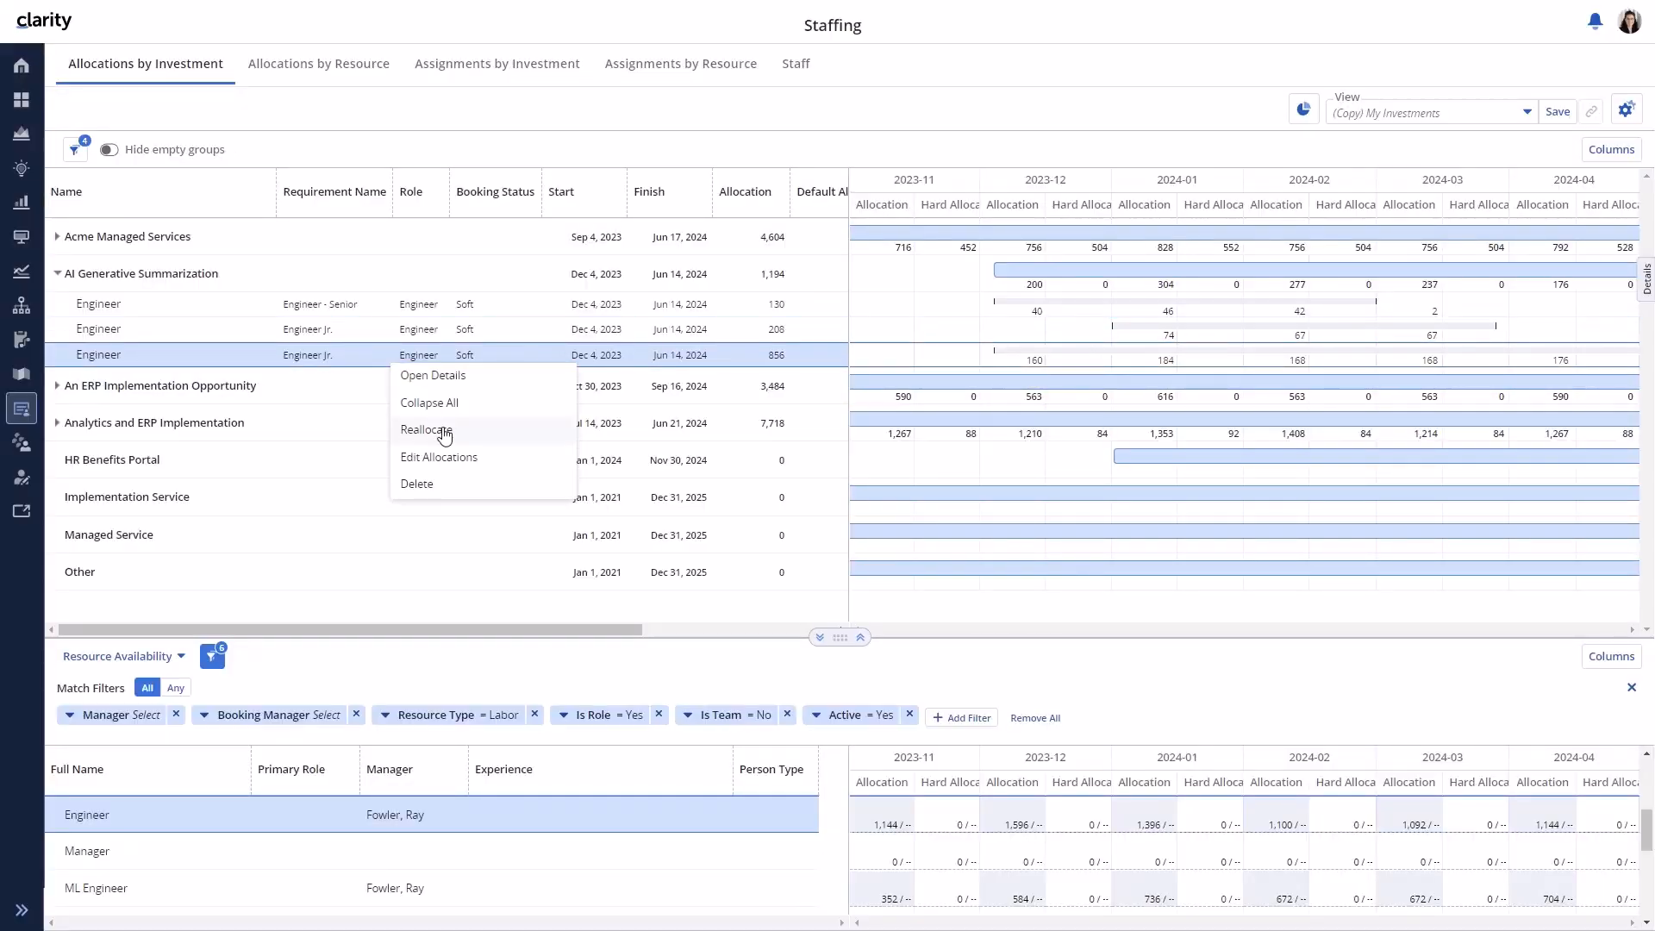
{"action": "left_click", "coordinate": [444, 429]}
{"action": "left_click", "coordinate": [573, 532]}
{"action": "left_click_drag", "start_coordinate": [573, 532], "coordinate": [535, 532]}
{"action": "type", "text": "25"}
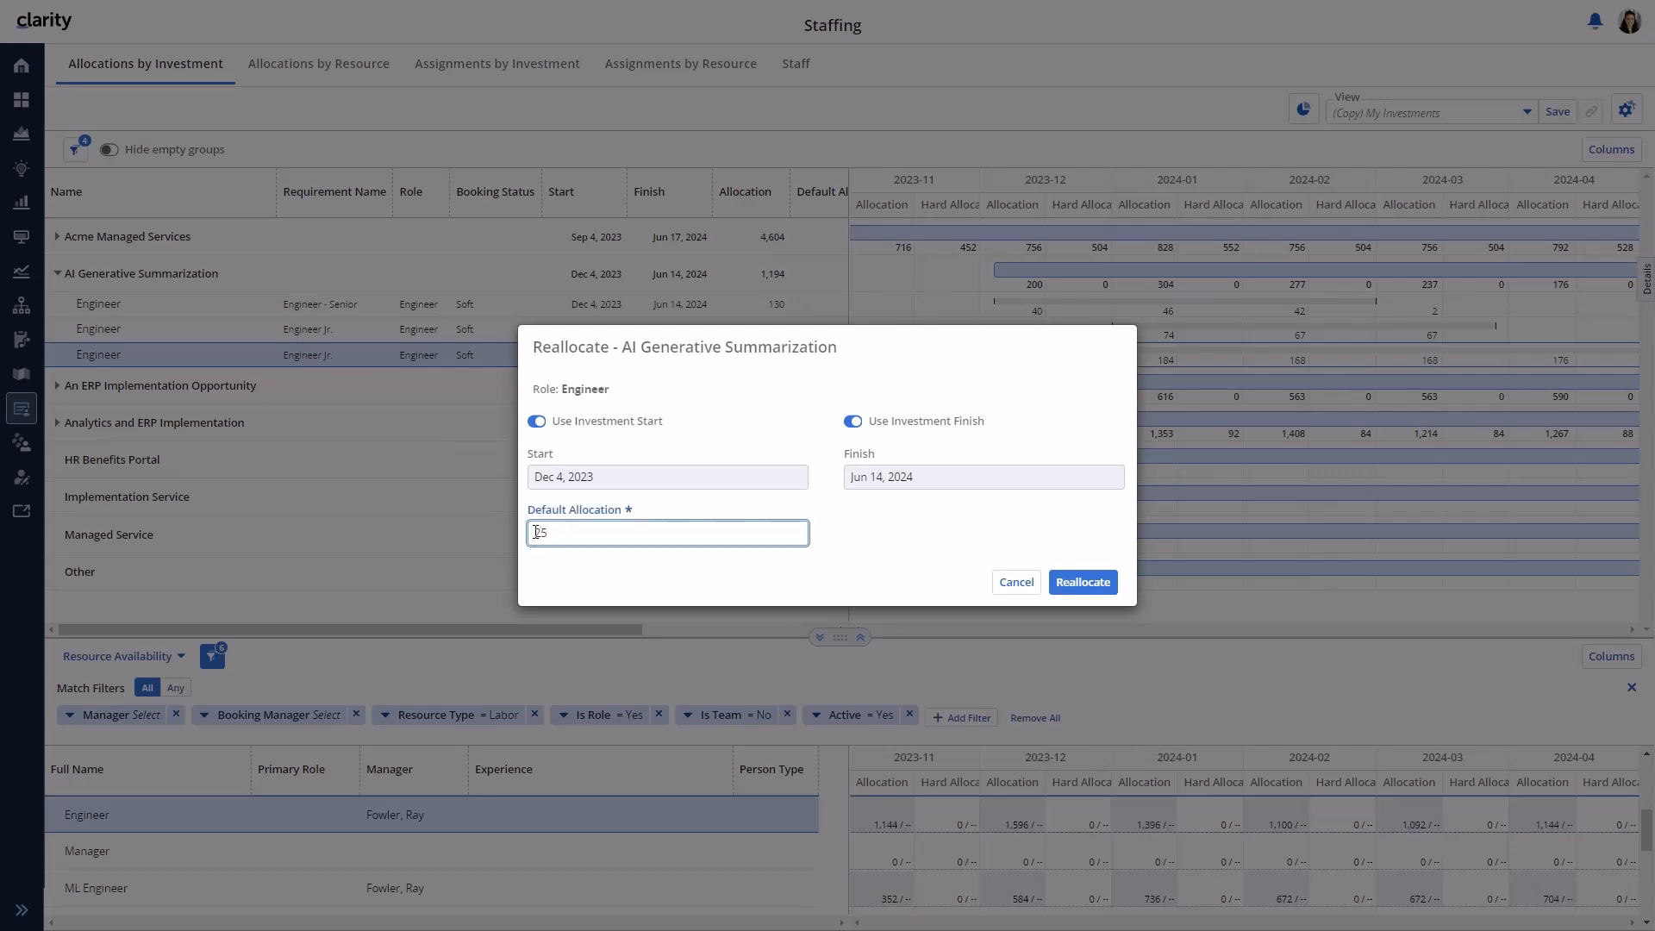
{"action": "key", "text": "Tab"}
{"action": "left_click", "coordinate": [538, 423]}
{"action": "left_click", "coordinate": [789, 478]}
{"action": "left_click", "coordinate": [781, 514]}
{"action": "left_click", "coordinate": [781, 513]}
{"action": "left_click", "coordinate": [626, 586]}
{"action": "left_click", "coordinate": [853, 421]}
{"action": "left_click", "coordinate": [1107, 478]}
{"action": "left_click", "coordinate": [920, 518]}
{"action": "left_click", "coordinate": [921, 517]}
{"action": "left_click", "coordinate": [1094, 513]}
{"action": "left_click", "coordinate": [1067, 667]}
{"action": "left_click", "coordinate": [1080, 580]}
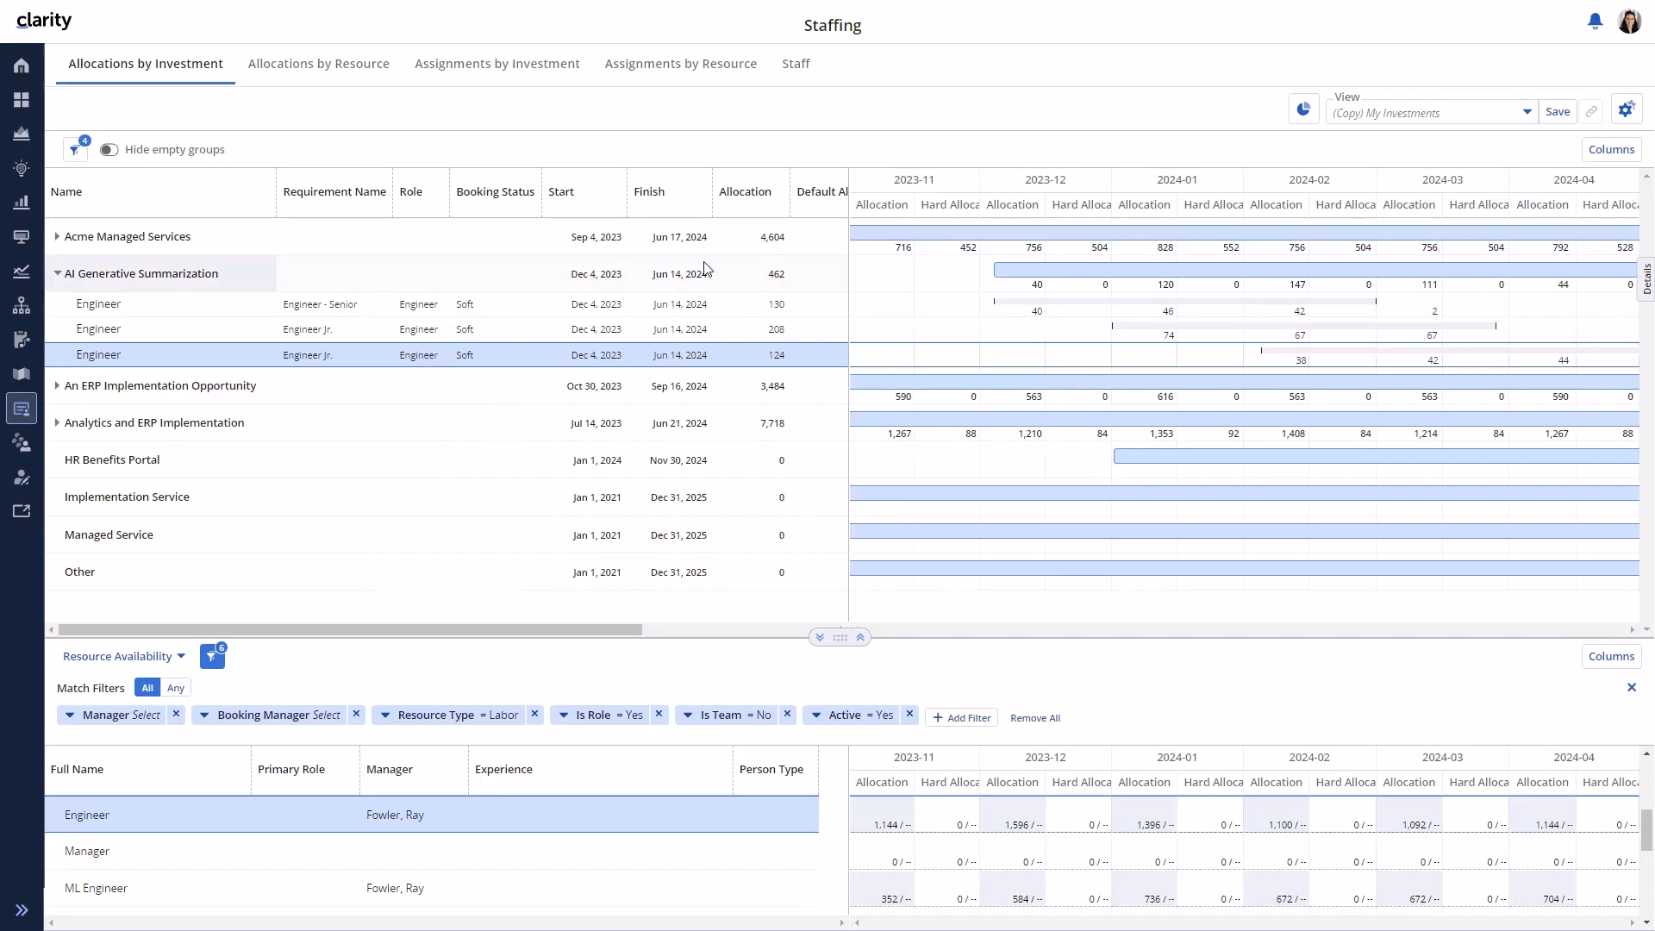
- Change the last Engineer requirement's 2024-04 allocation from 44 to 0 and save
{"action": "left_click", "coordinate": [1408, 309]}
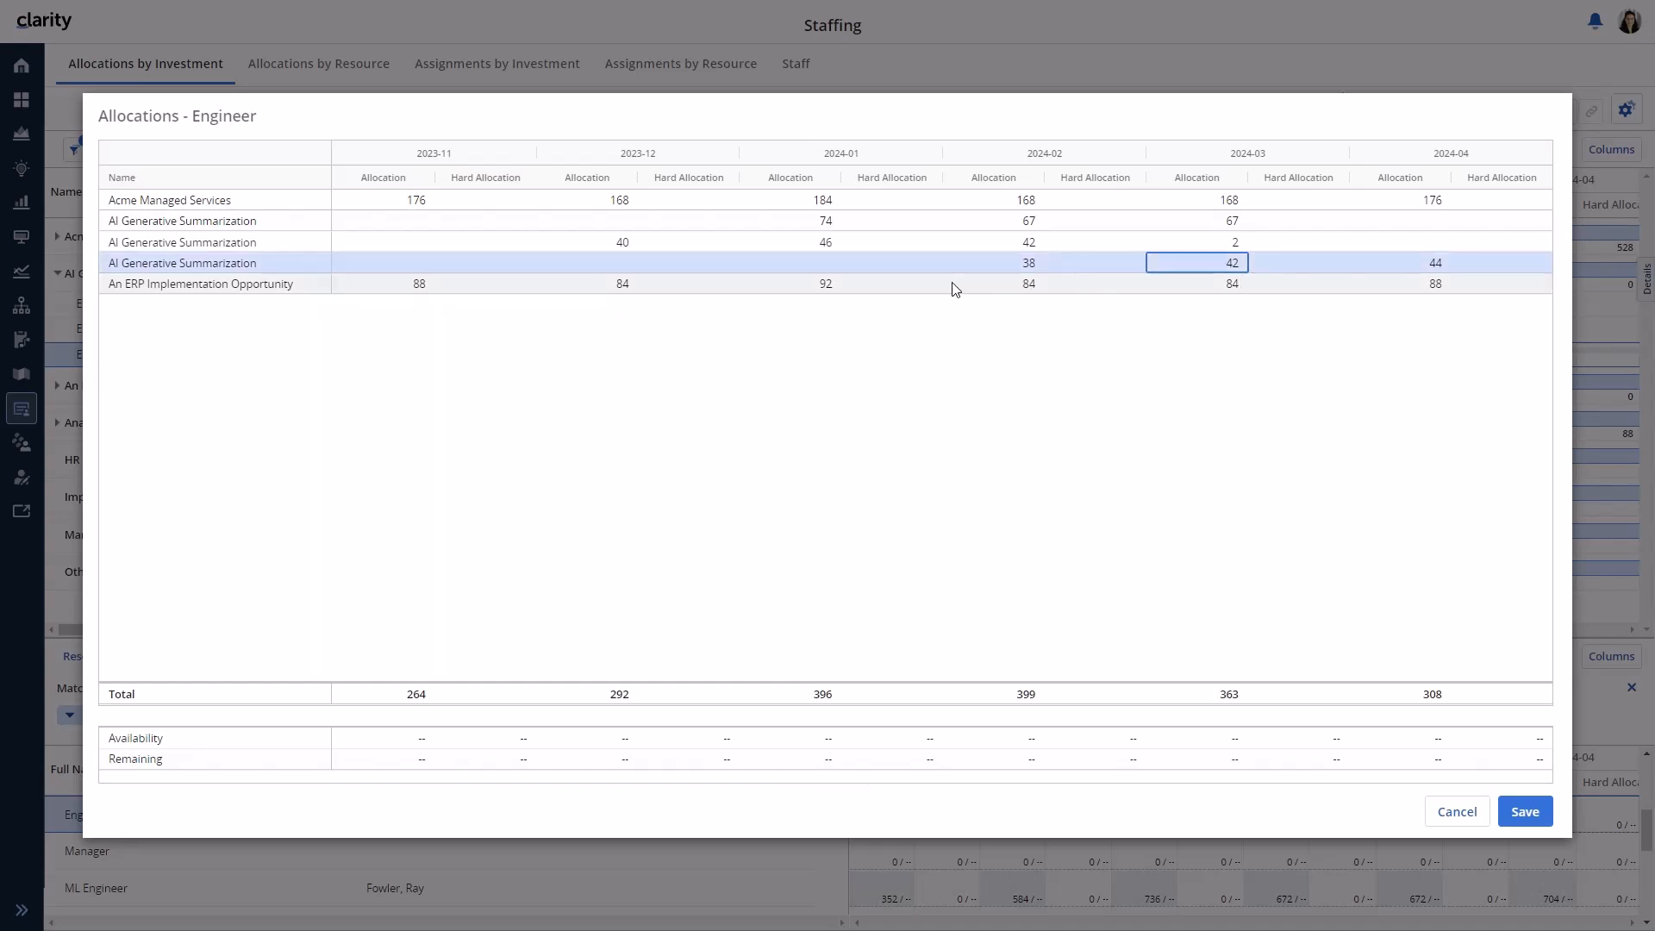
{"action": "left_click", "coordinate": [1438, 264]}
{"action": "key", "text": "BackSpace"}
{"action": "type", "text": "0"}
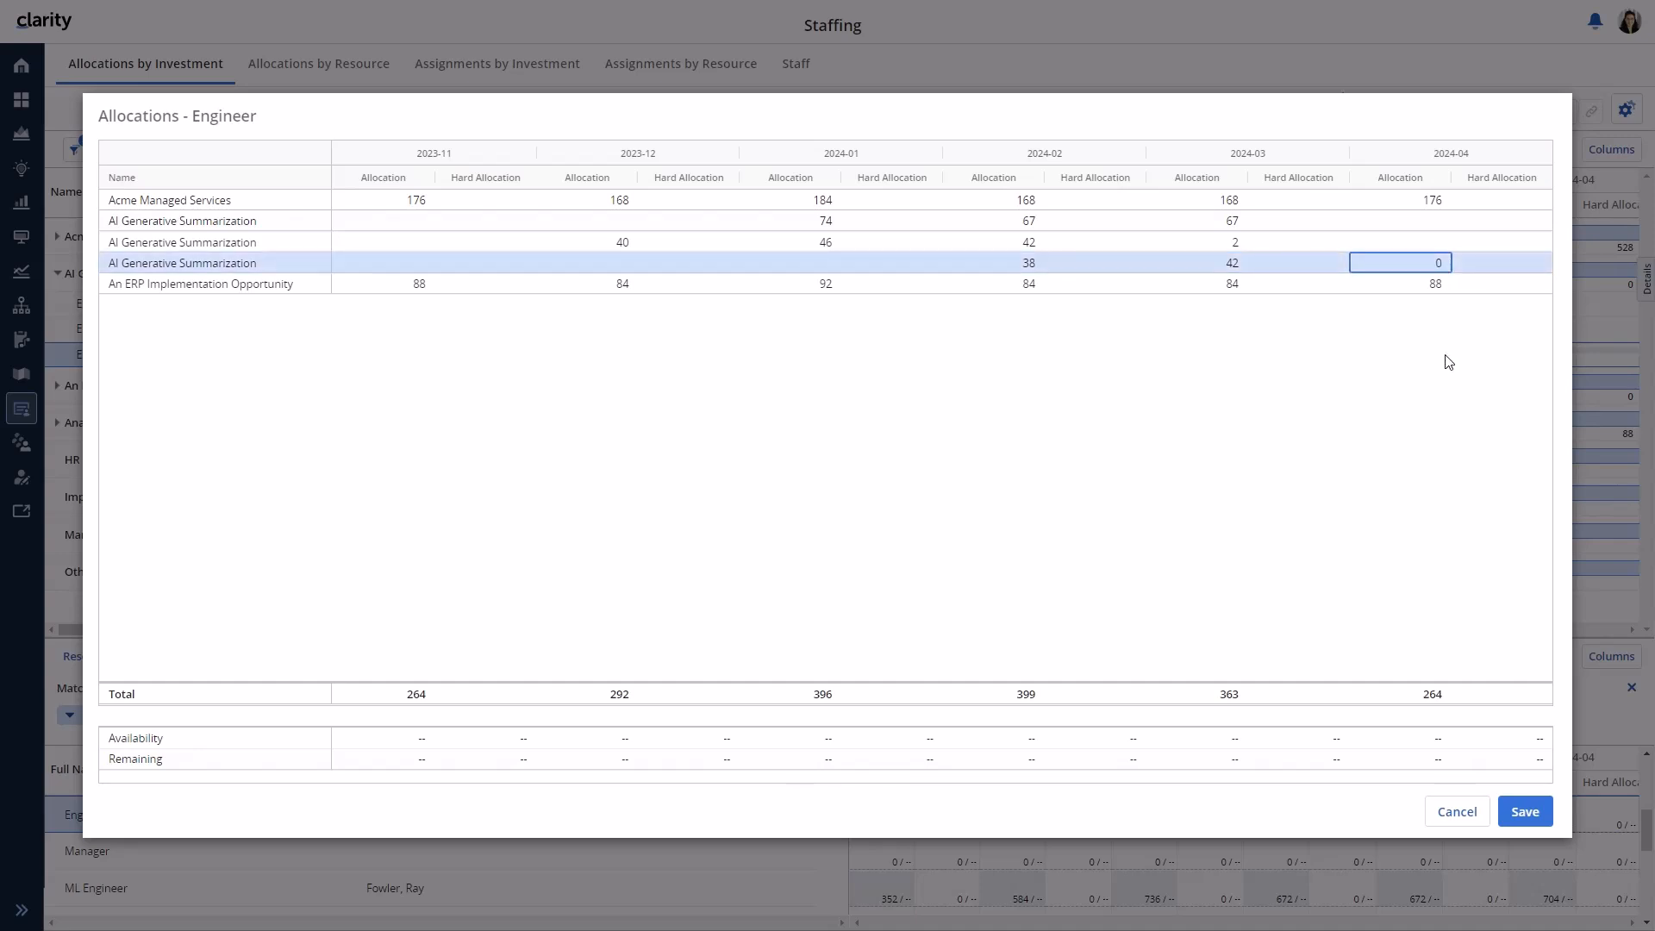
{"action": "left_click", "coordinate": [1522, 811]}
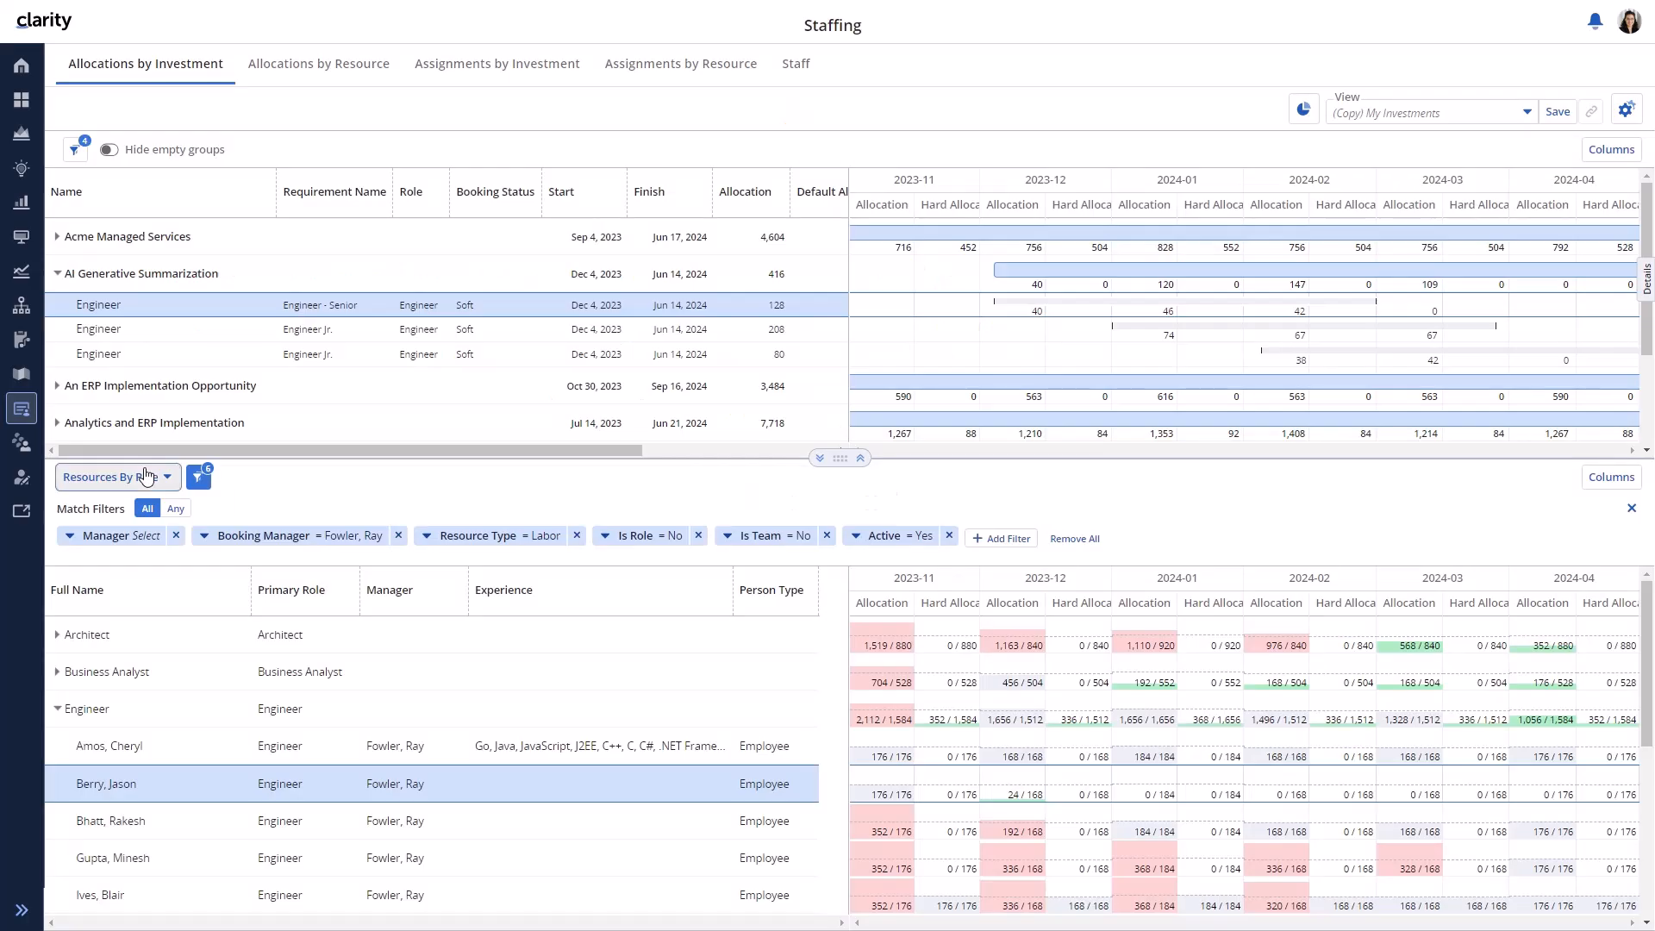
- Switch the lower grid to the Resource Availability view to list people instead of roles
{"action": "left_click", "coordinate": [121, 476]}
{"action": "left_click", "coordinate": [150, 494]}
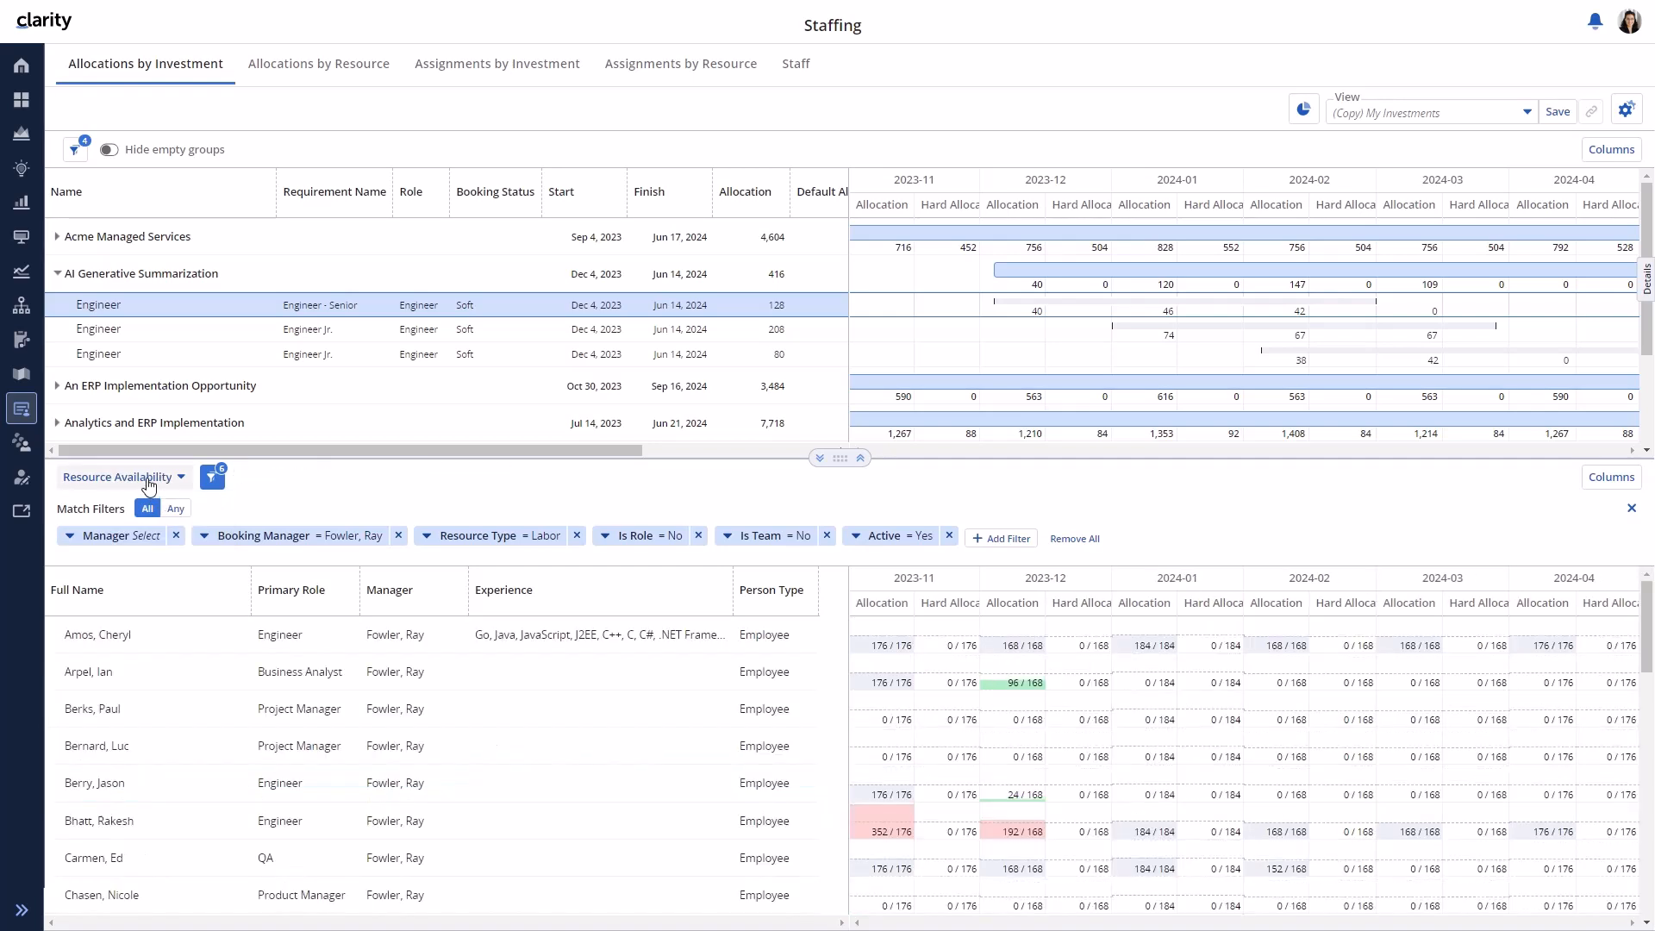
- Group the resource grid by role and expand Engineer to review three engineers' availability
{"action": "left_click", "coordinate": [149, 479]}
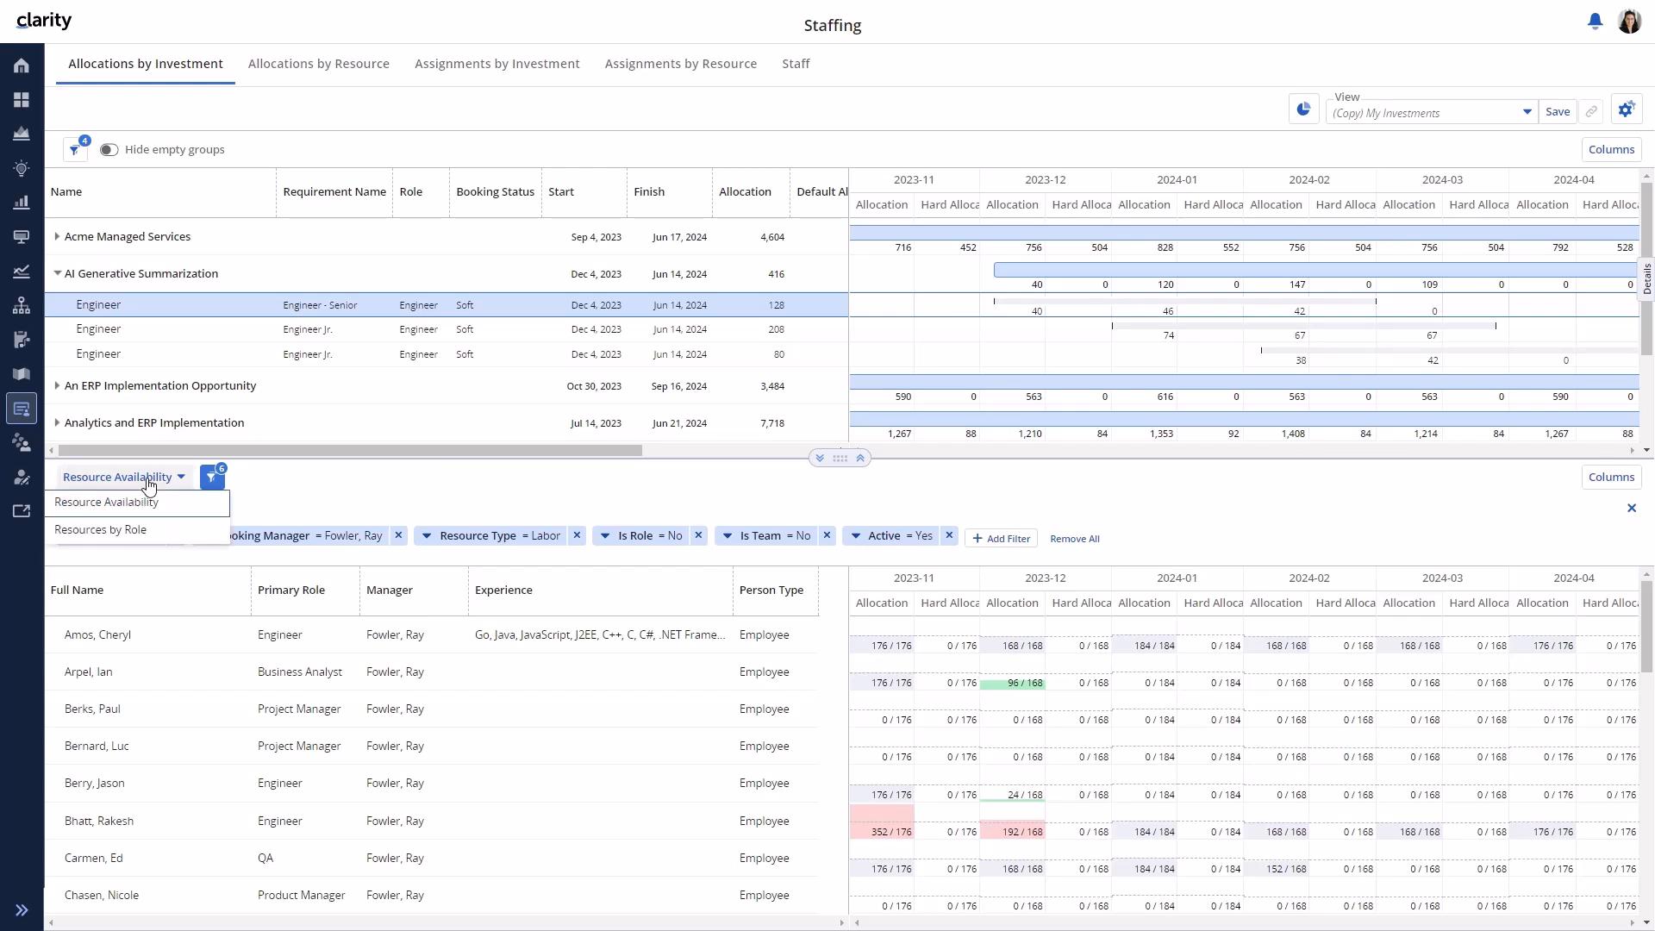
{"action": "left_click", "coordinate": [138, 529]}
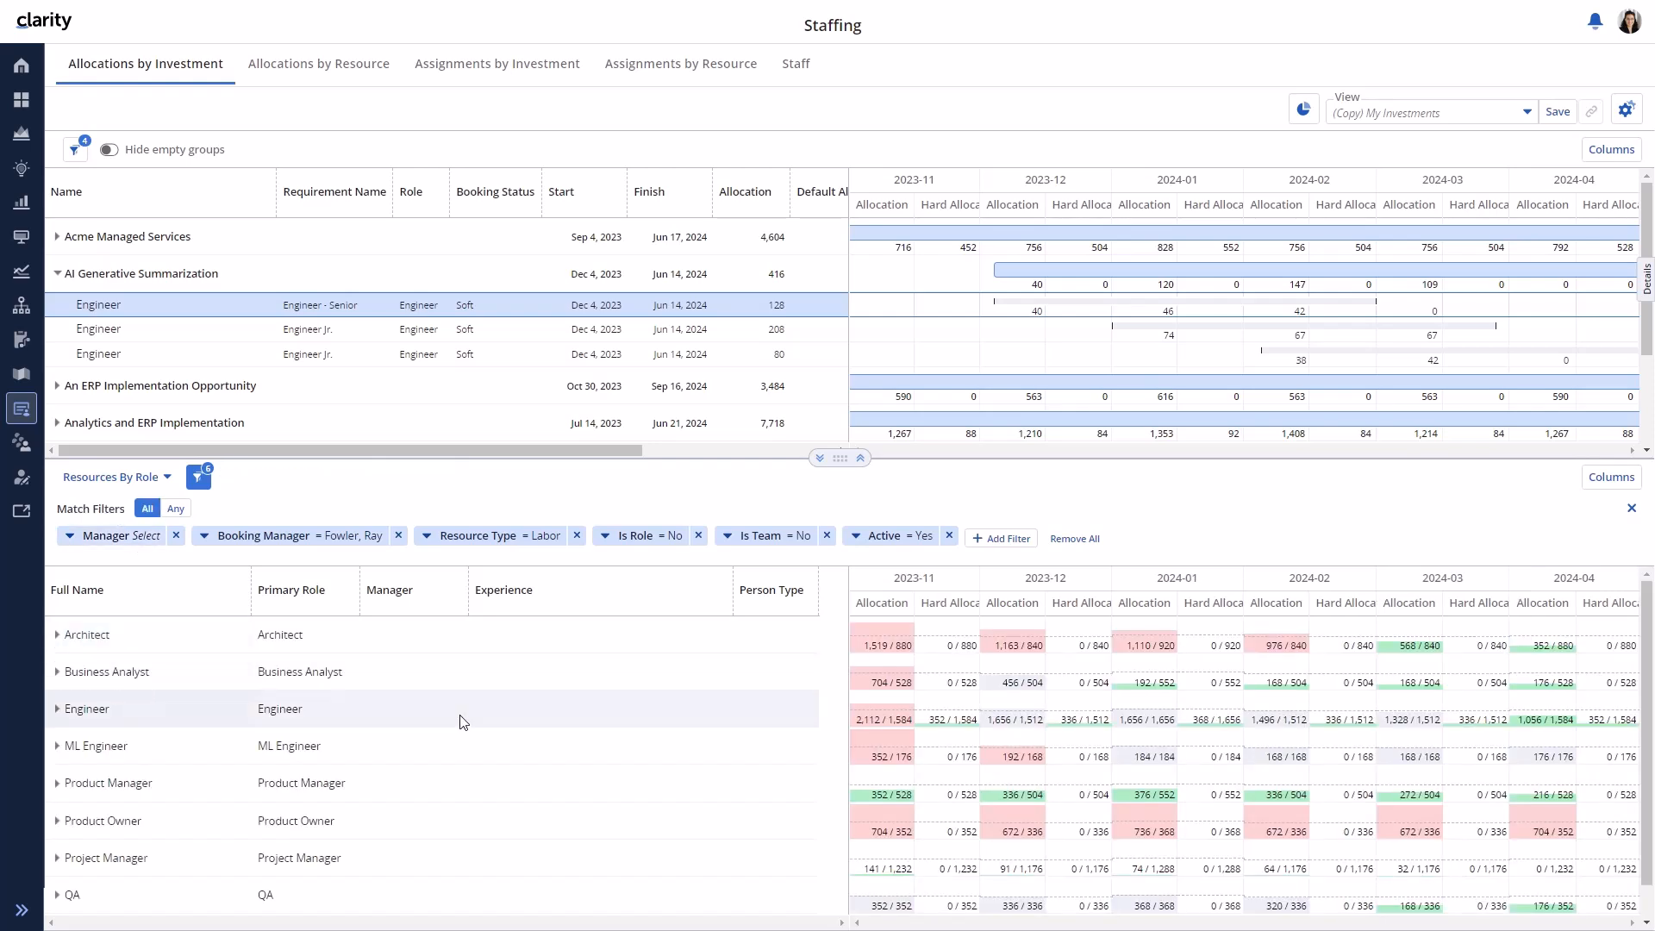
{"action": "left_click", "coordinate": [57, 709]}
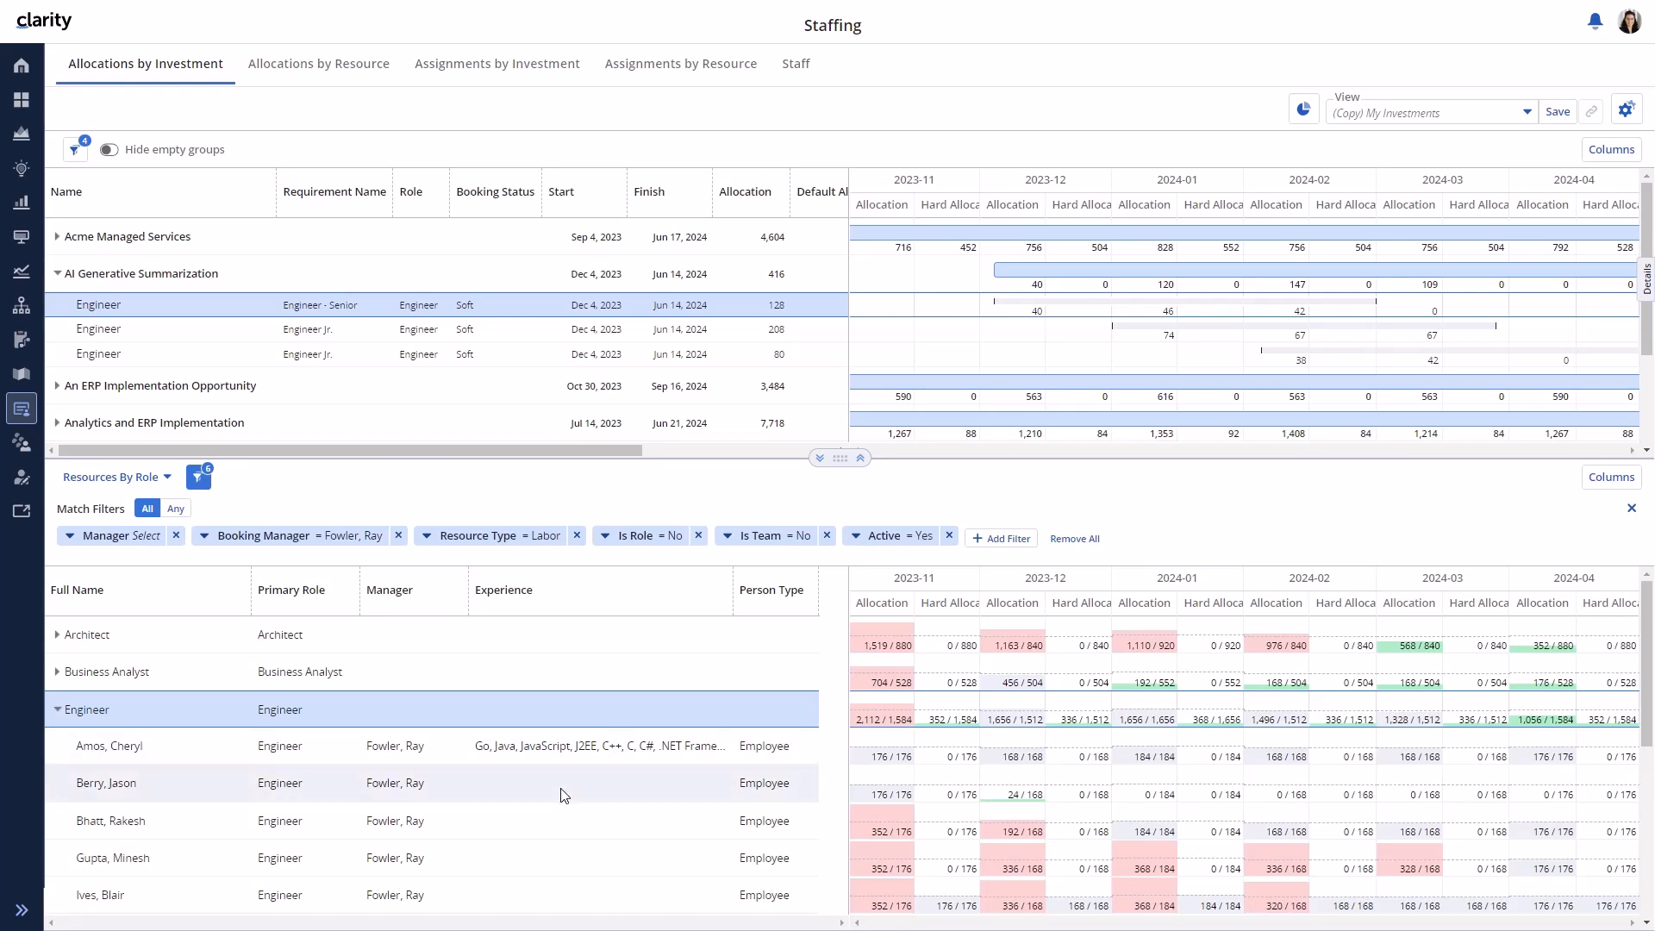
{"action": "scroll", "coordinate": [564, 795], "scroll_direction": "down", "scroll_amount": 2}
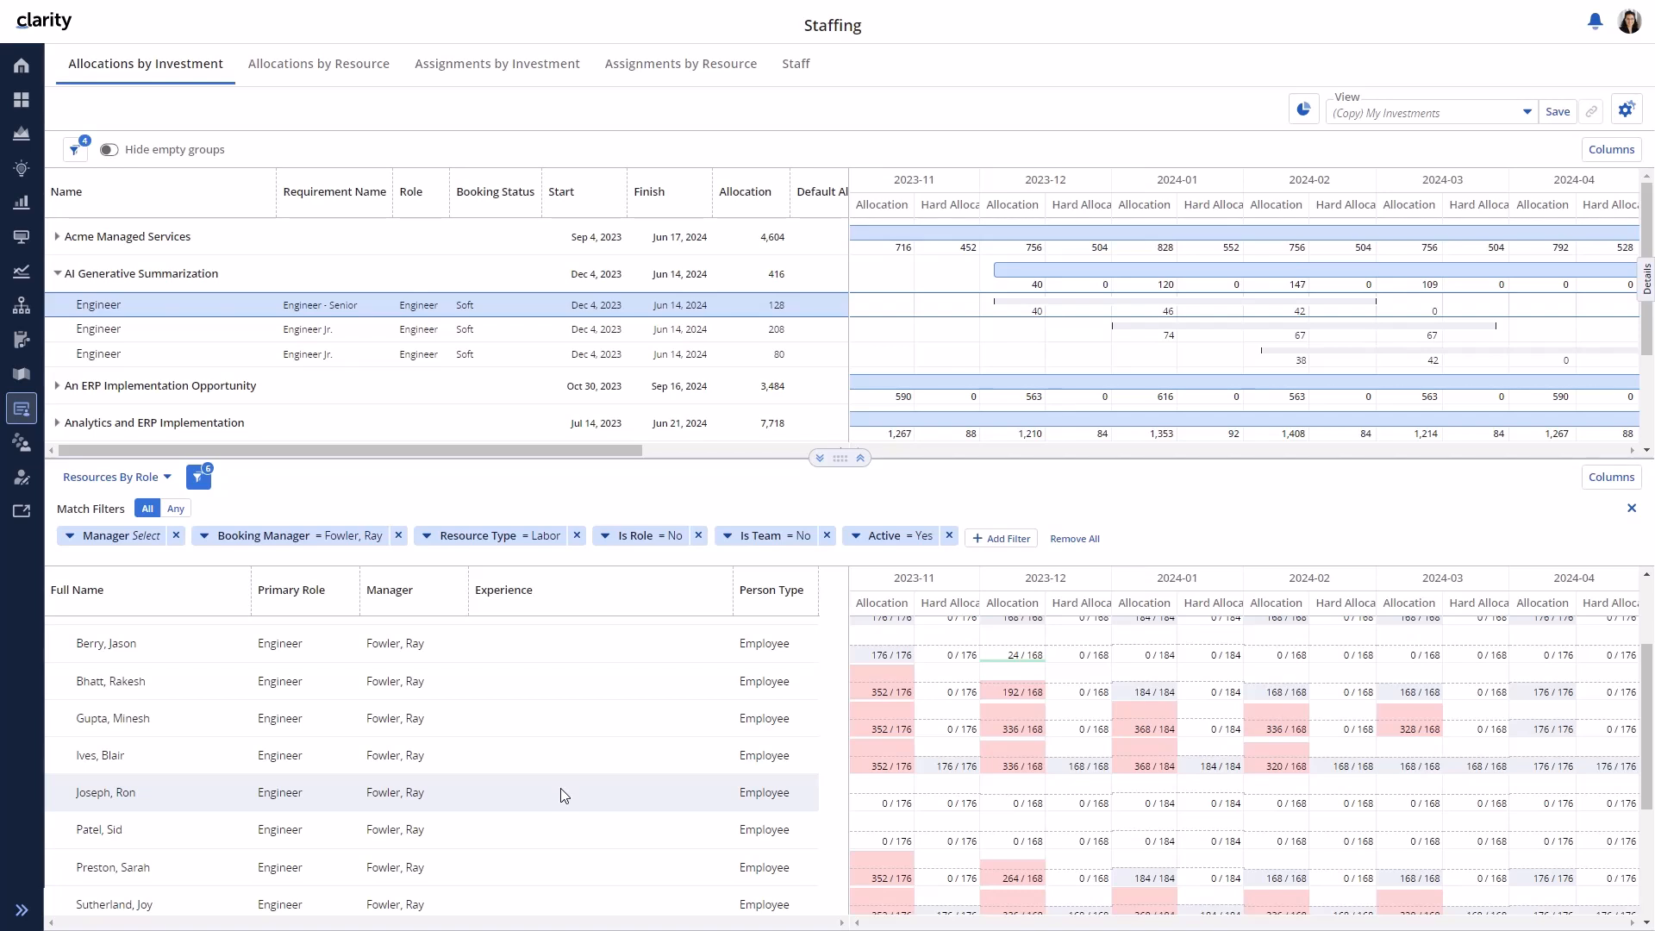
{"action": "left_click", "coordinate": [580, 658]}
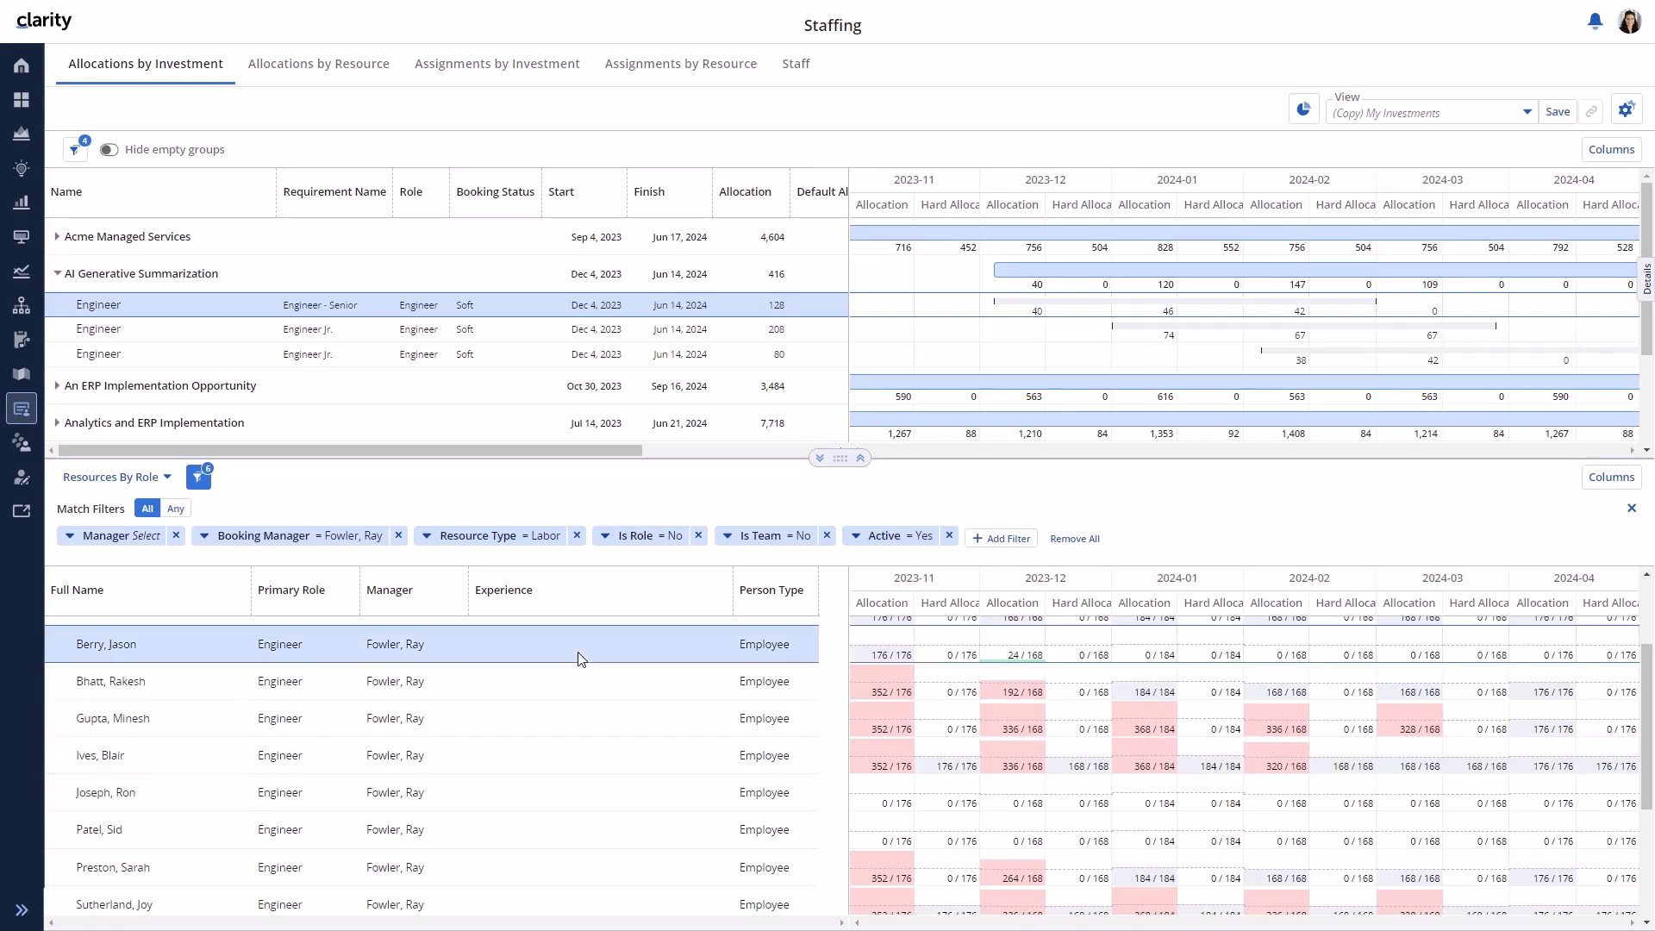
{"action": "left_click", "coordinate": [564, 808]}
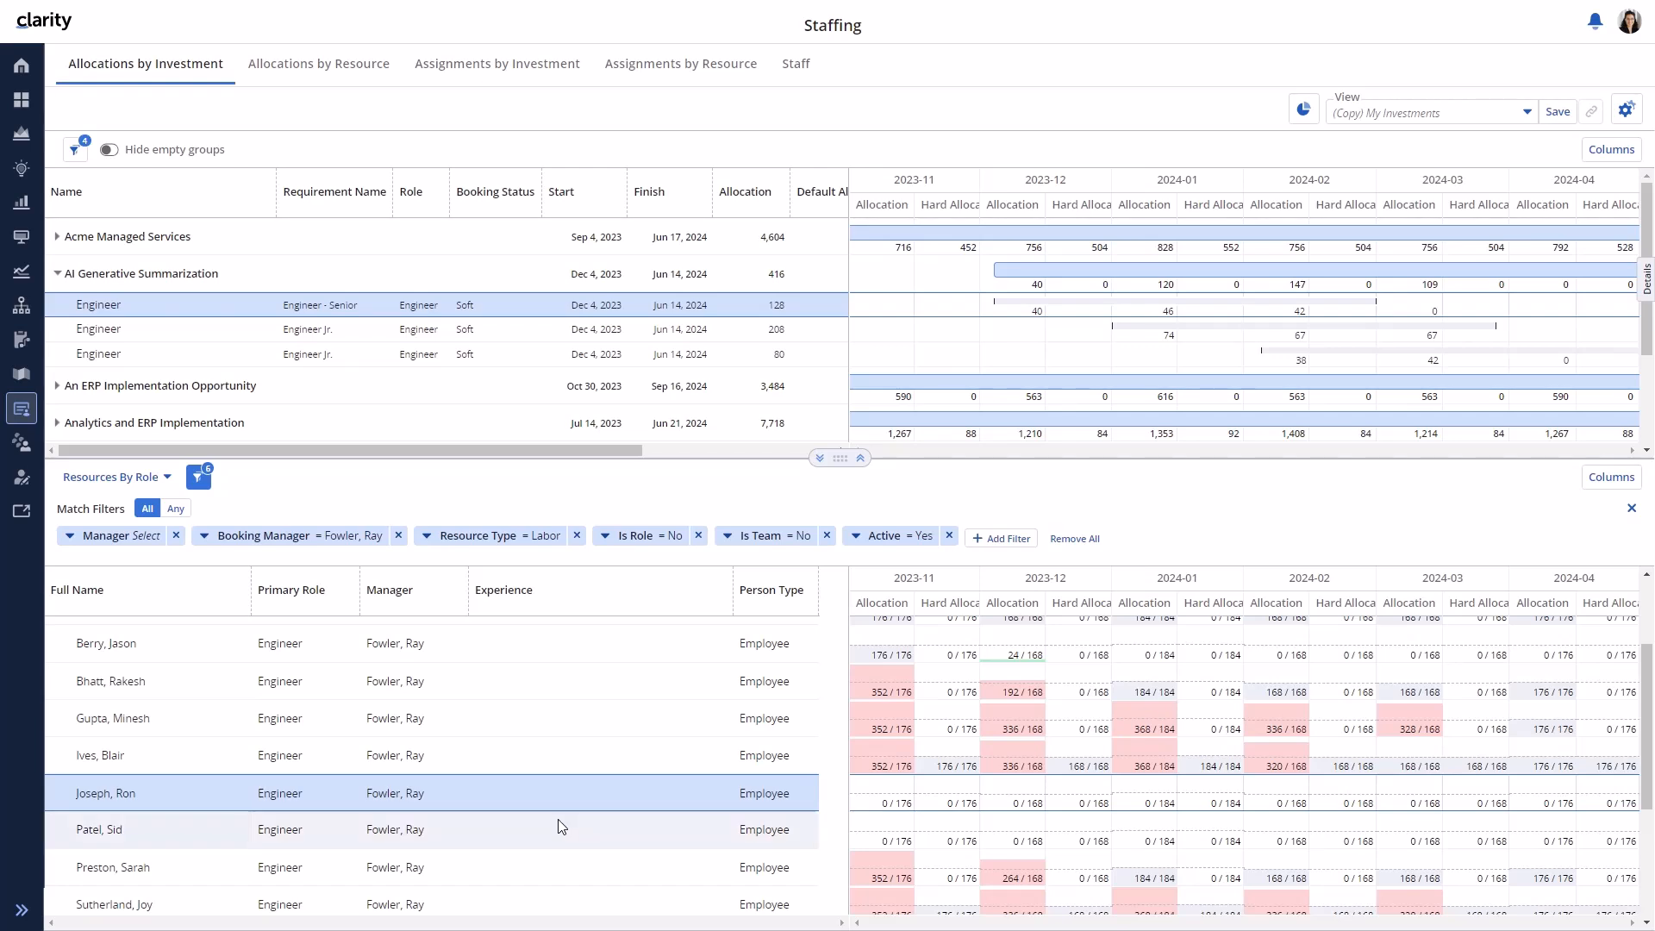
{"action": "left_click", "coordinate": [561, 827]}
{"action": "left_click", "coordinate": [1646, 275]}
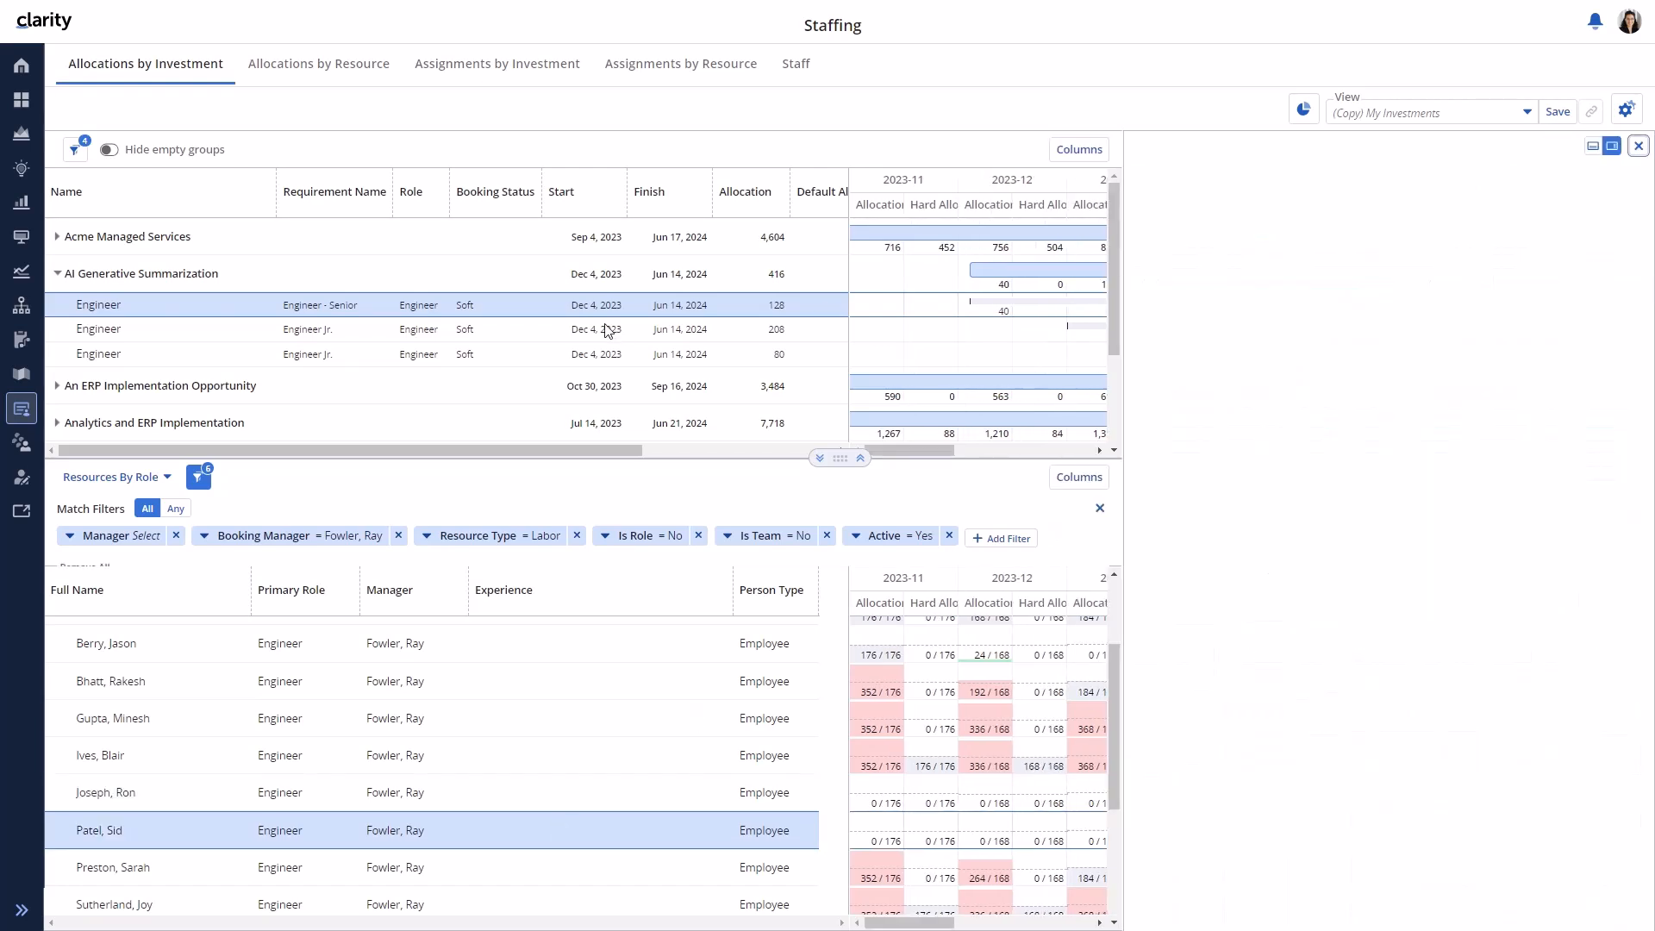
{"action": "left_click", "coordinate": [1248, 172]}
{"action": "left_click", "coordinate": [1266, 227]}
{"action": "key", "text": "Return"}
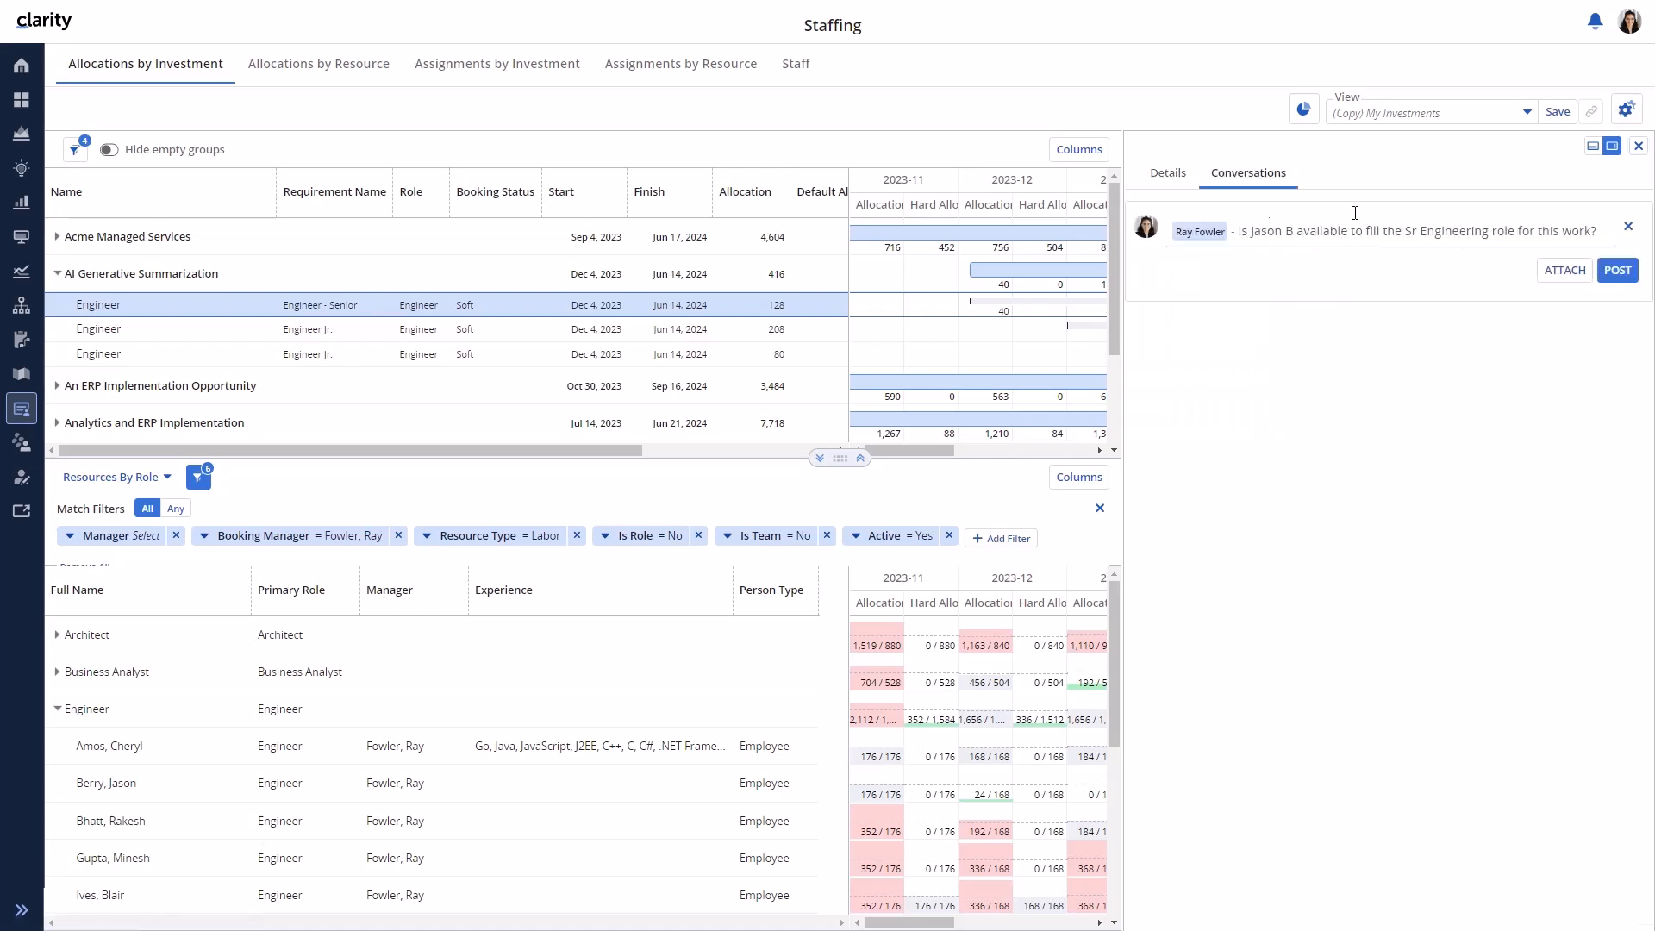
{"action": "left_click", "coordinate": [1617, 270]}
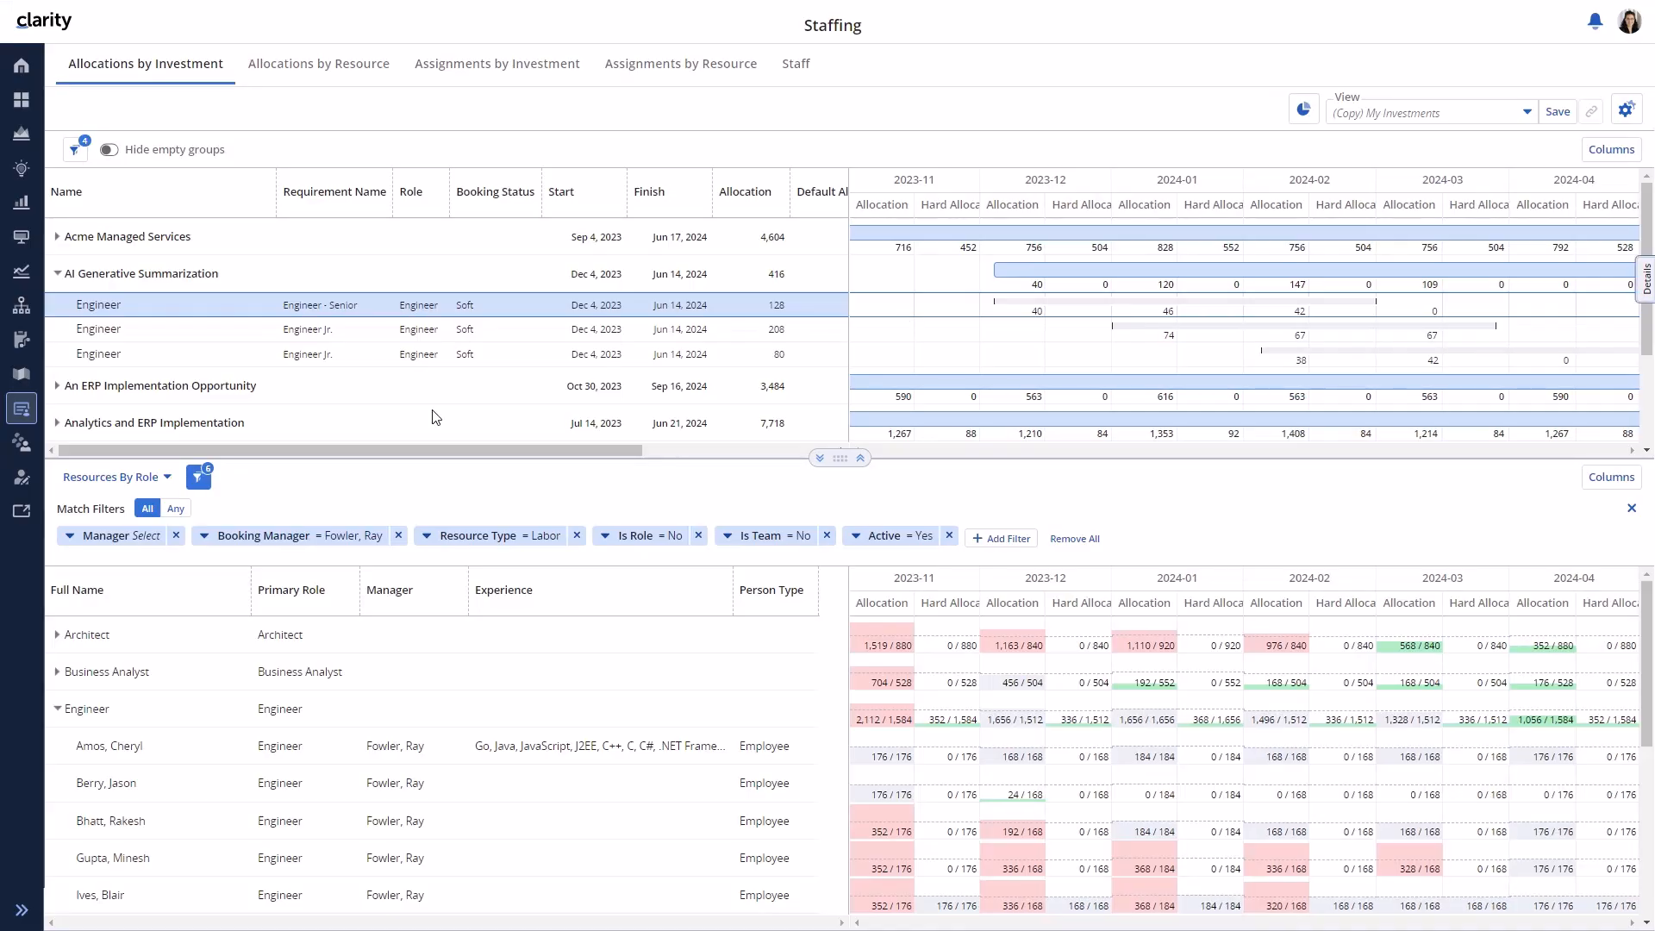
- Replace the 208-hour Engineer Jr. requirement with an engineer chosen from the resource grid
{"action": "left_click", "coordinate": [331, 358]}
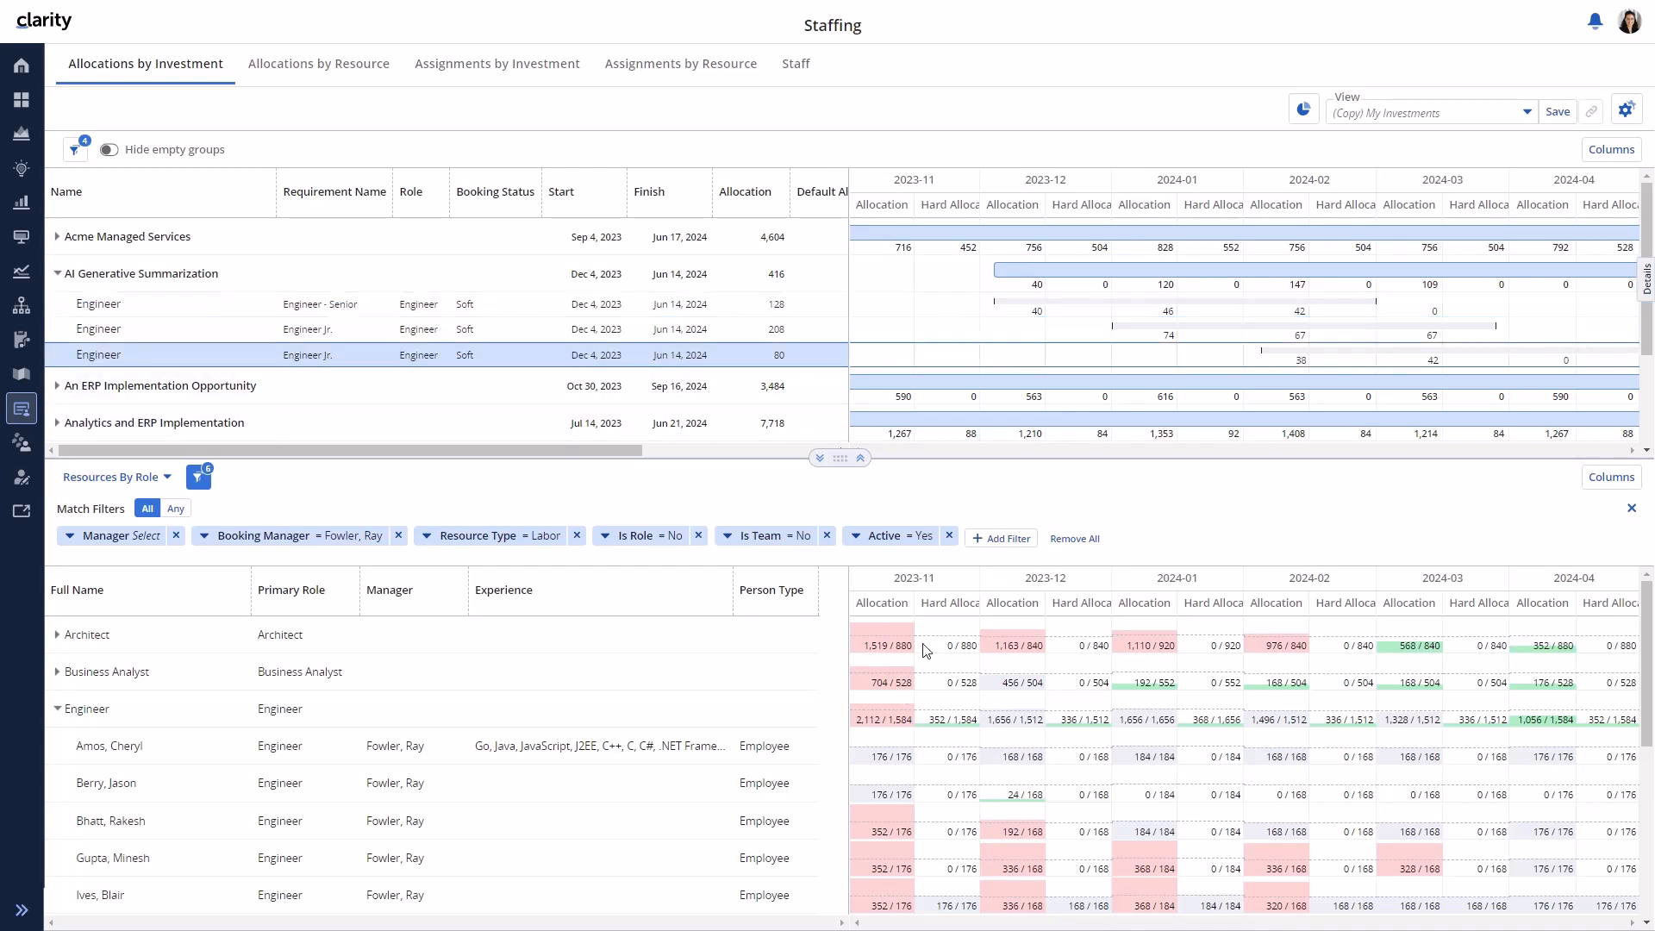
{"action": "left_click", "coordinate": [547, 336]}
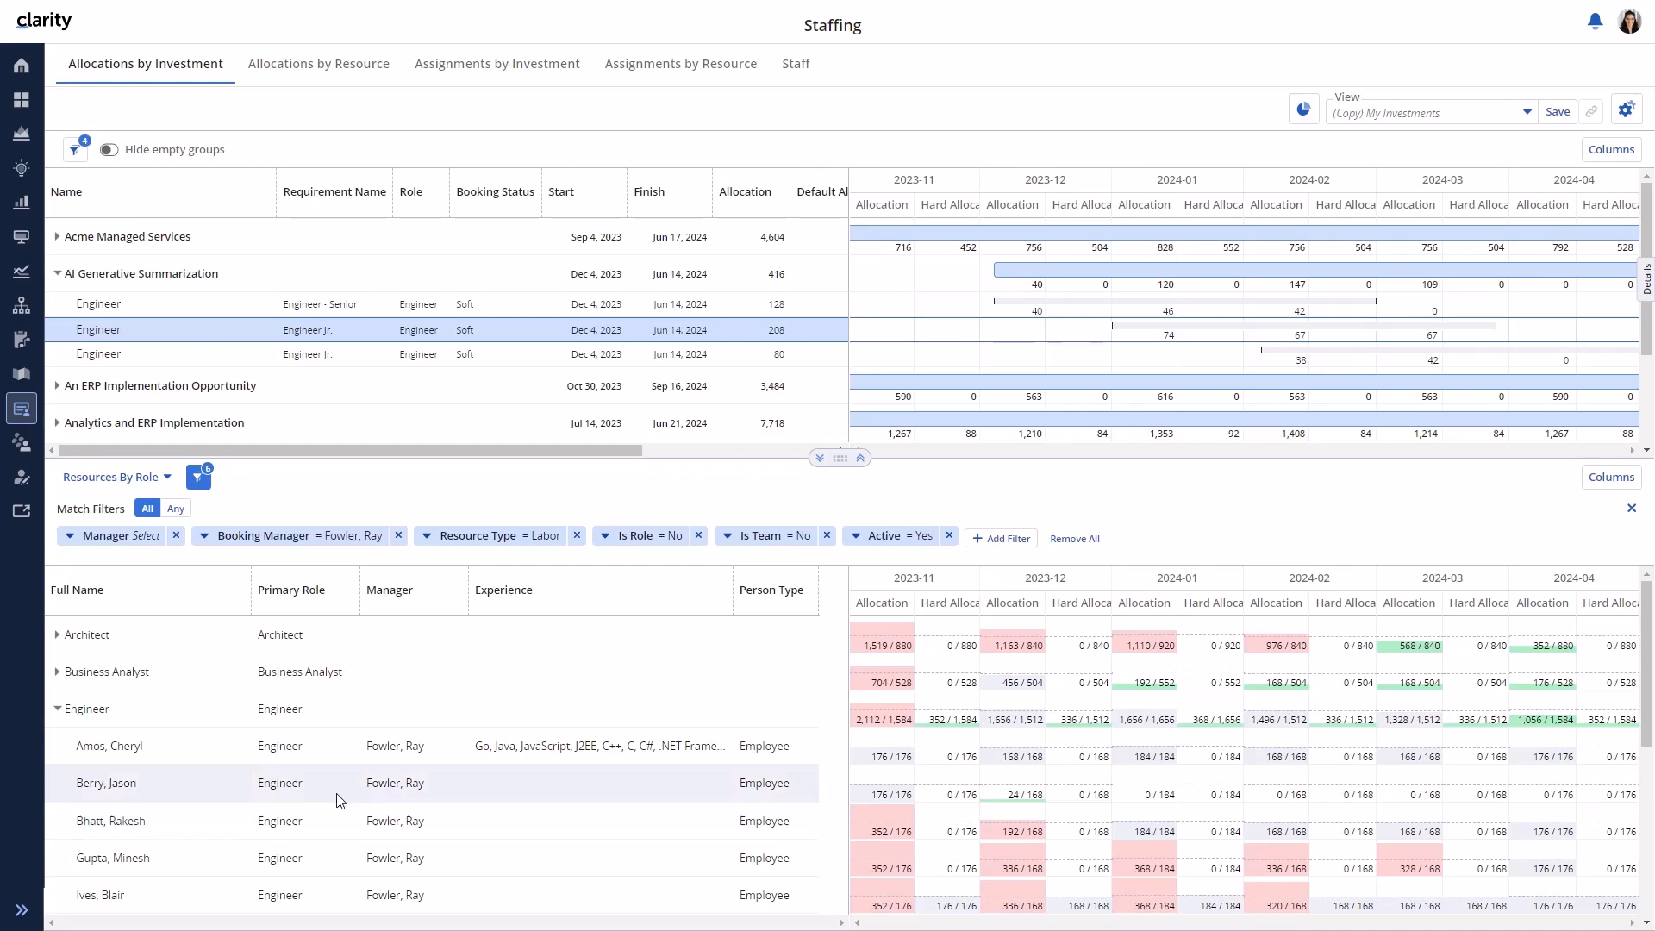
{"action": "scroll", "coordinate": [336, 800], "scroll_direction": "down", "scroll_amount": 2}
{"action": "scroll", "coordinate": [336, 799], "scroll_direction": "down", "scroll_amount": 2}
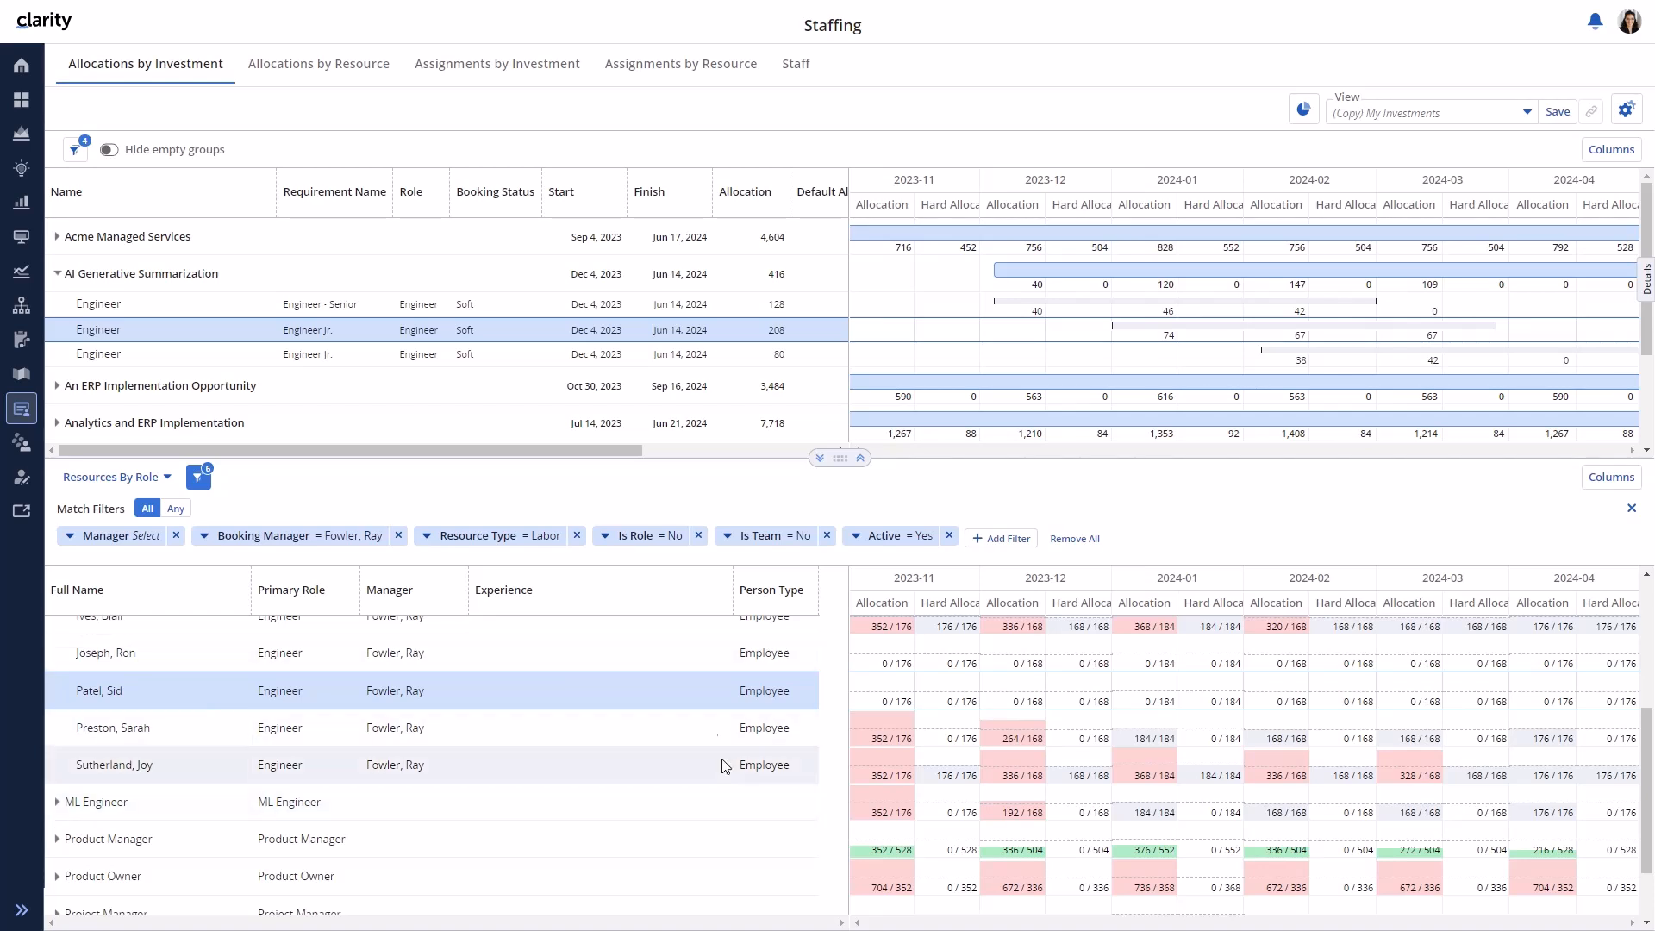
{"action": "left_click", "coordinate": [171, 660]}
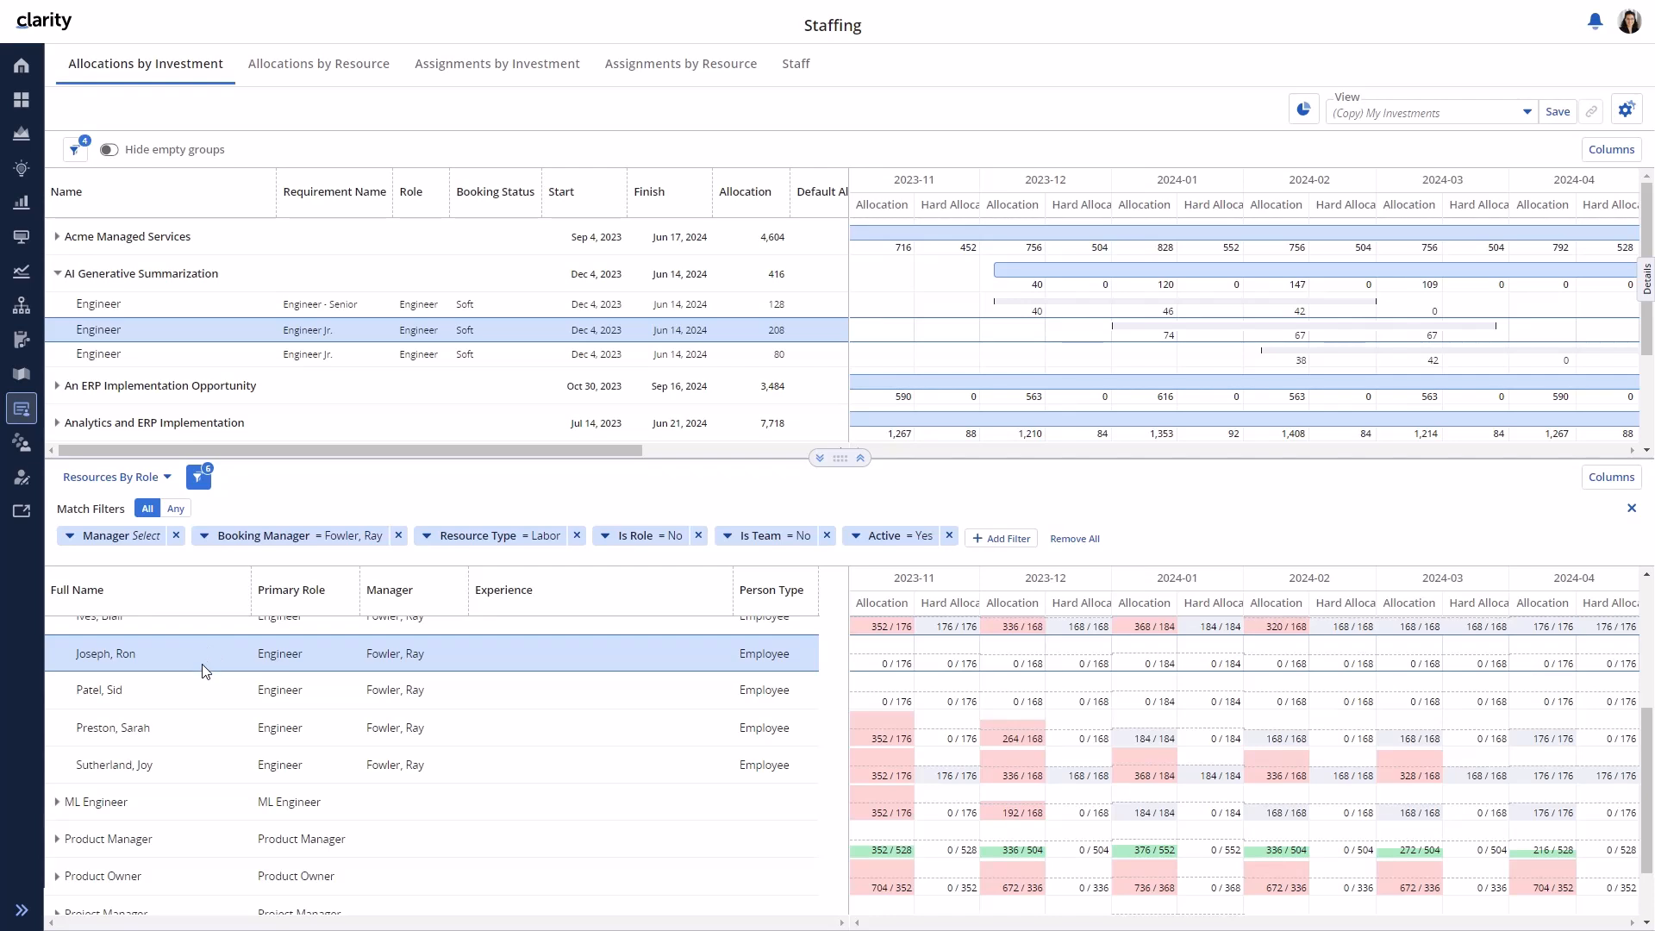
{"action": "left_click_drag", "start_coordinate": [204, 672], "coordinate": [245, 336]}
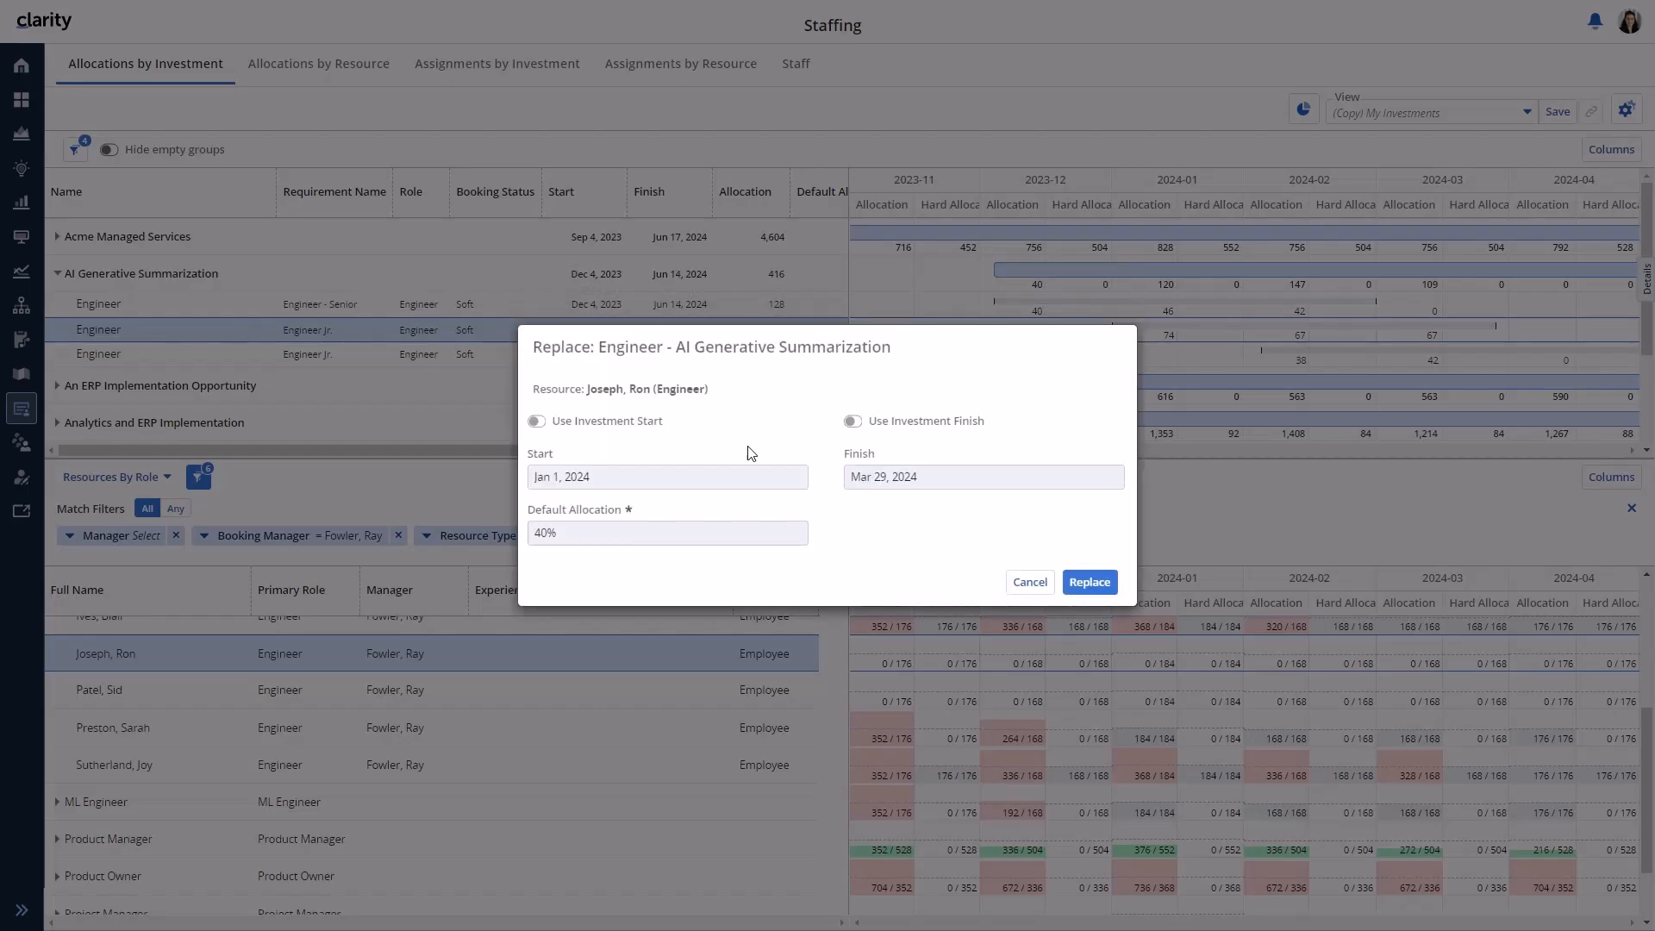
{"action": "left_click", "coordinate": [1088, 576]}
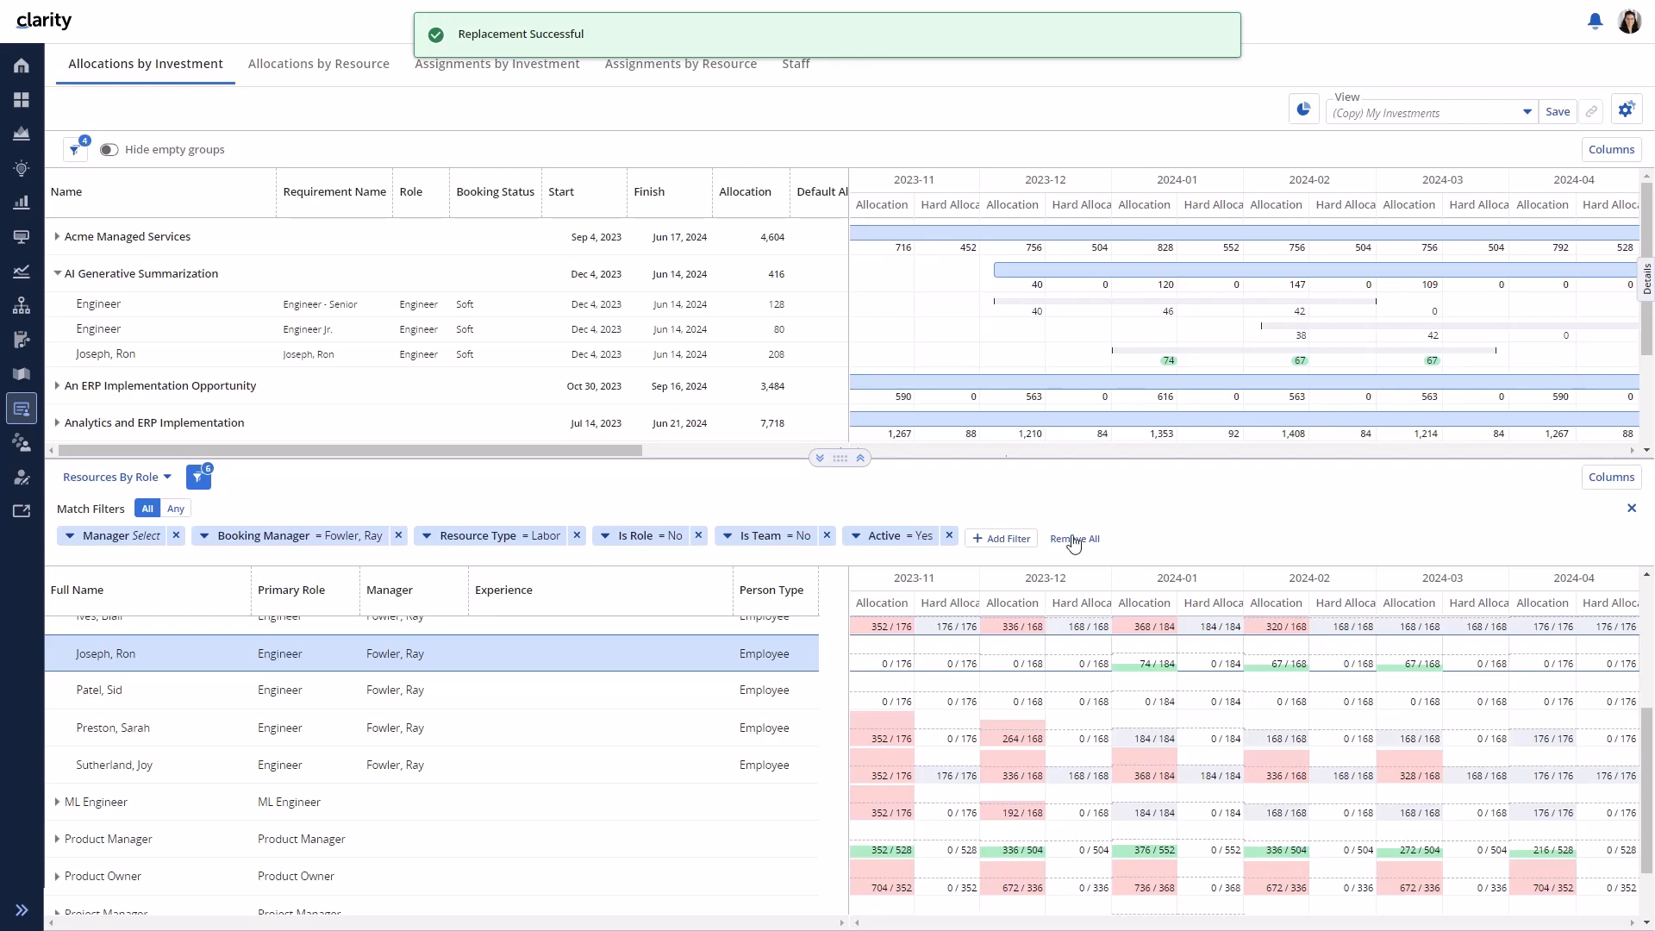
{"action": "left_click", "coordinate": [350, 354]}
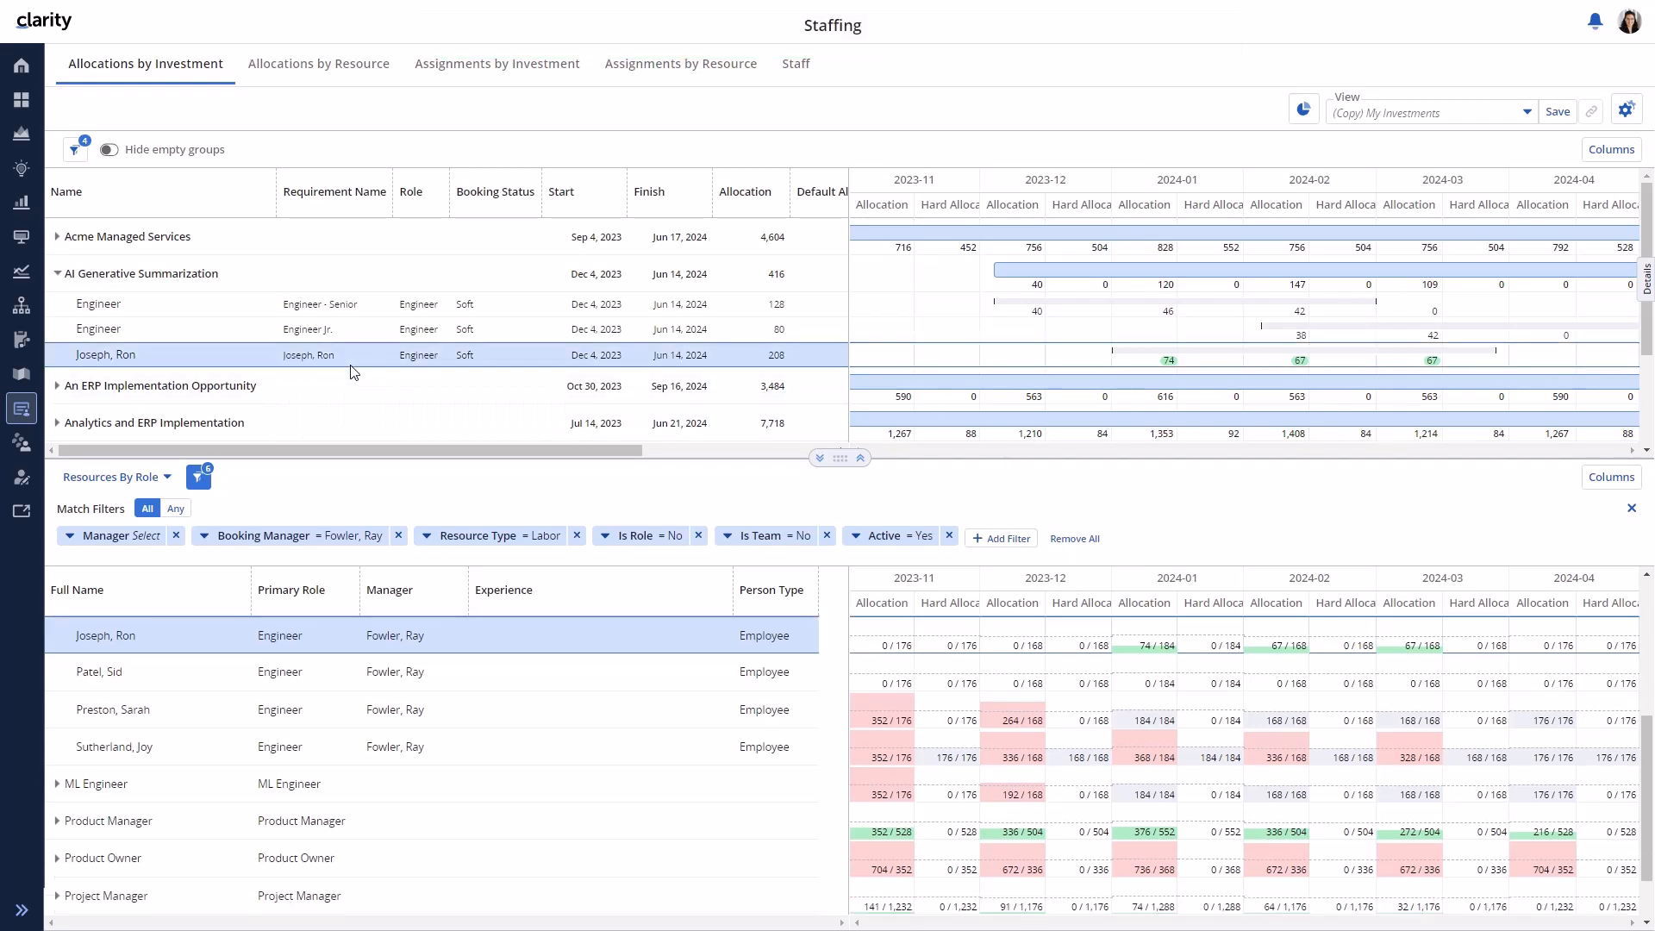
{"action": "left_click", "coordinate": [1647, 280]}
{"action": "left_click", "coordinate": [1248, 173]}
{"action": "left_click", "coordinate": [1247, 215]}
{"action": "type", "text": "@ray"}
{"action": "key", "text": "Return"}
{"action": "type", "text": "= I added Ron to this wor"}
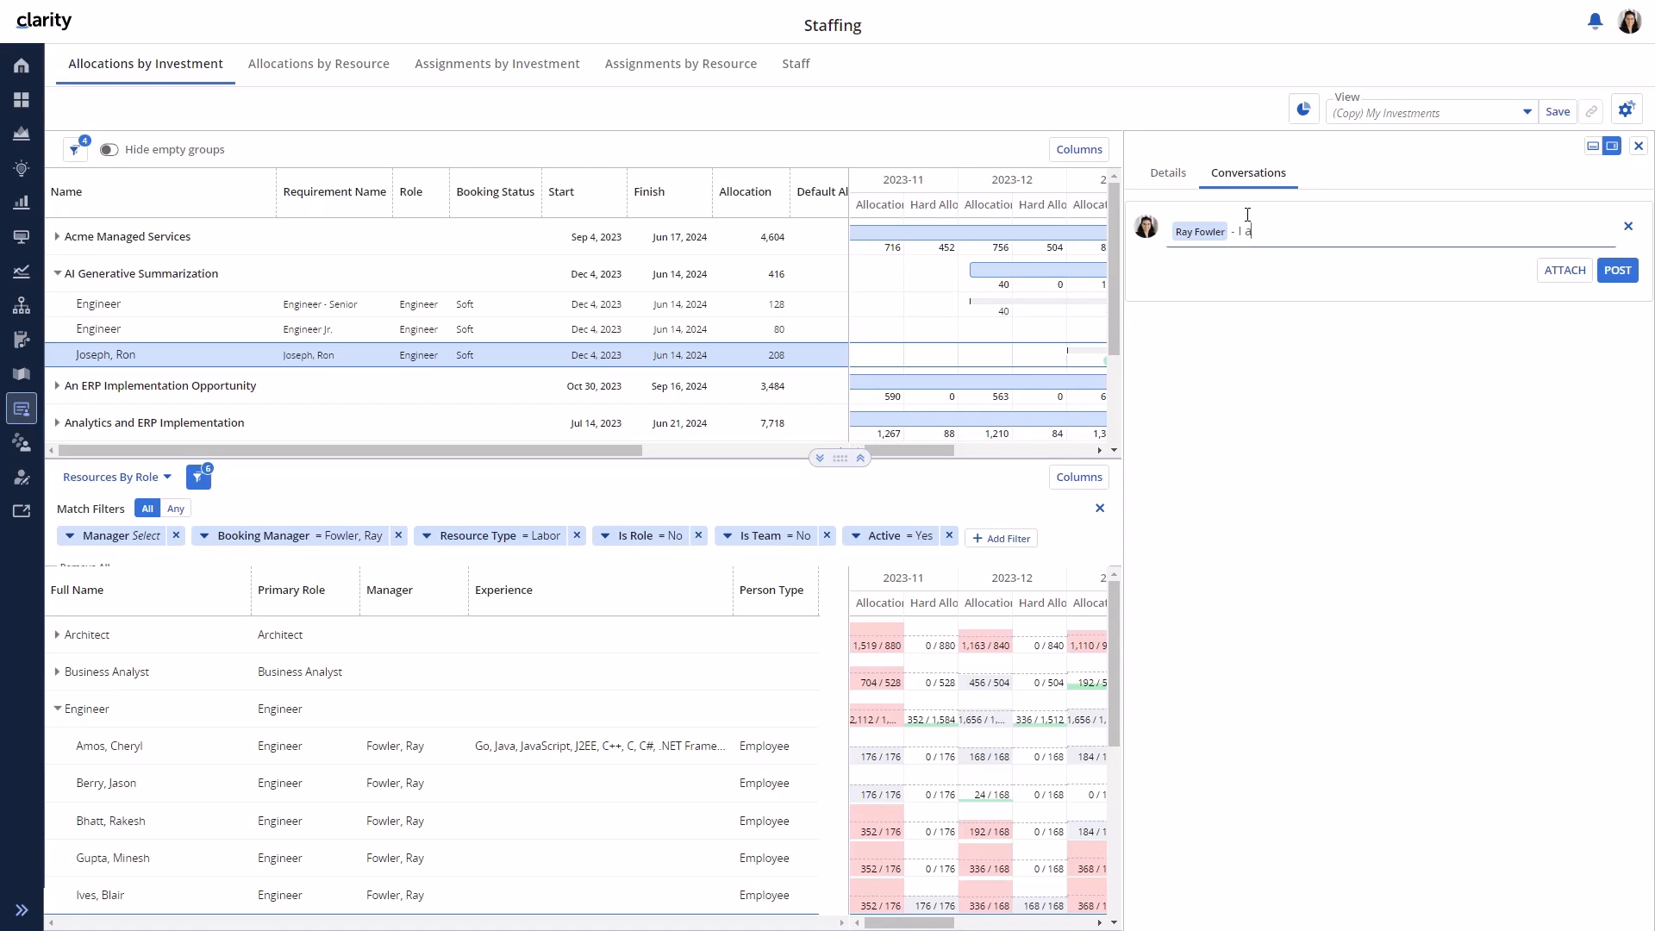
{"action": "type", "text": "k as we discussed. Please review and set the Booking Status to Hard"}
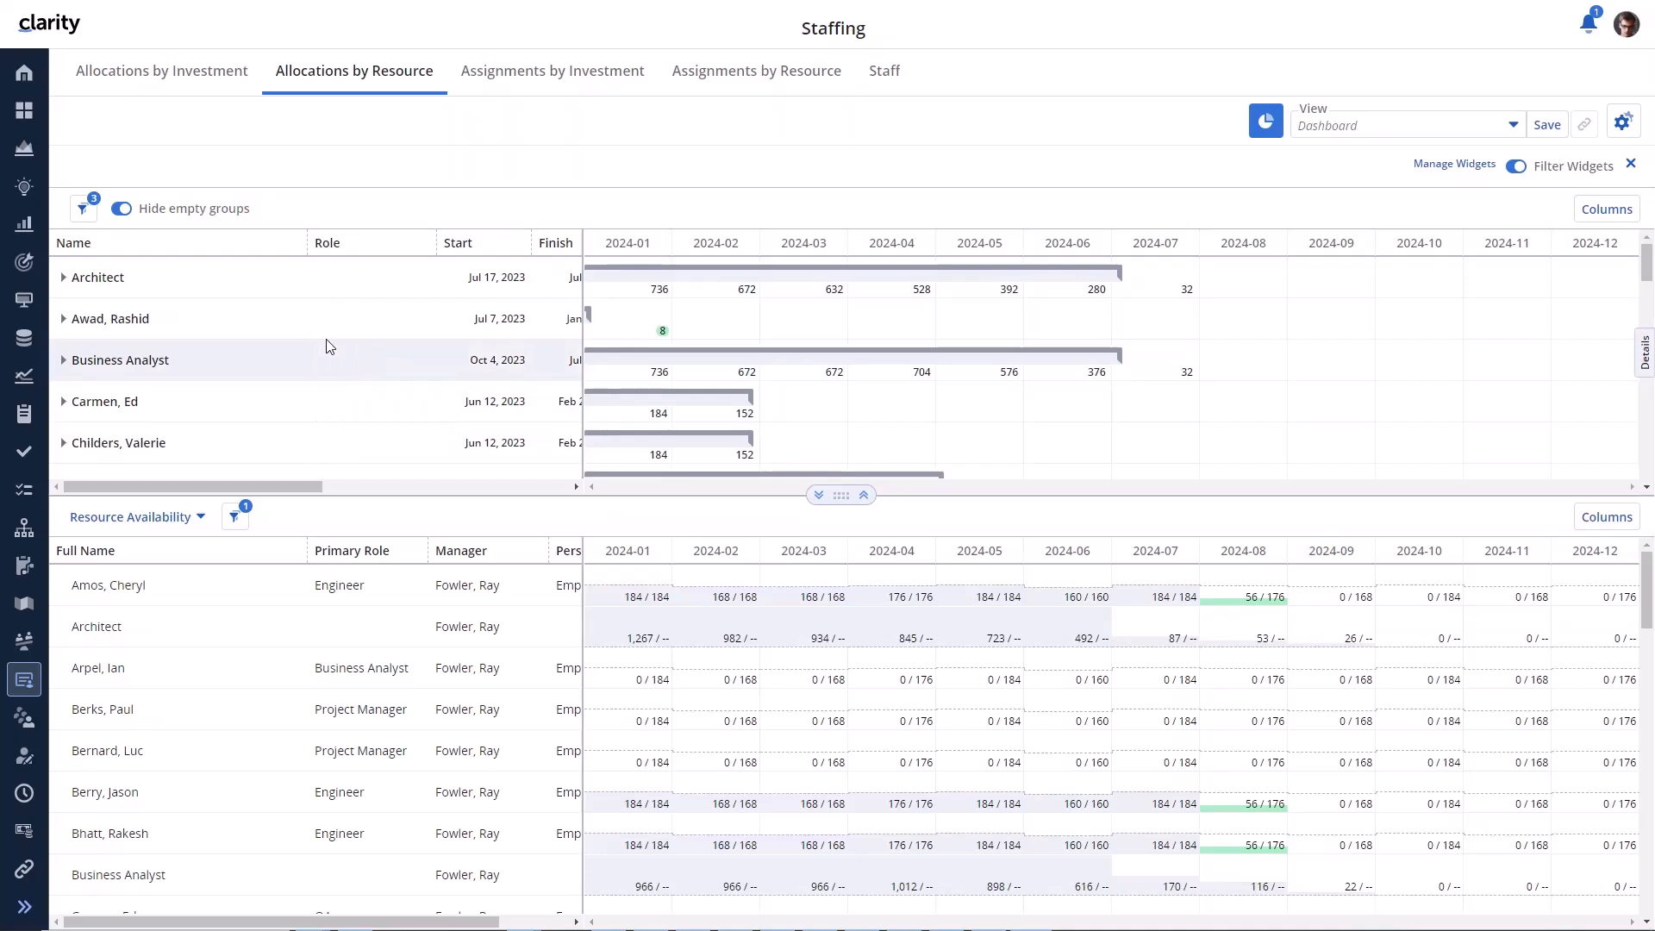
- Filter Allocations by Resource to Is Role (Resource) = Yes and expand the Architect role's investments
{"action": "left_click", "coordinate": [90, 214]}
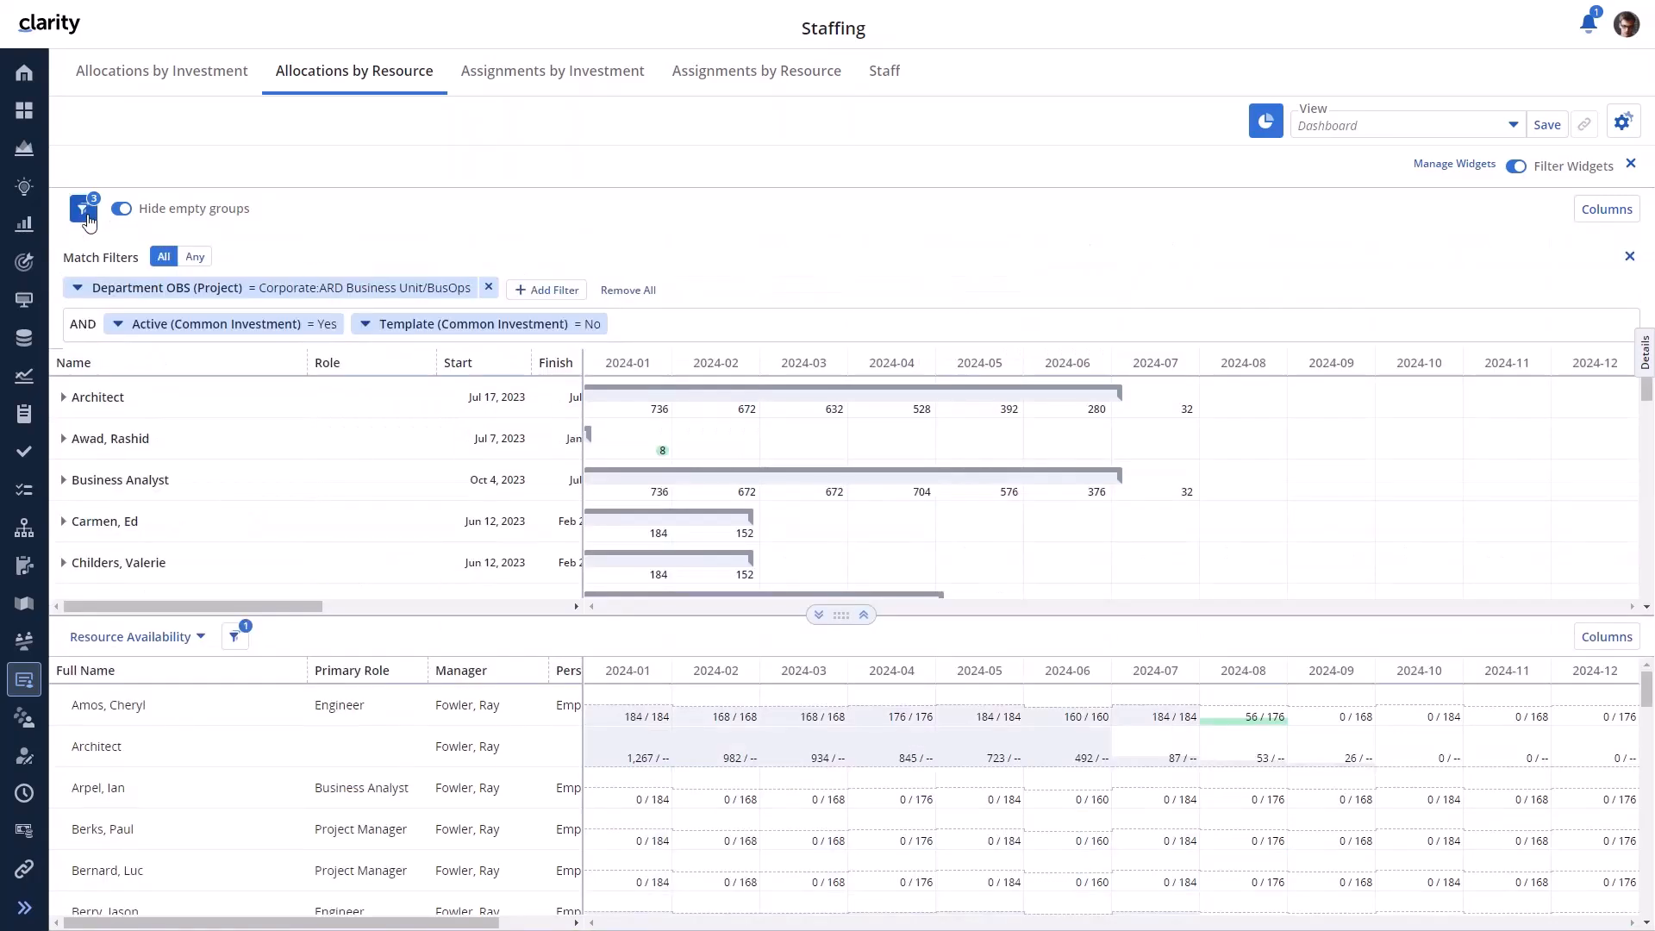
{"action": "left_click", "coordinate": [568, 290]}
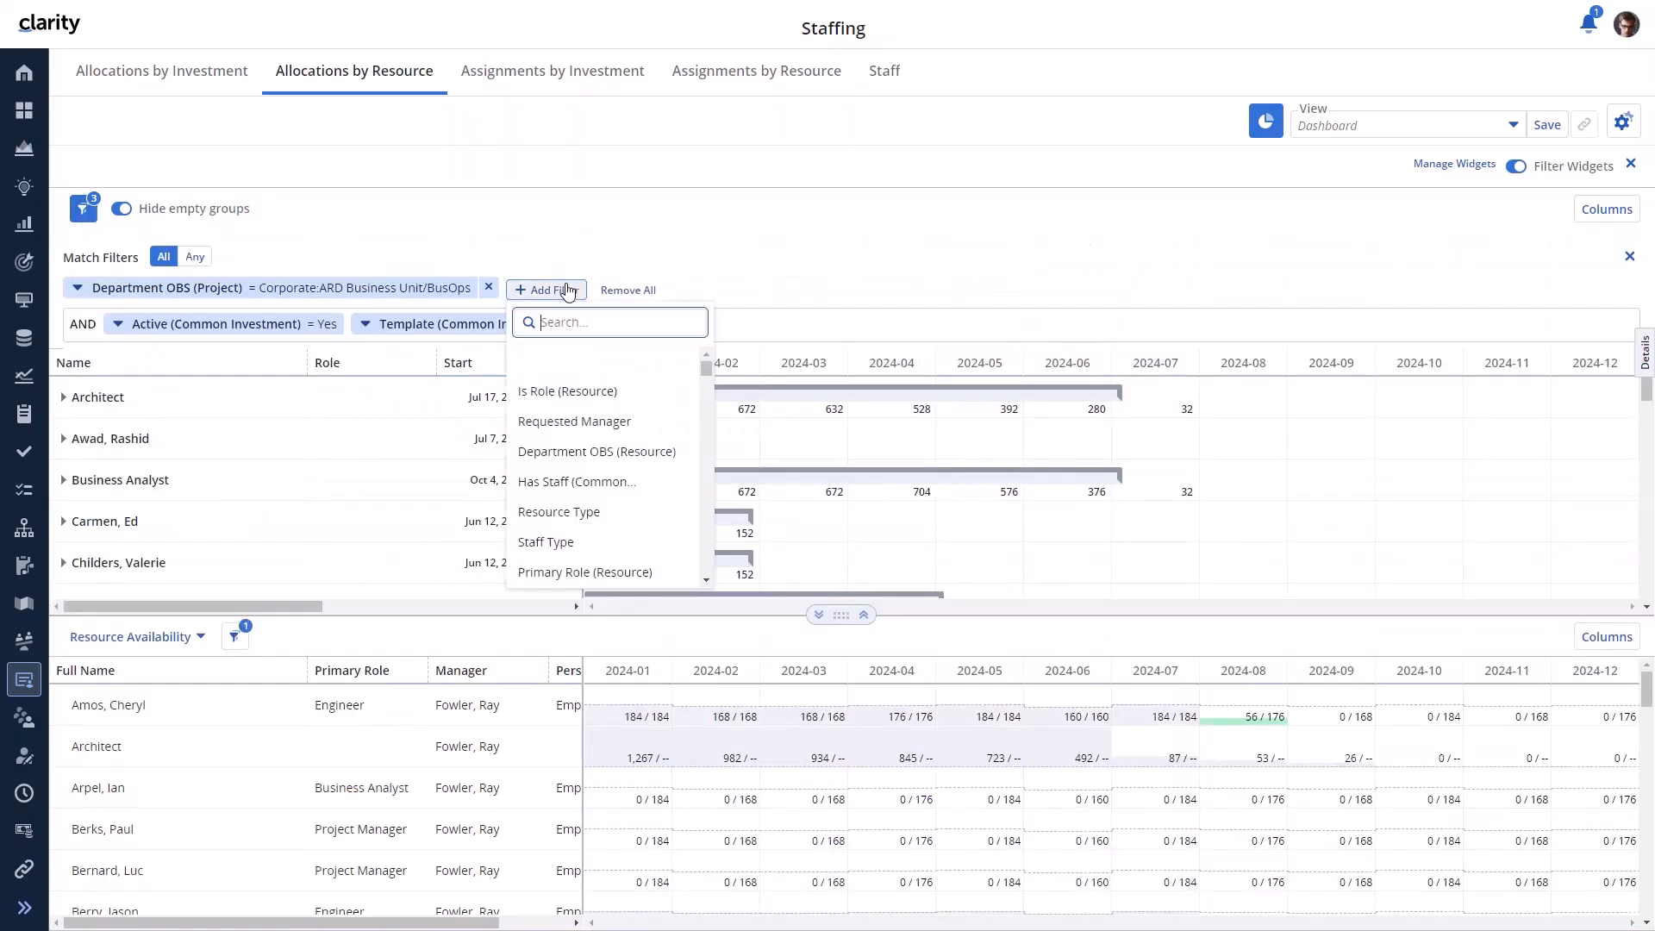
{"action": "type", "text": "IS R"}
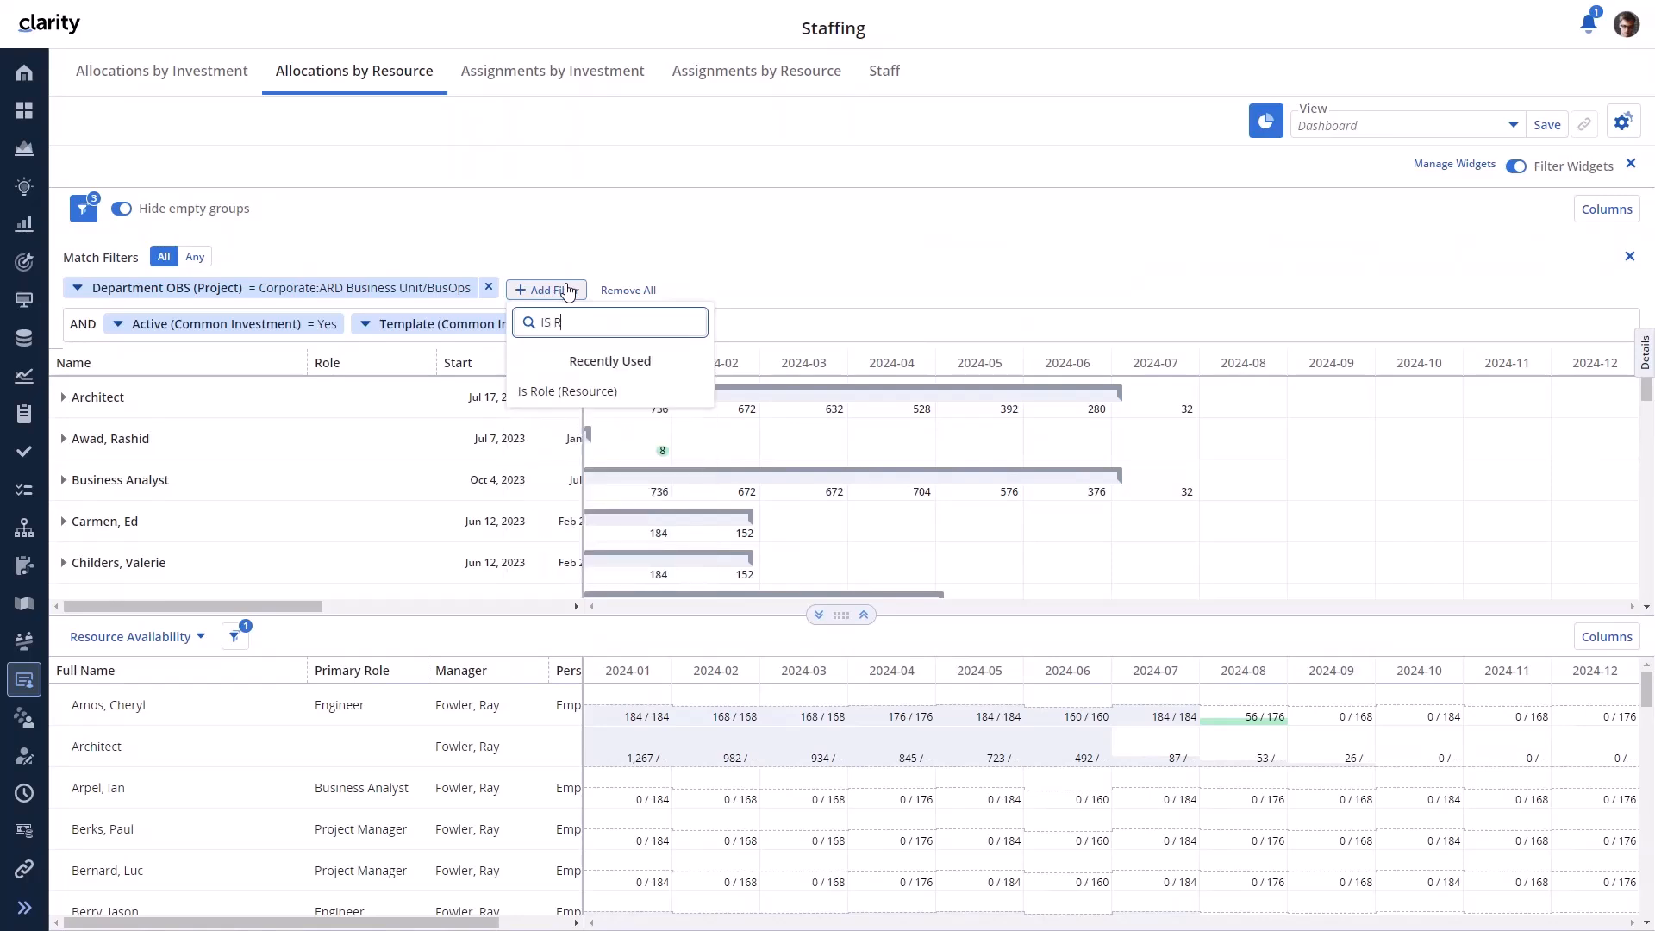
{"action": "left_click", "coordinate": [576, 395]}
{"action": "left_click", "coordinate": [570, 426]}
{"action": "left_click", "coordinate": [827, 312]}
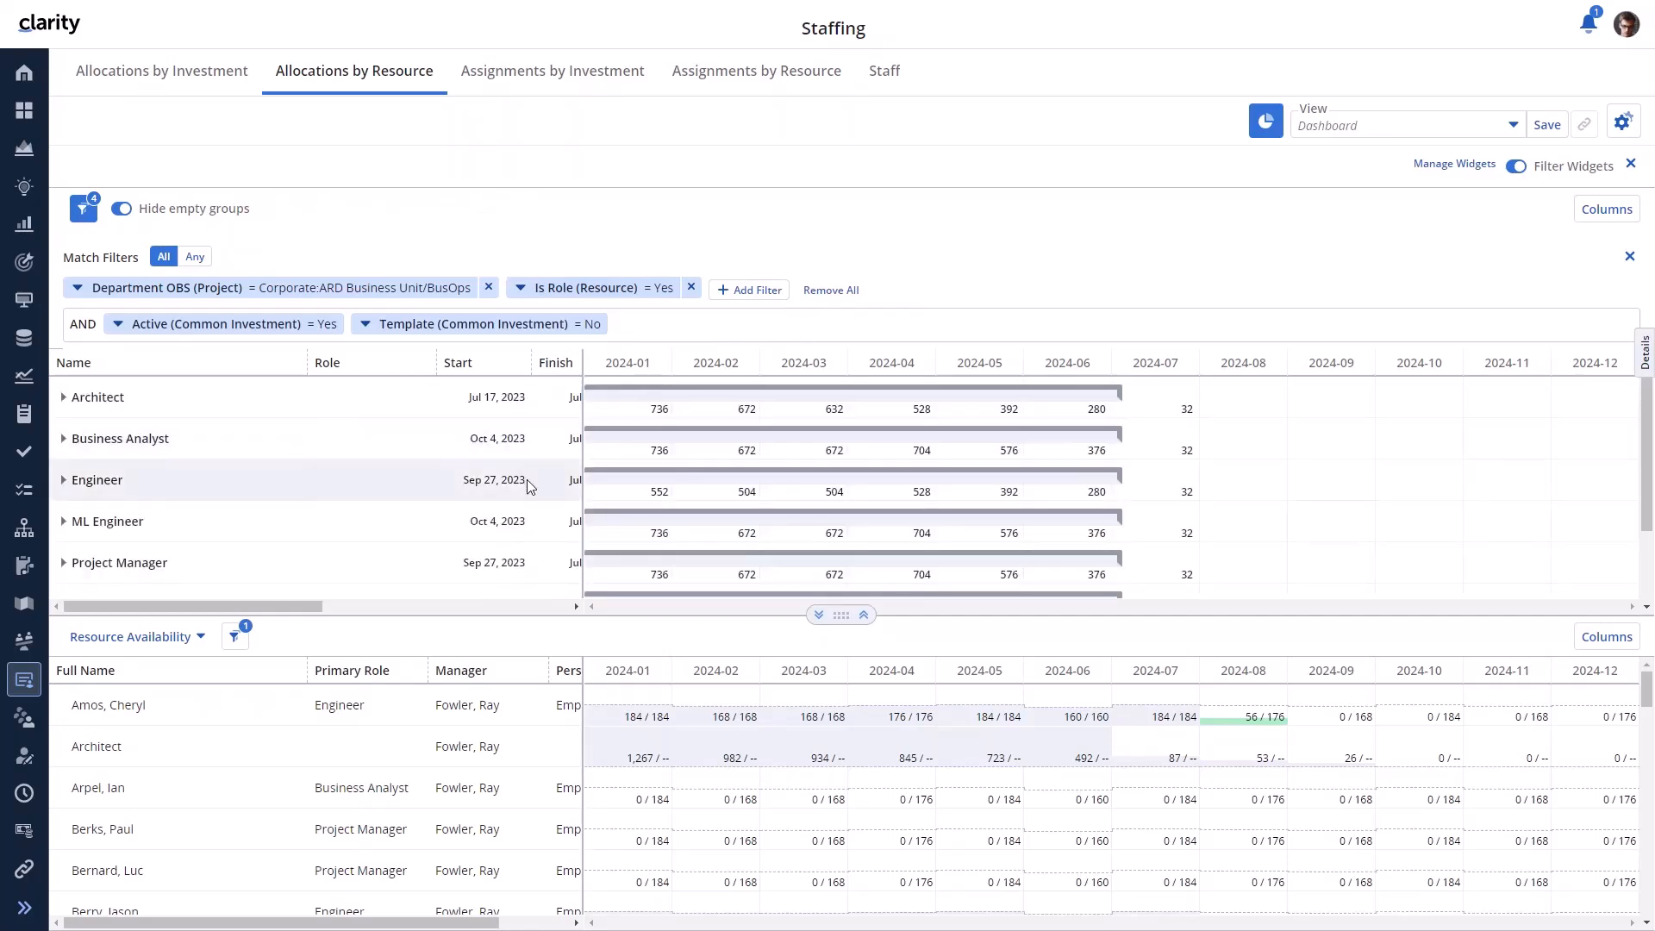
{"action": "left_click", "coordinate": [63, 398]}
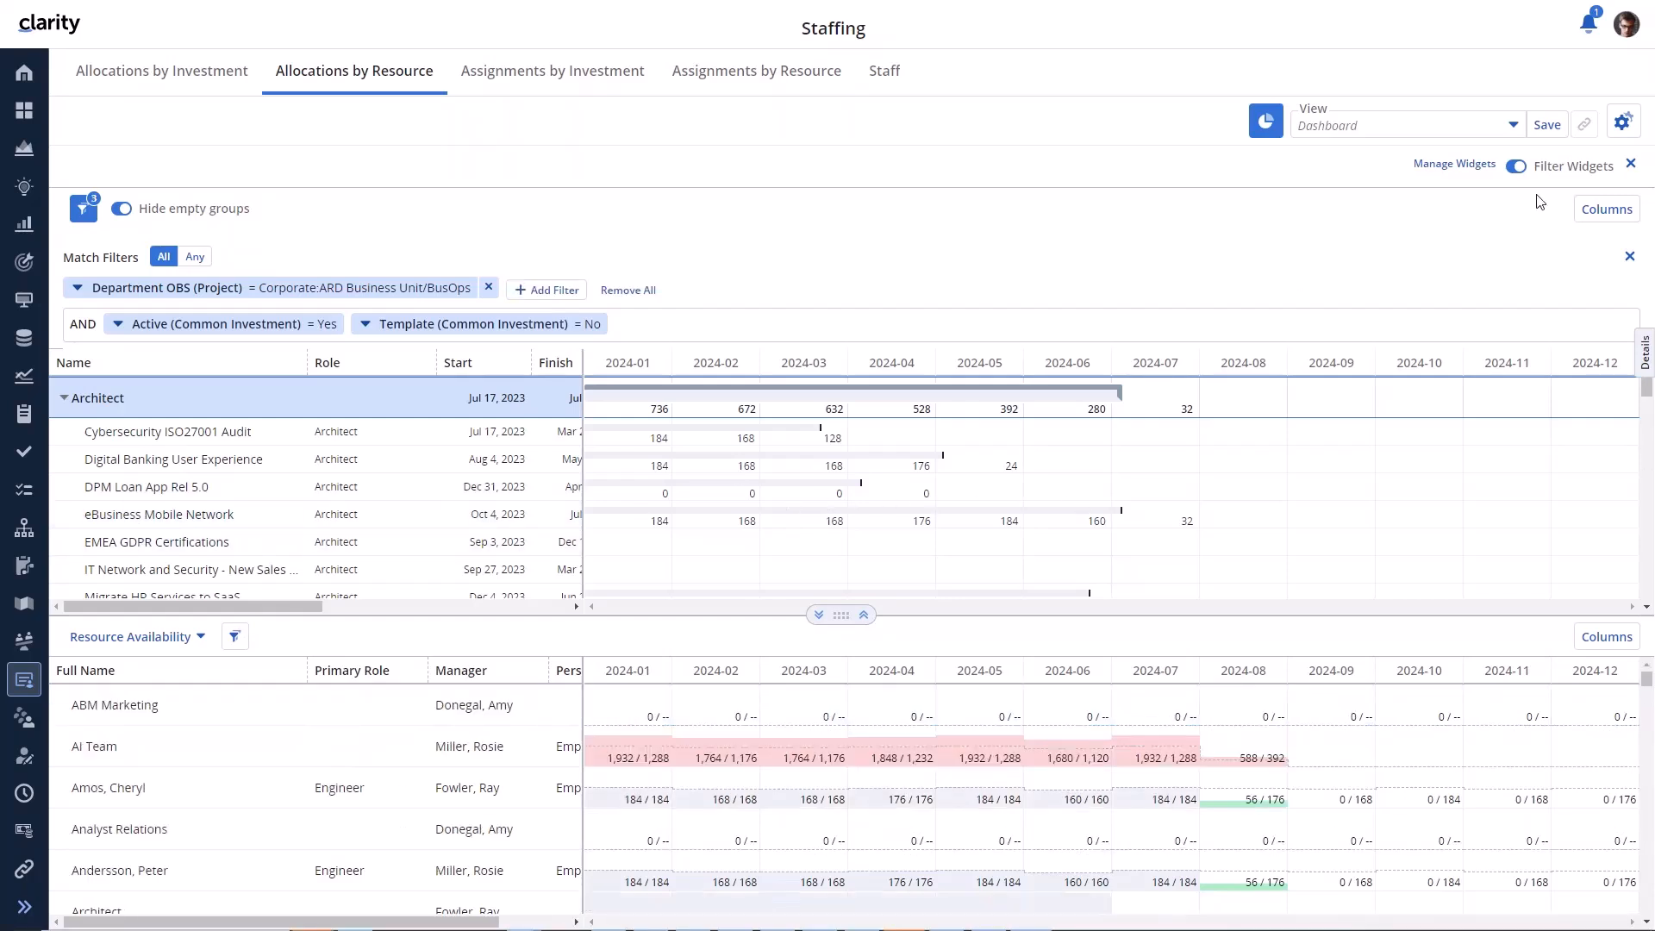
- Filter Allocations by Resource to the investment manager as Requested Manager
{"action": "left_click", "coordinate": [1616, 131]}
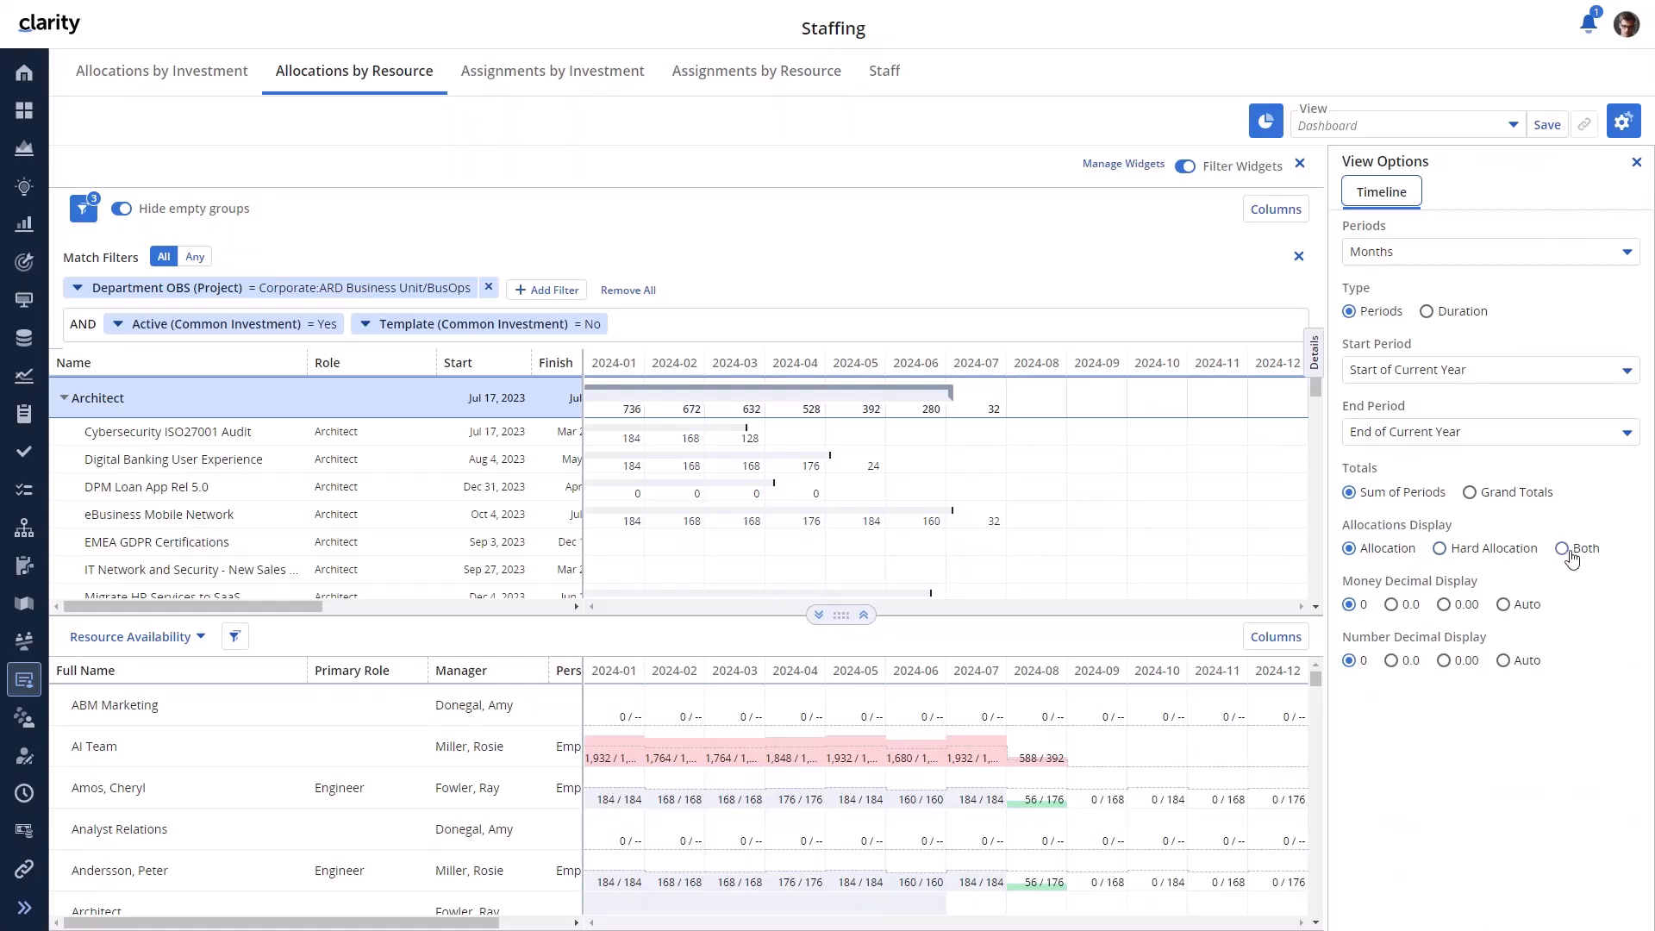
{"action": "left_click", "coordinate": [1638, 165]}
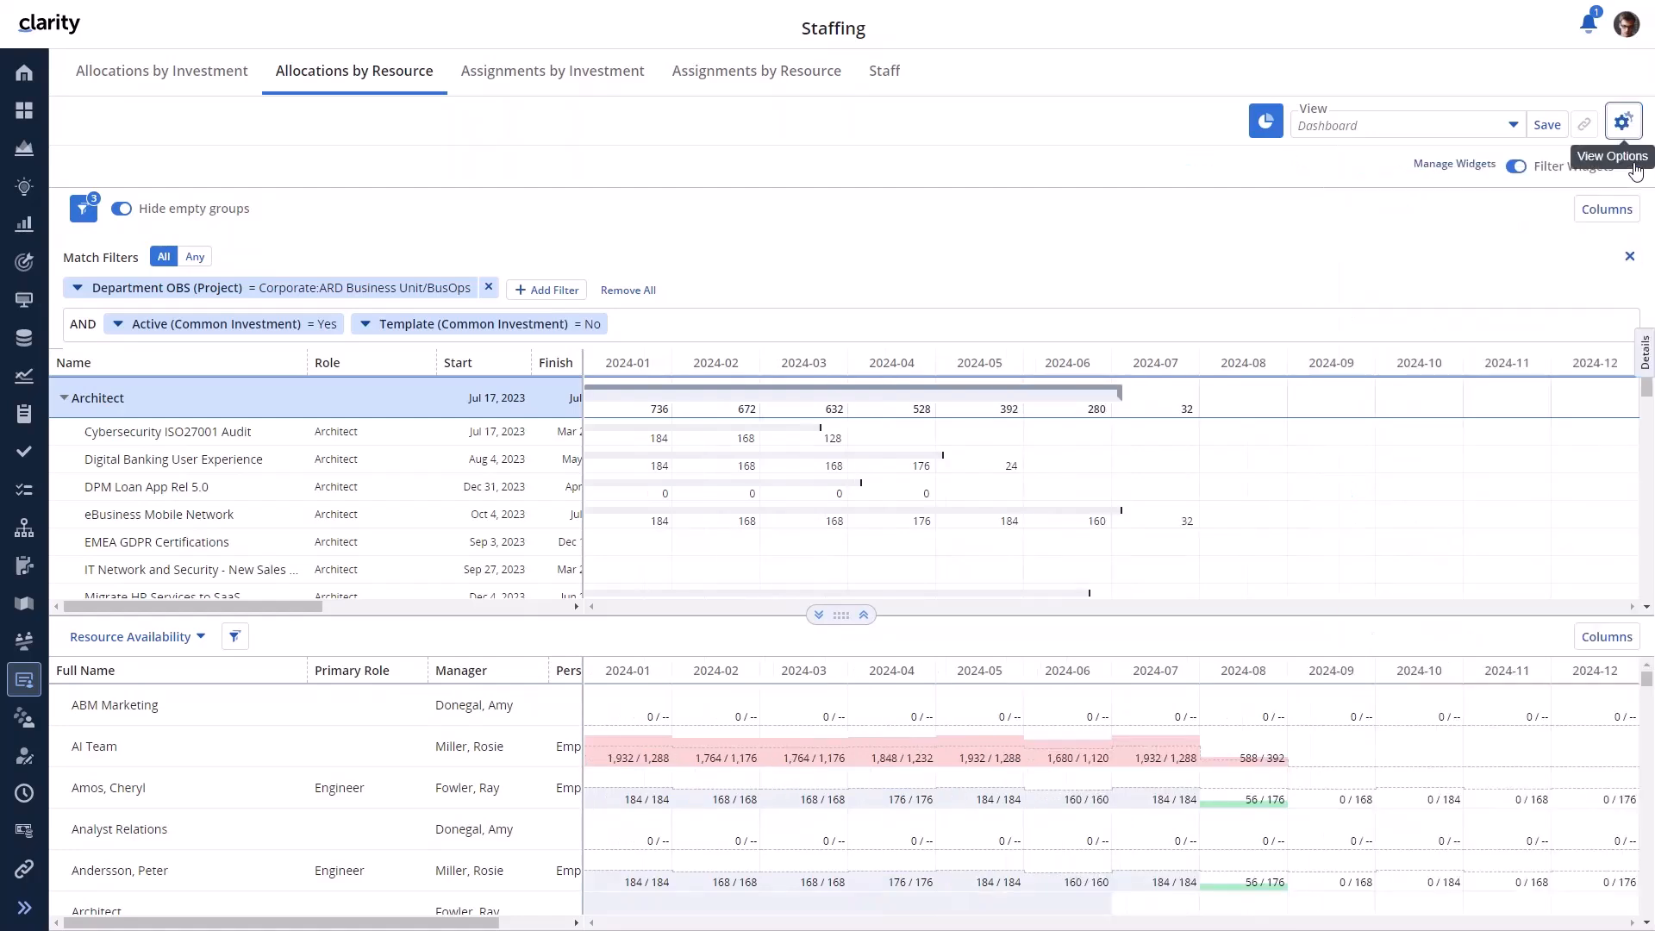
{"action": "left_click", "coordinate": [569, 290]}
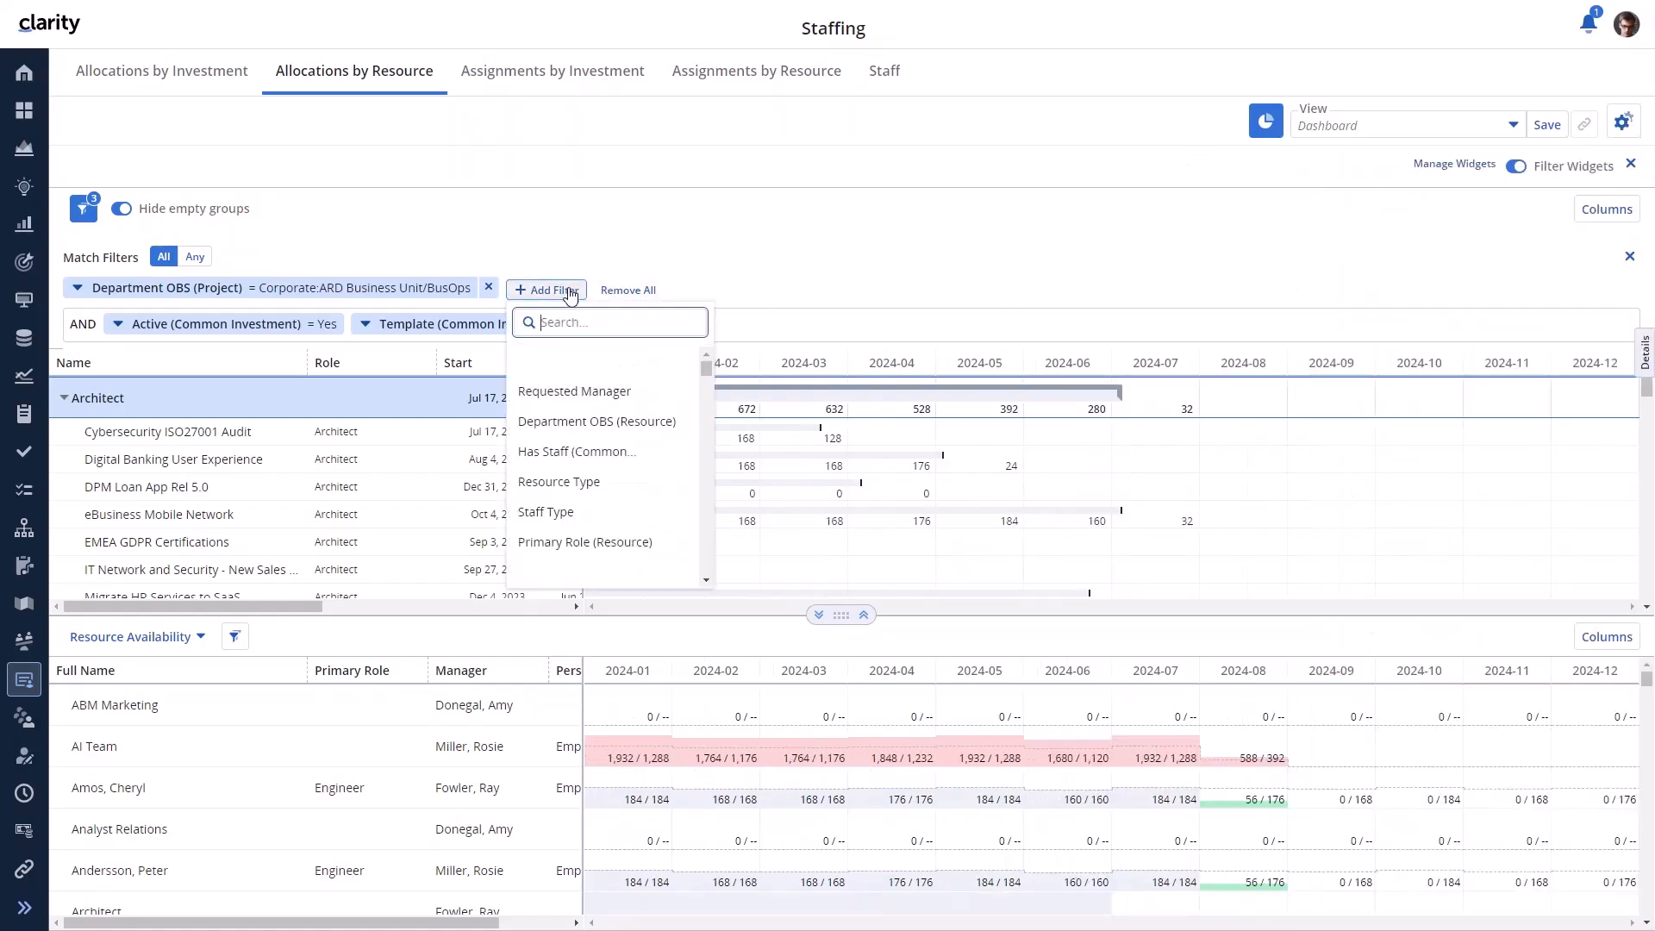
{"action": "left_click", "coordinate": [590, 390]}
{"action": "type", "text": "Ray"}
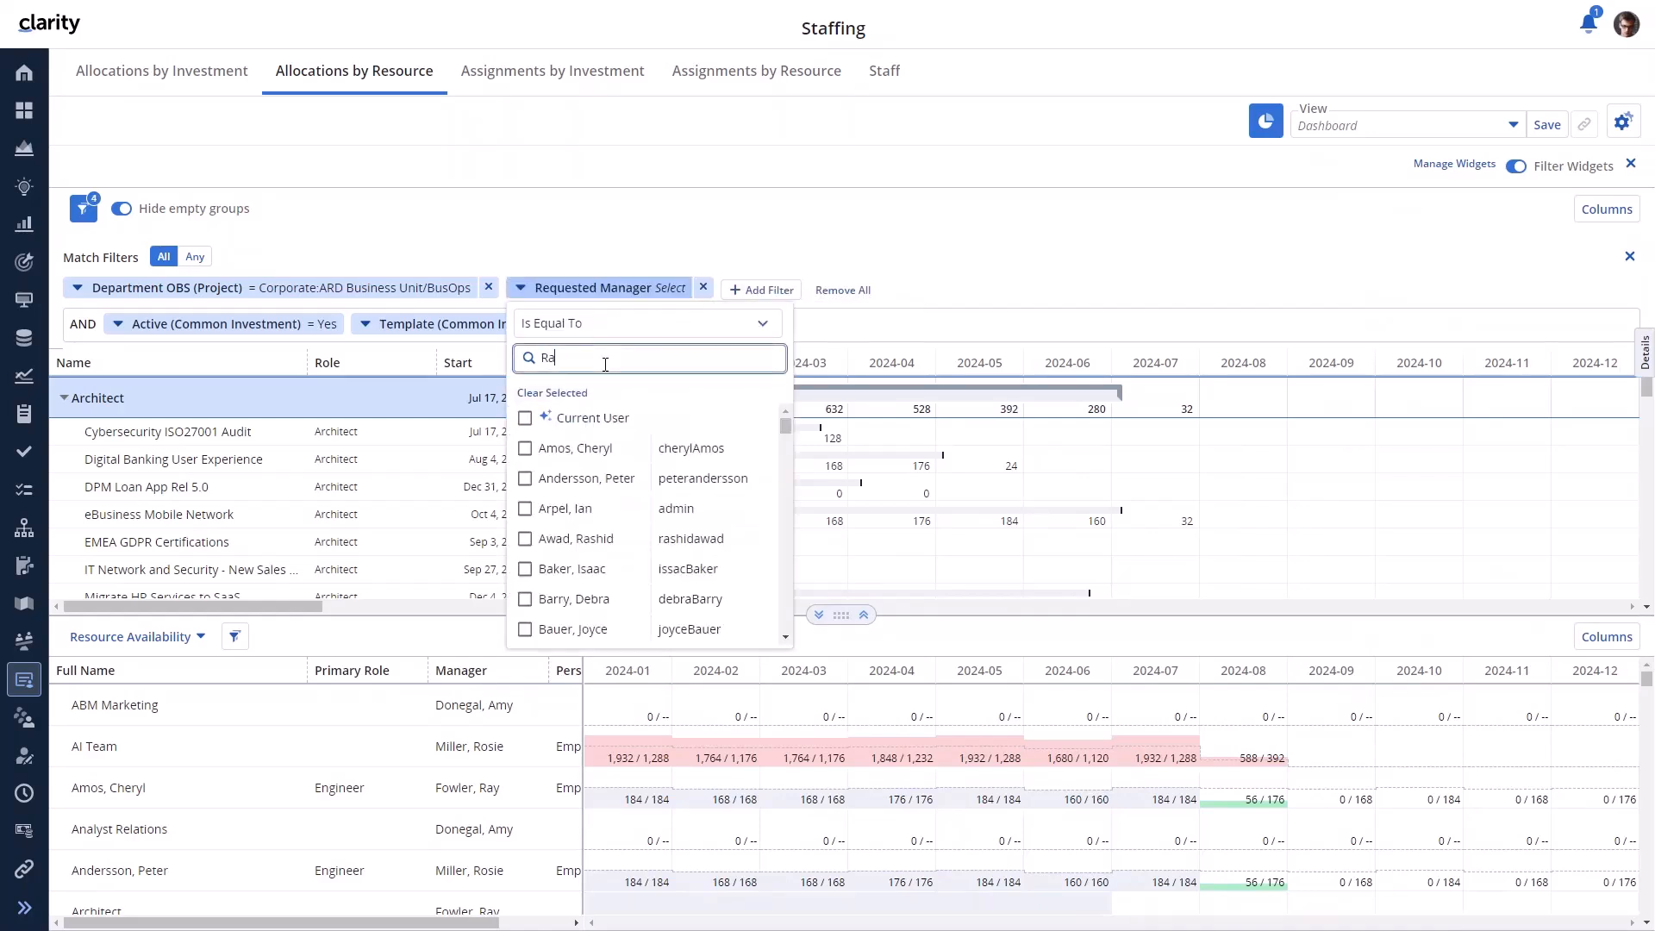
{"action": "left_click", "coordinate": [525, 418]}
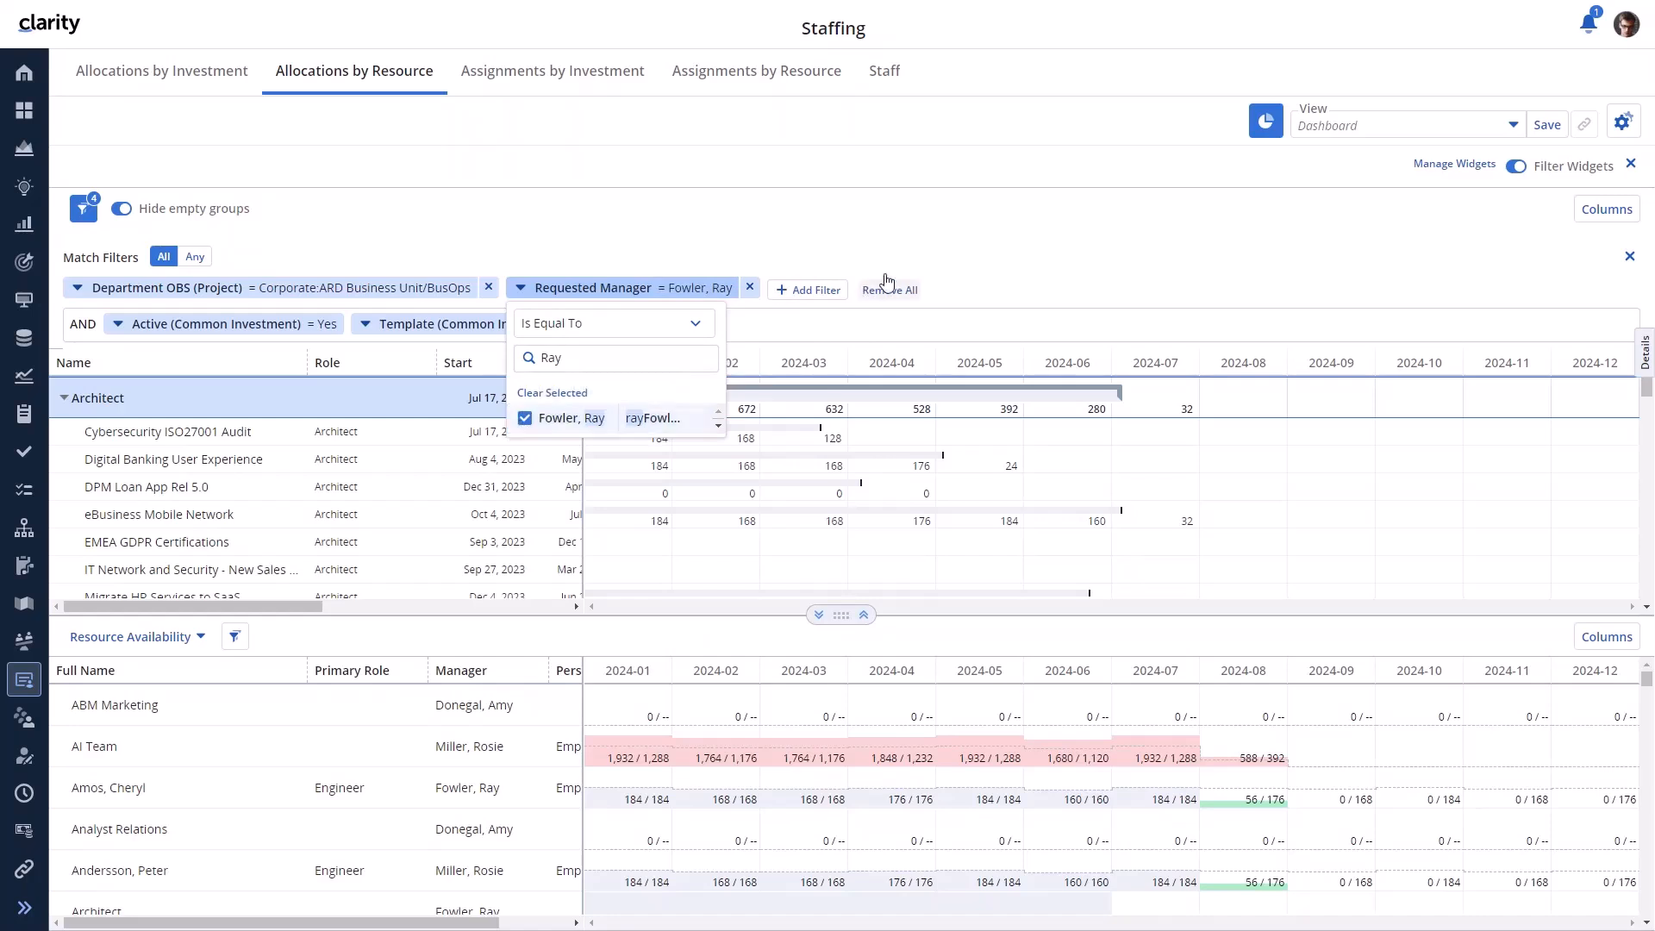
{"action": "left_click", "coordinate": [960, 233]}
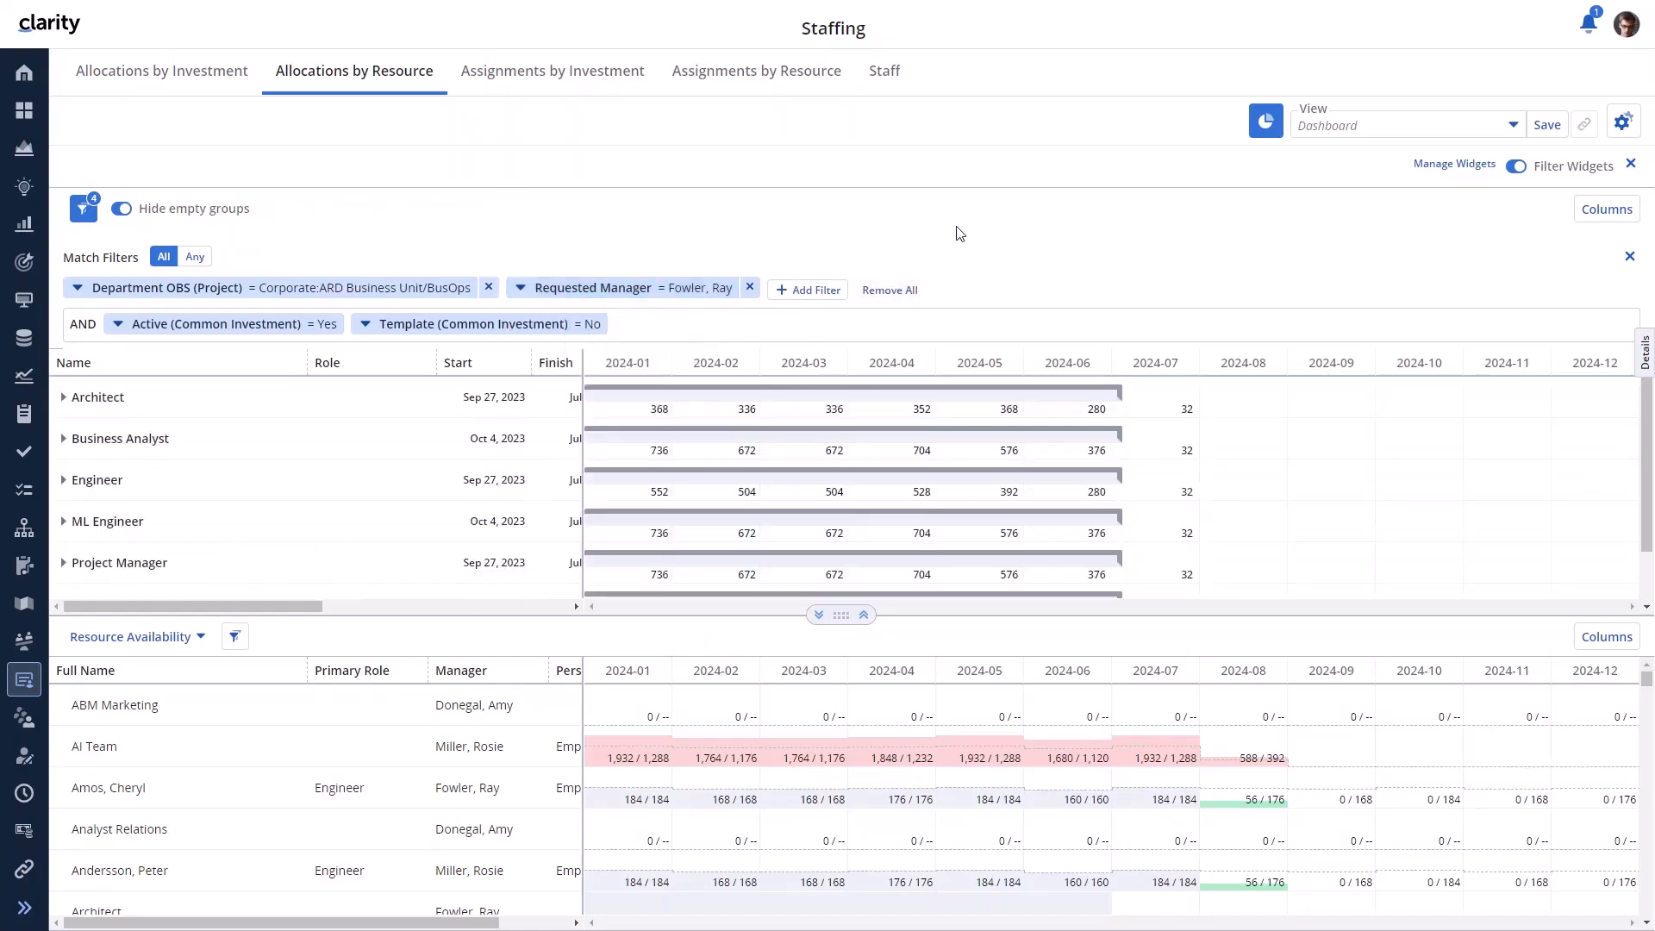
- Add a Manager filter for the investment manager to resource availability, narrowing it to 44 resources
{"action": "left_click", "coordinate": [862, 619]}
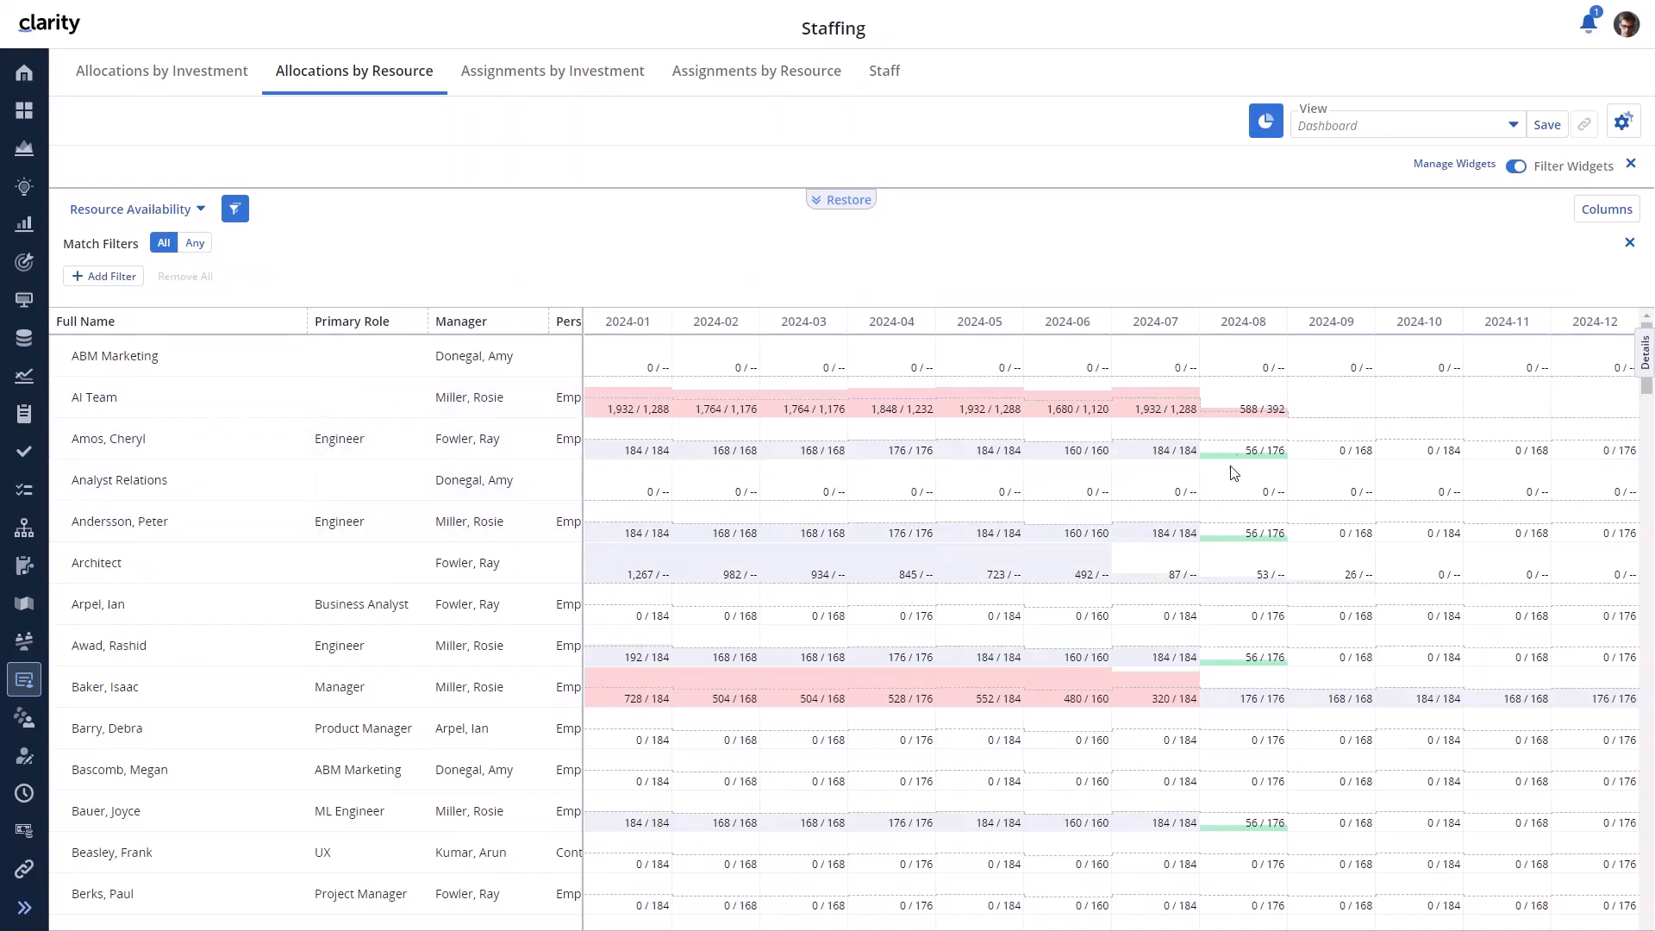
{"action": "left_click", "coordinate": [114, 279]}
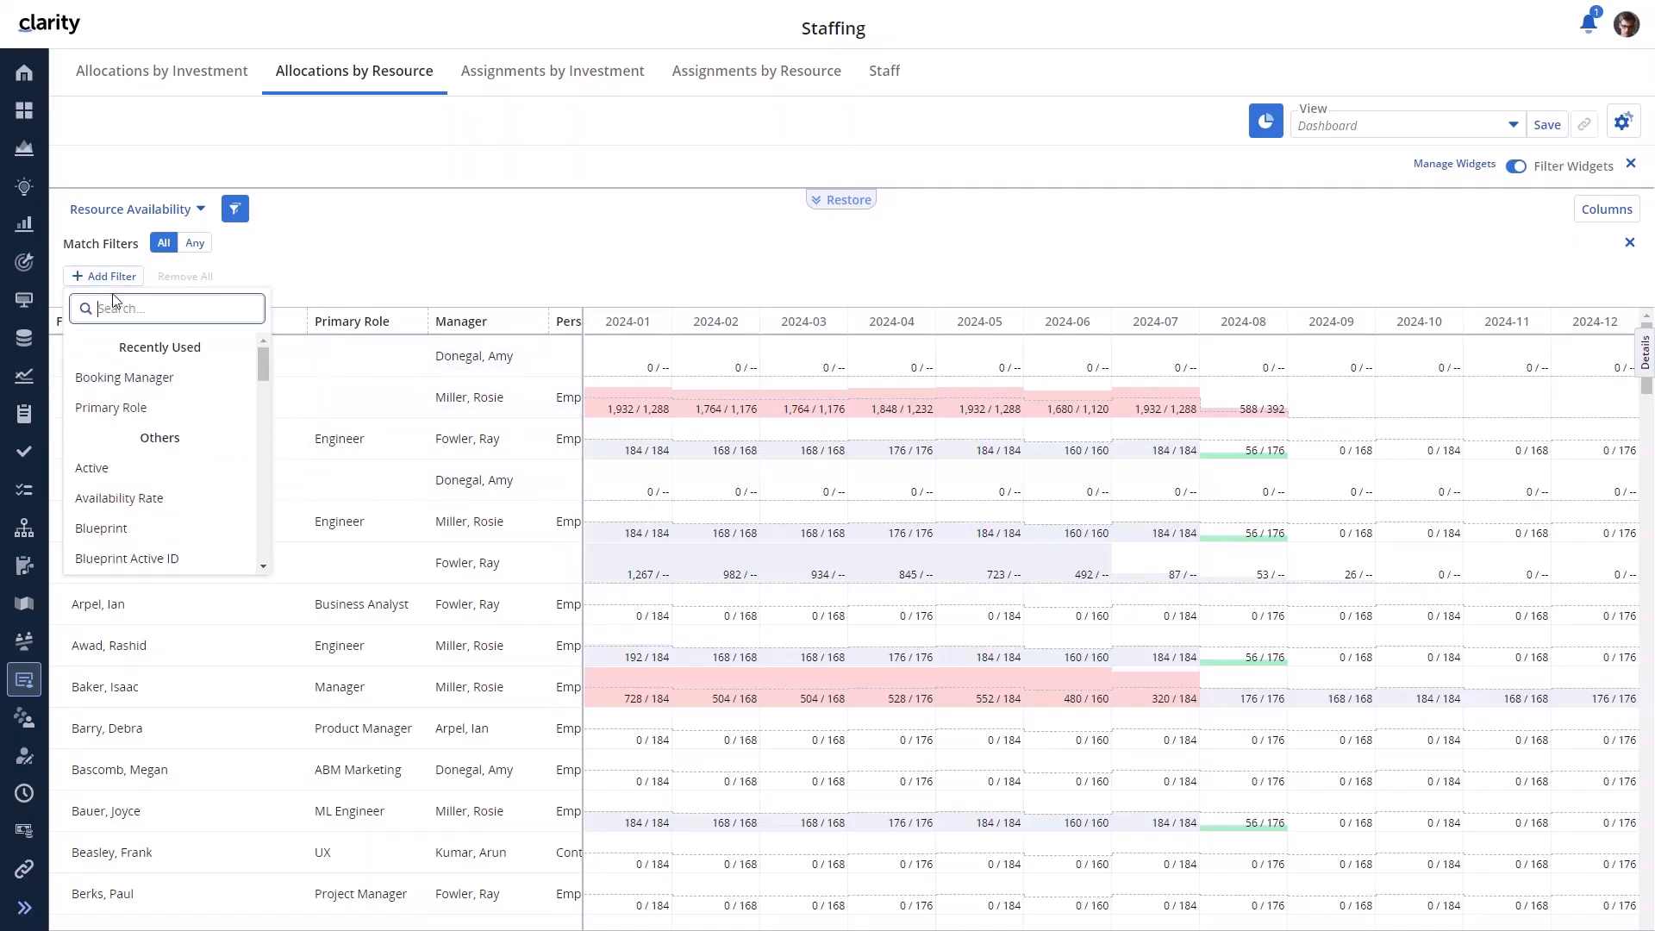
{"action": "type", "text": "Mana"}
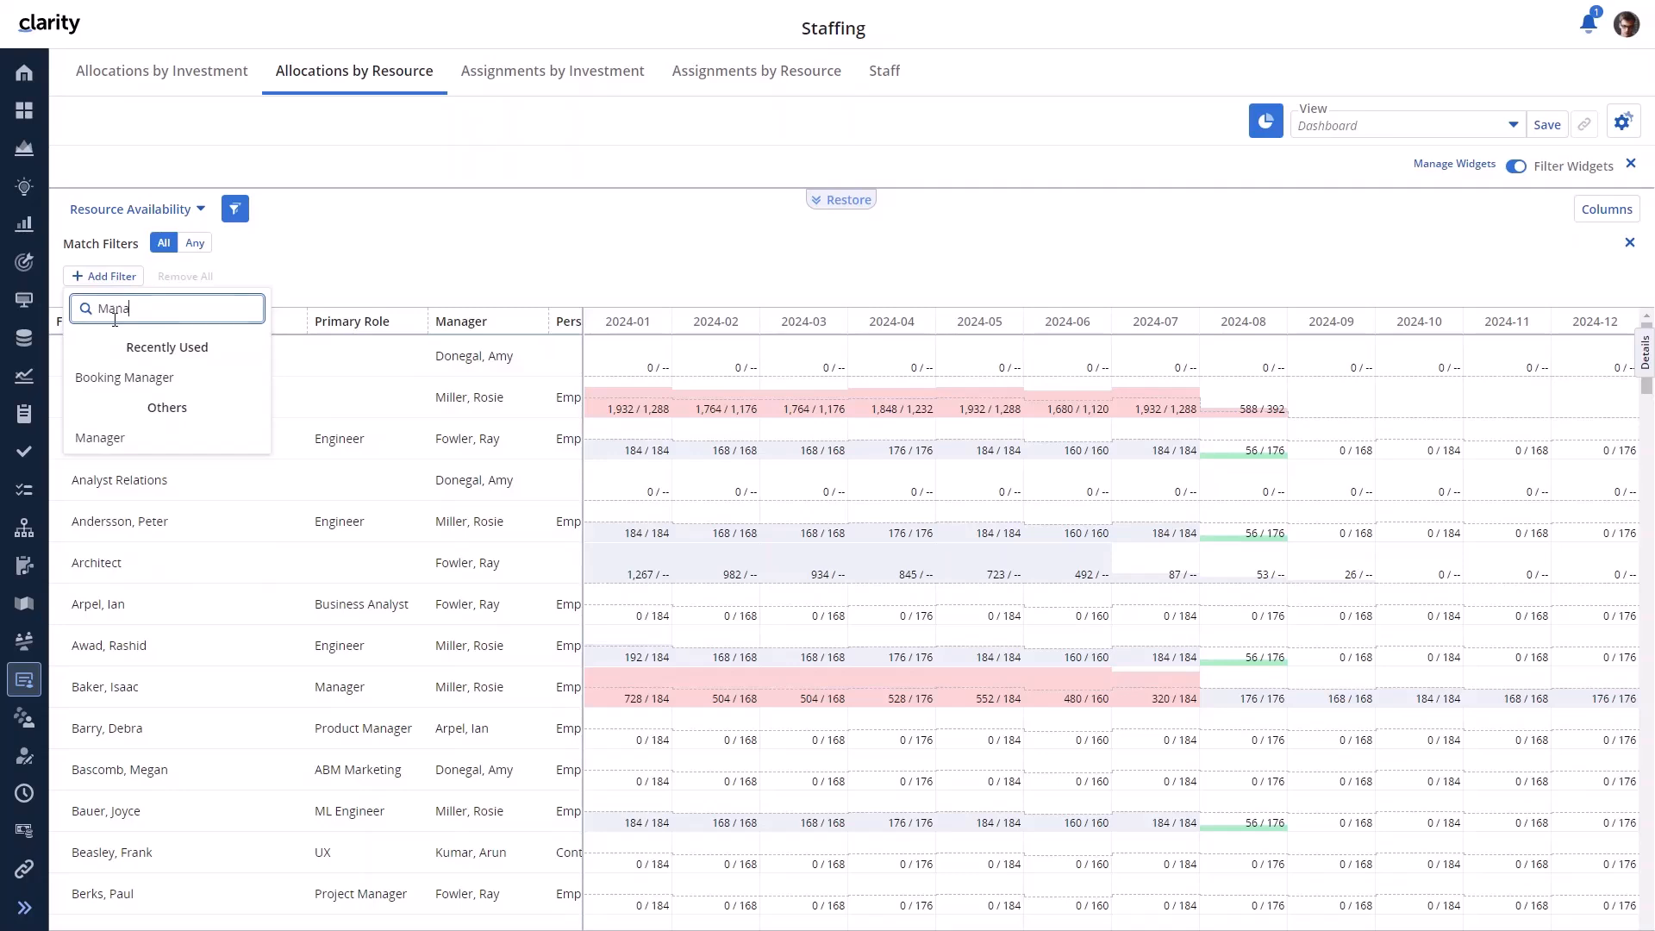
{"action": "left_click", "coordinate": [110, 440]}
{"action": "left_click", "coordinate": [122, 346]}
{"action": "type", "text": "Ray"}
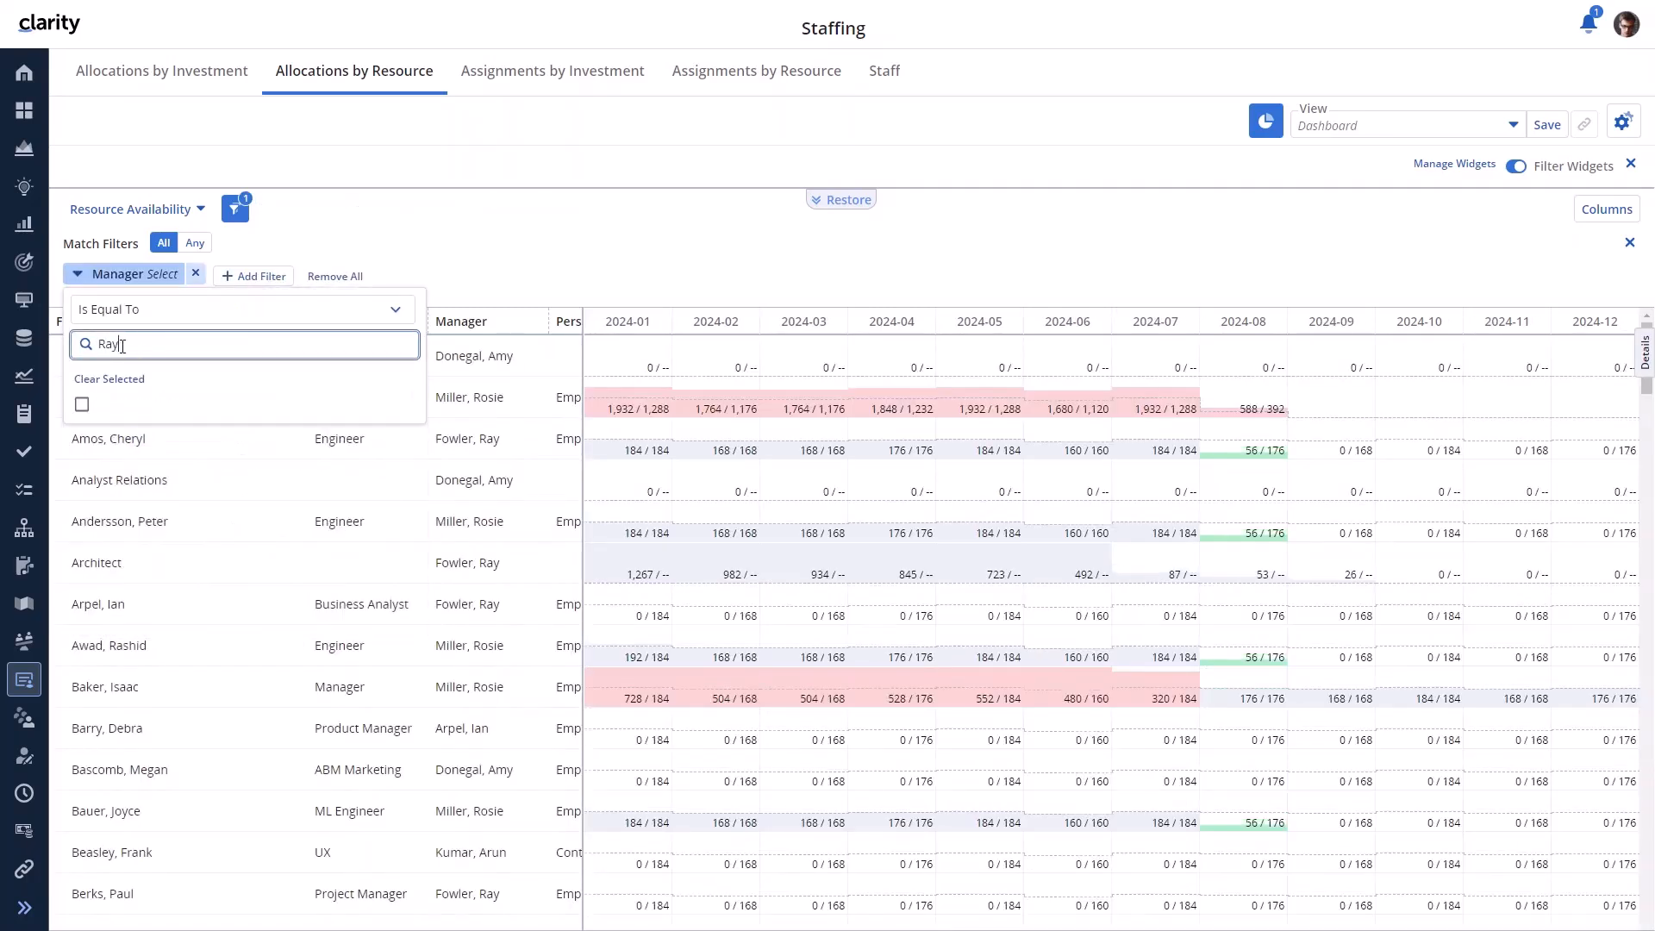
{"action": "left_click", "coordinate": [80, 404]}
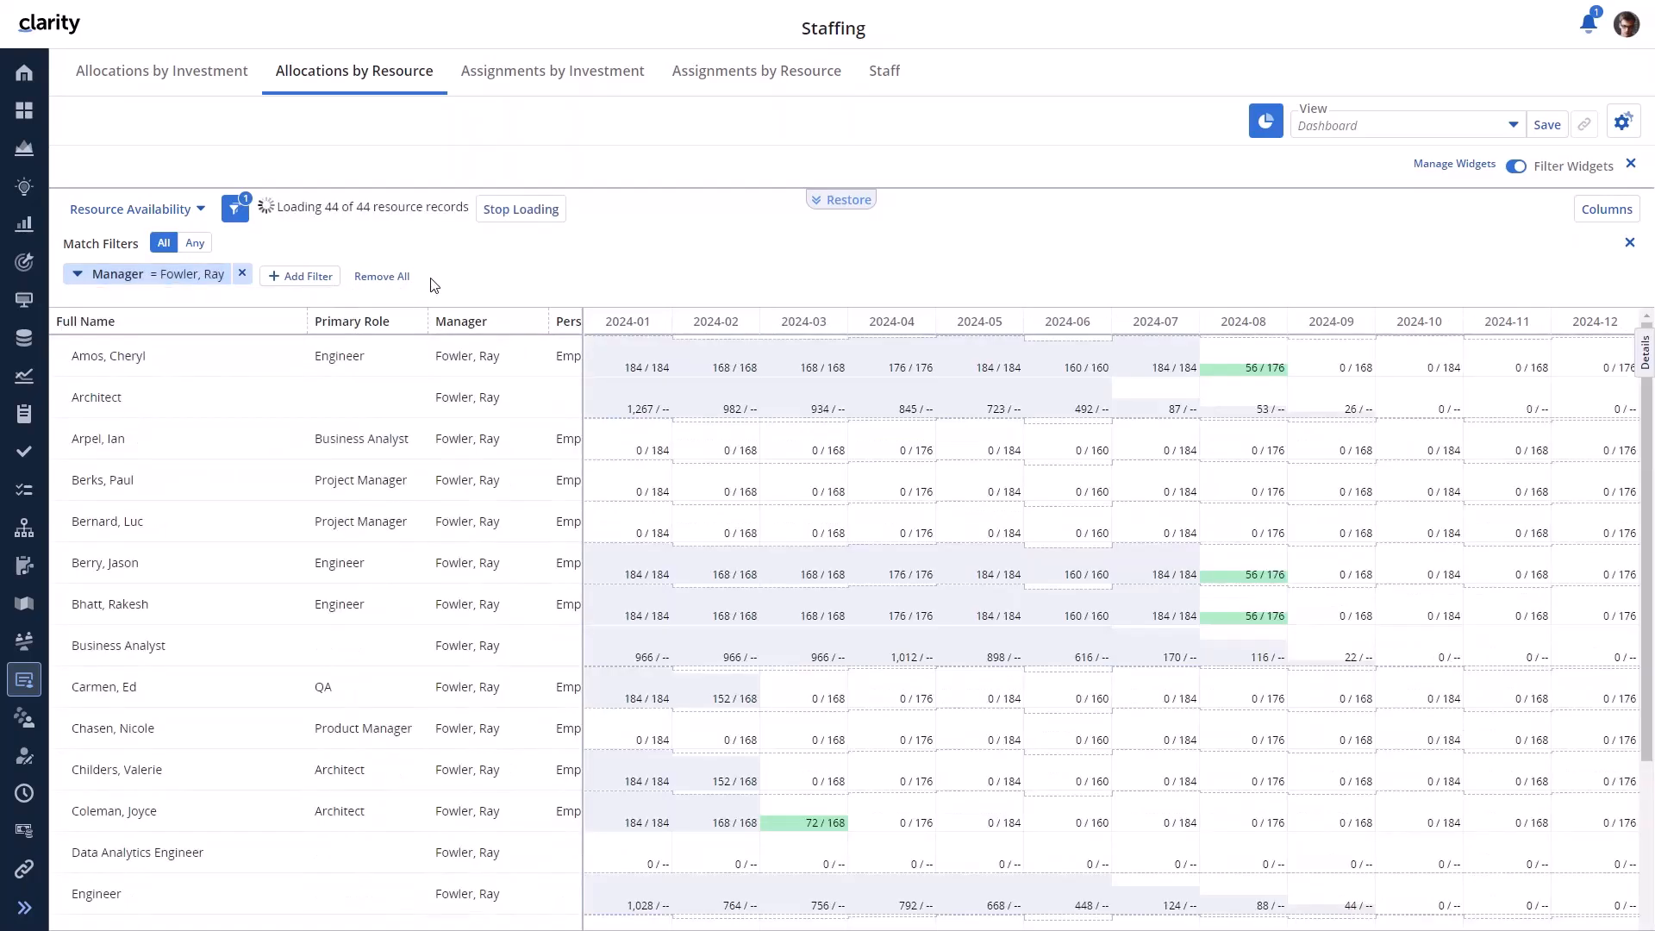
{"action": "left_click", "coordinate": [201, 215]}
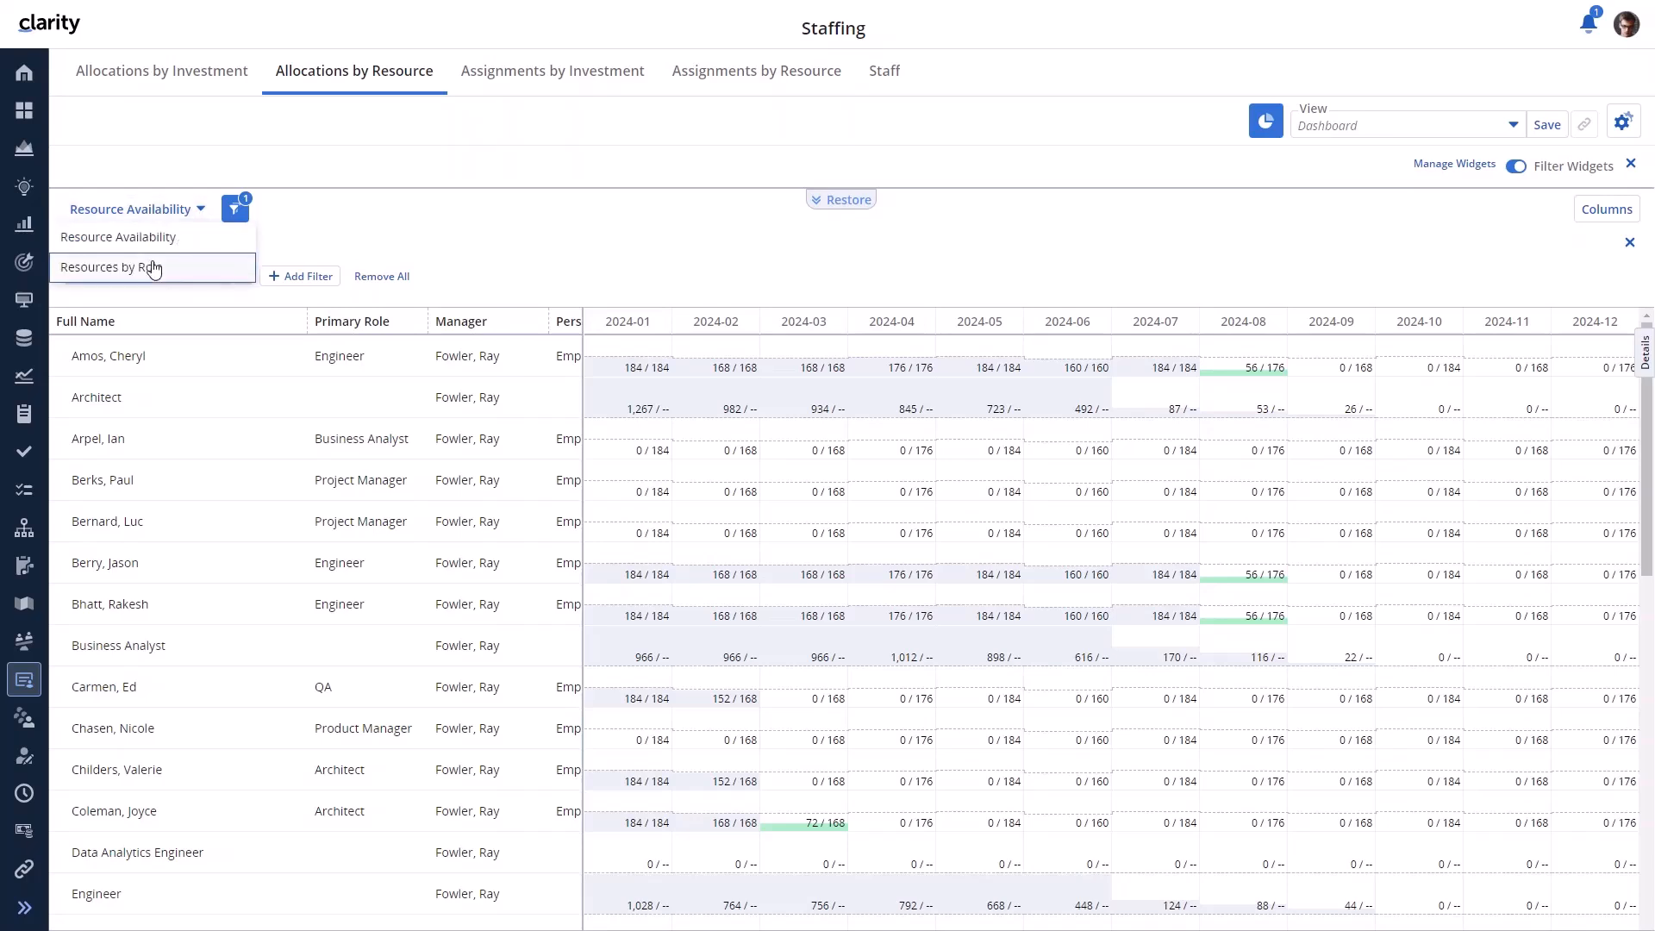
- Group resources by role and replace the eBusiness Mobile Network Engineer requirement with an available engineer
{"action": "left_click", "coordinate": [153, 269]}
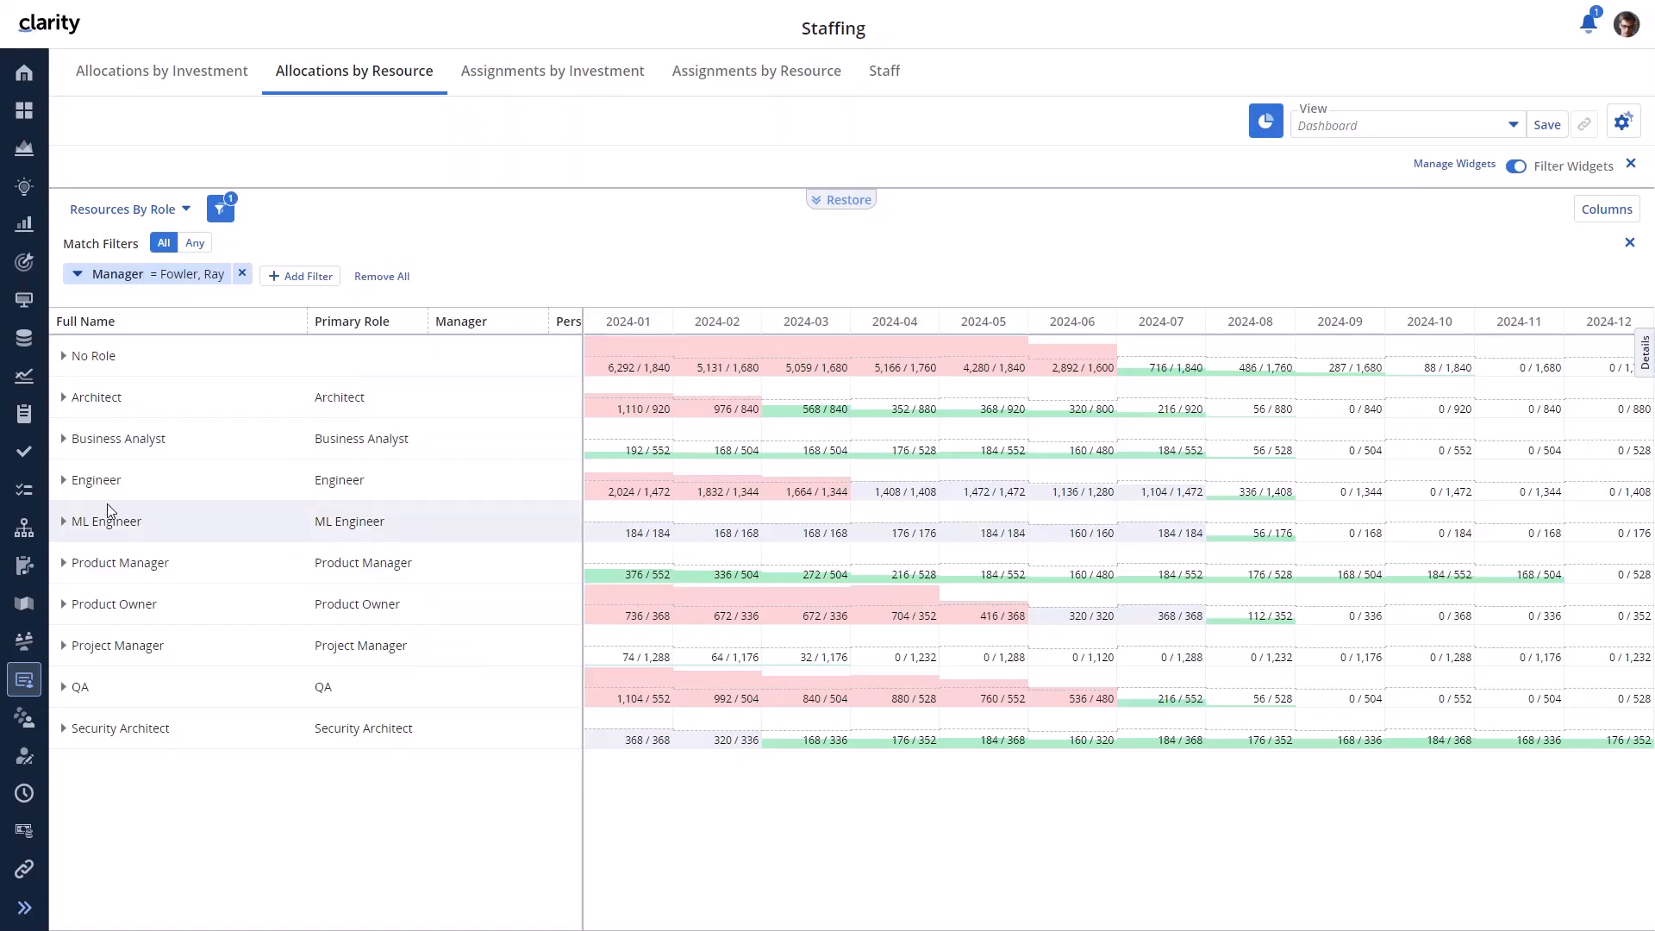
{"action": "left_click", "coordinate": [63, 481]}
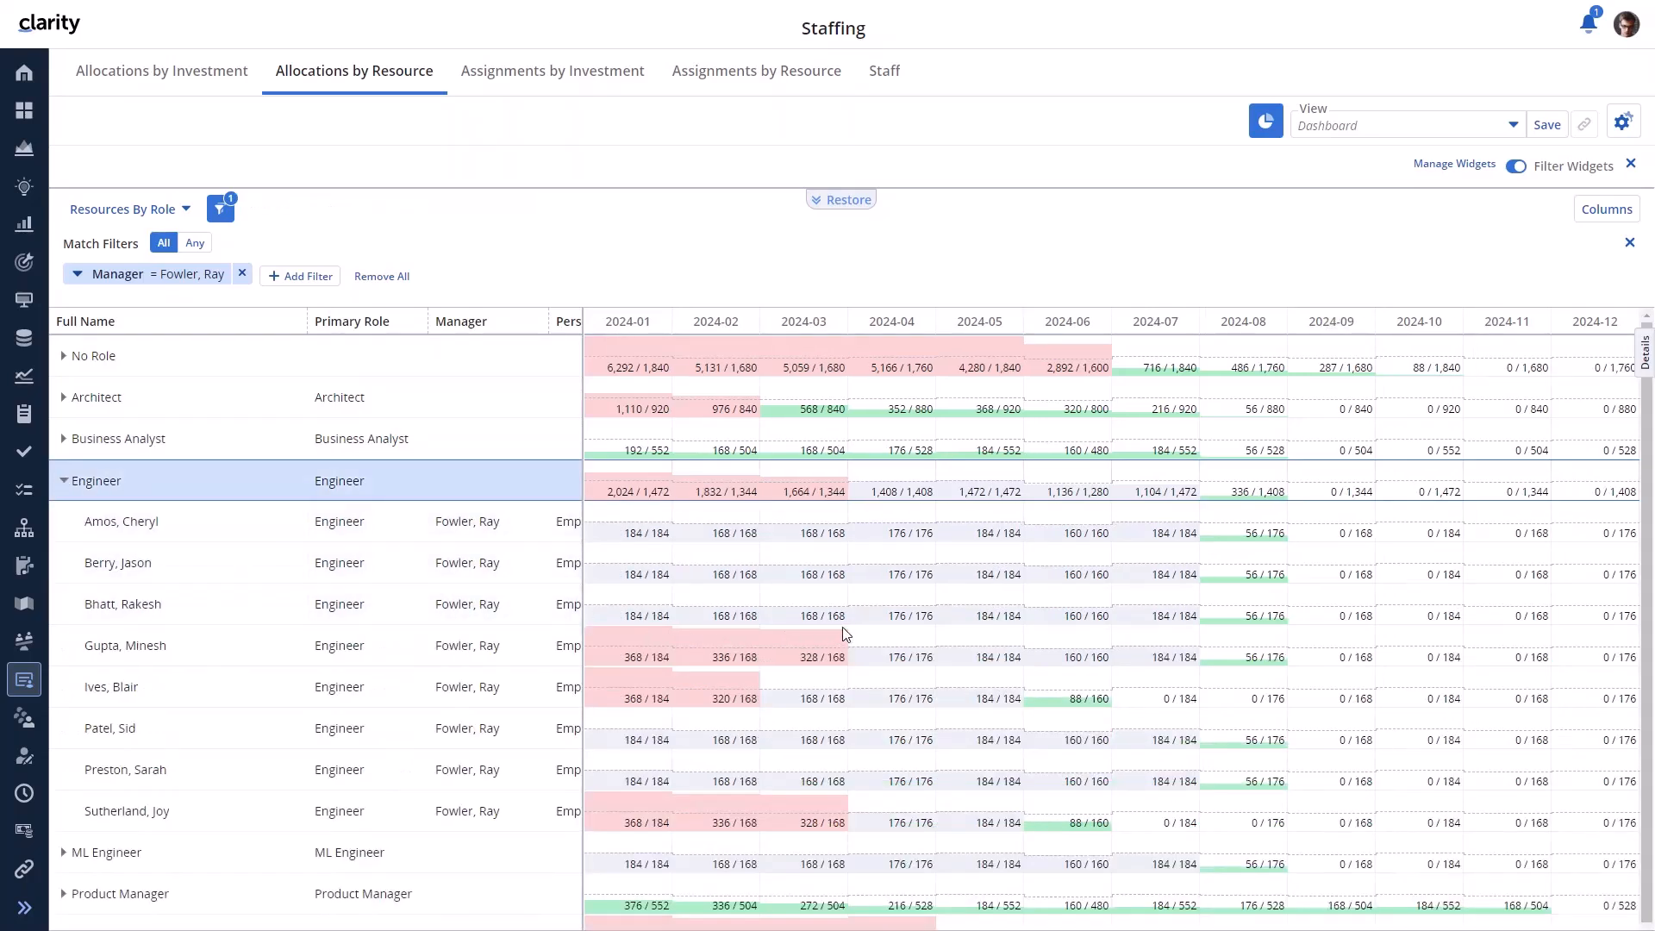
{"action": "left_click", "coordinate": [848, 200]}
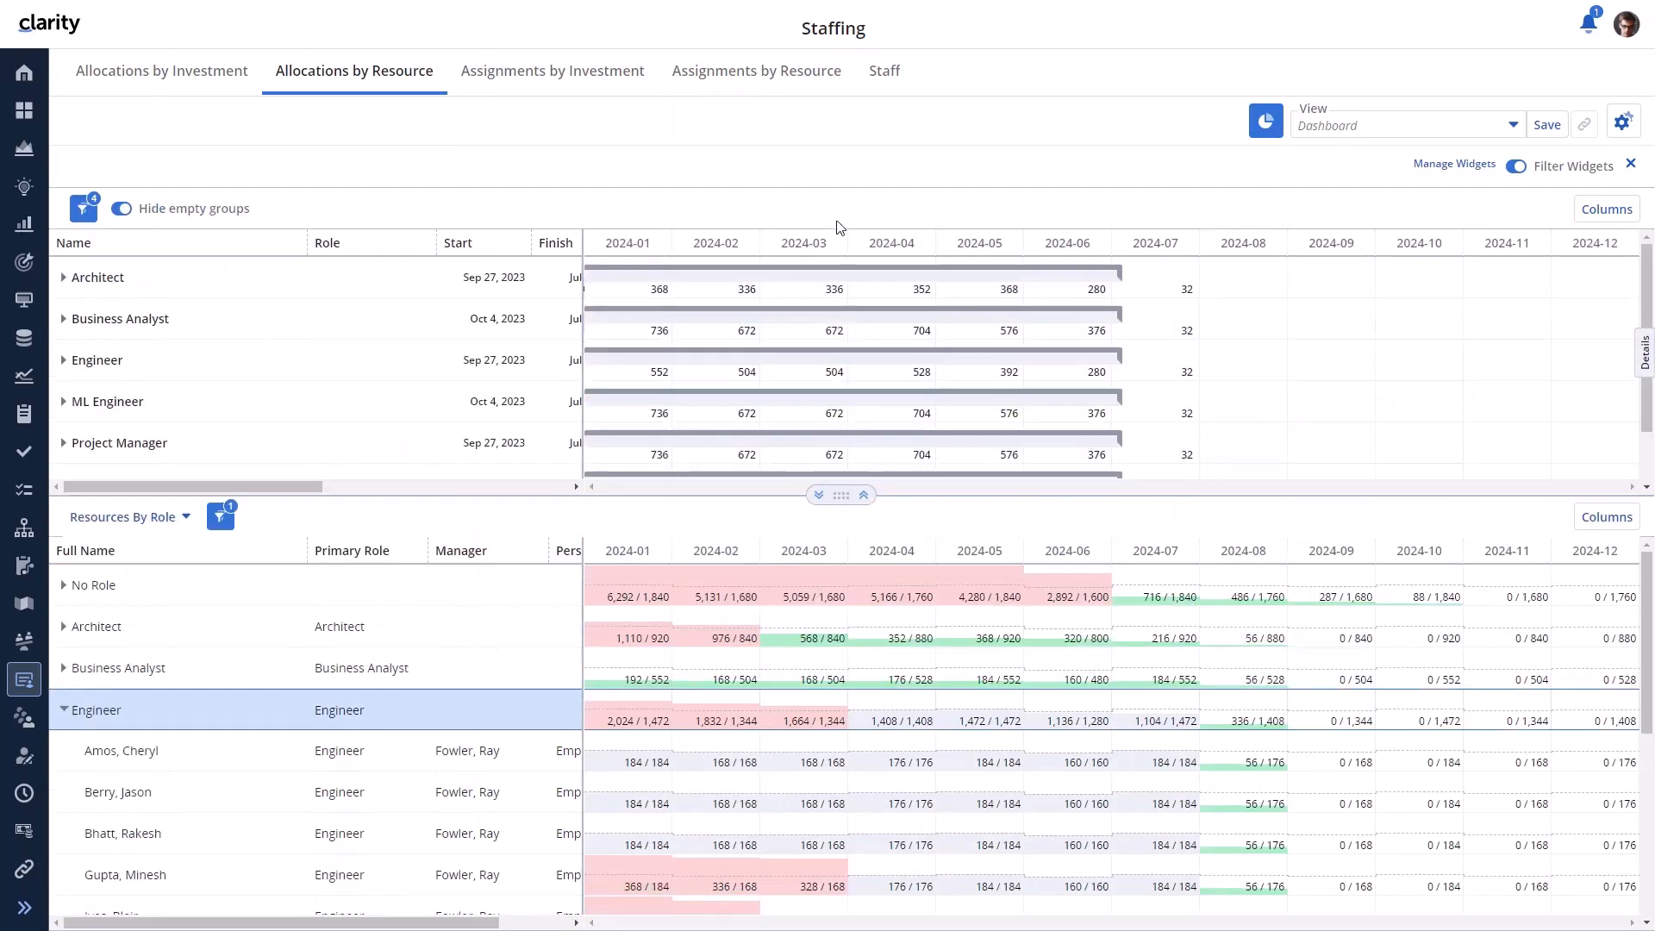
{"action": "left_click", "coordinate": [65, 480]}
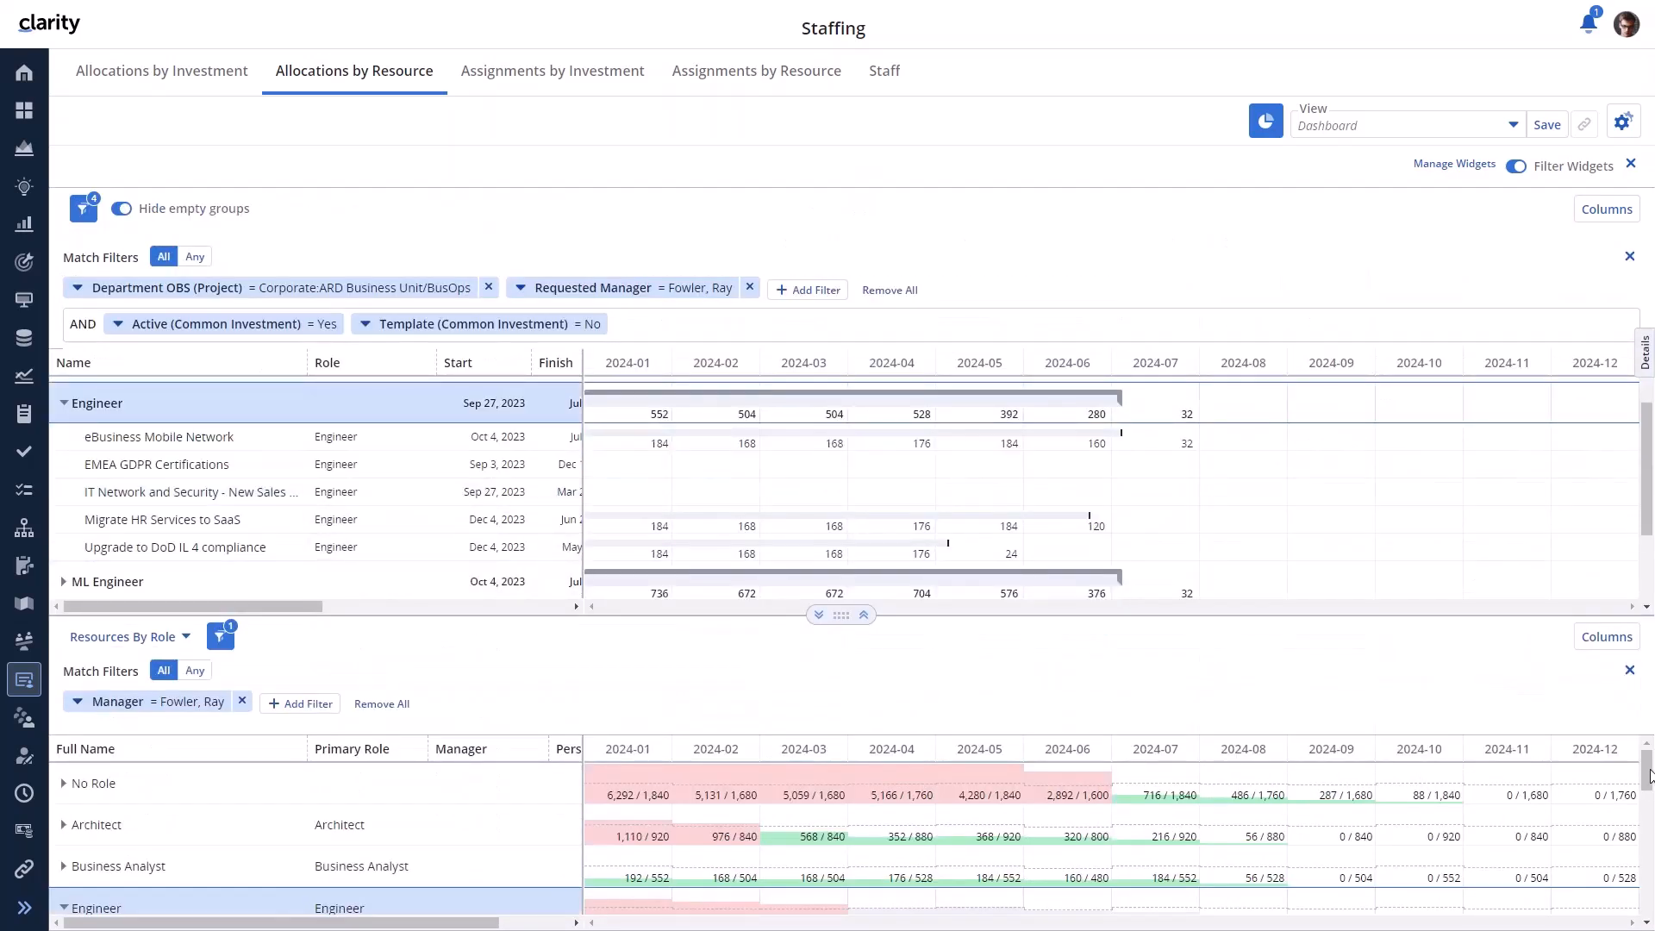
{"action": "scroll", "coordinate": [1649, 776], "scroll_direction": "down", "scroll_amount": 5}
{"action": "left_click_drag", "start_coordinate": [241, 829], "coordinate": [309, 441]}
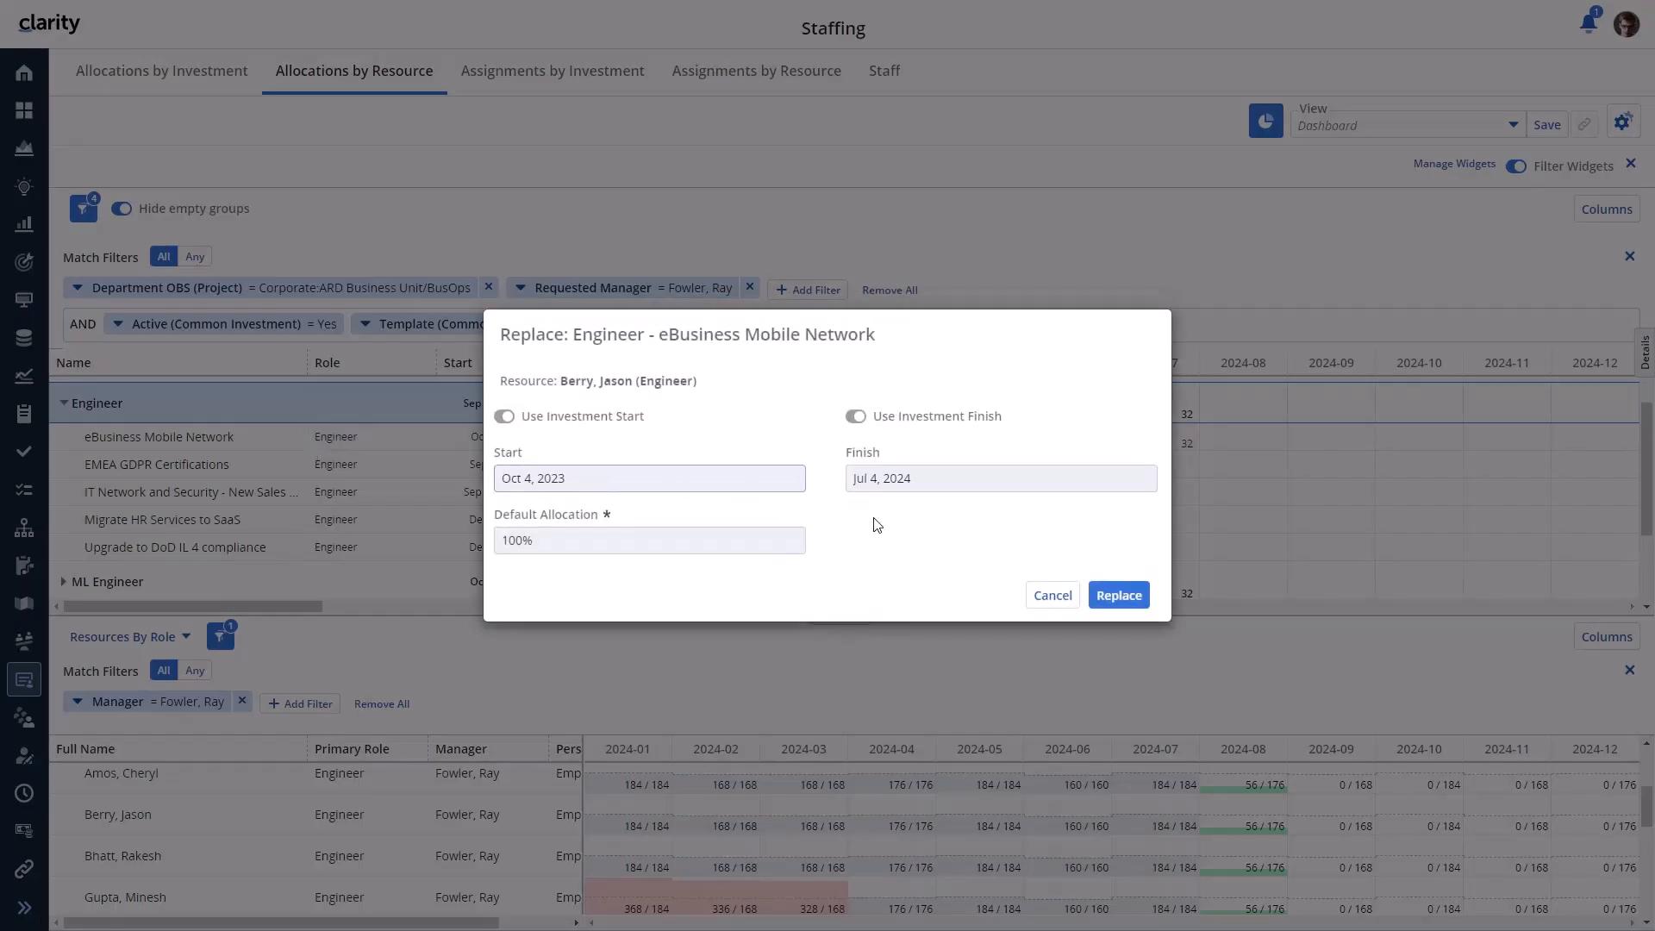
{"action": "left_click", "coordinate": [1114, 594]}
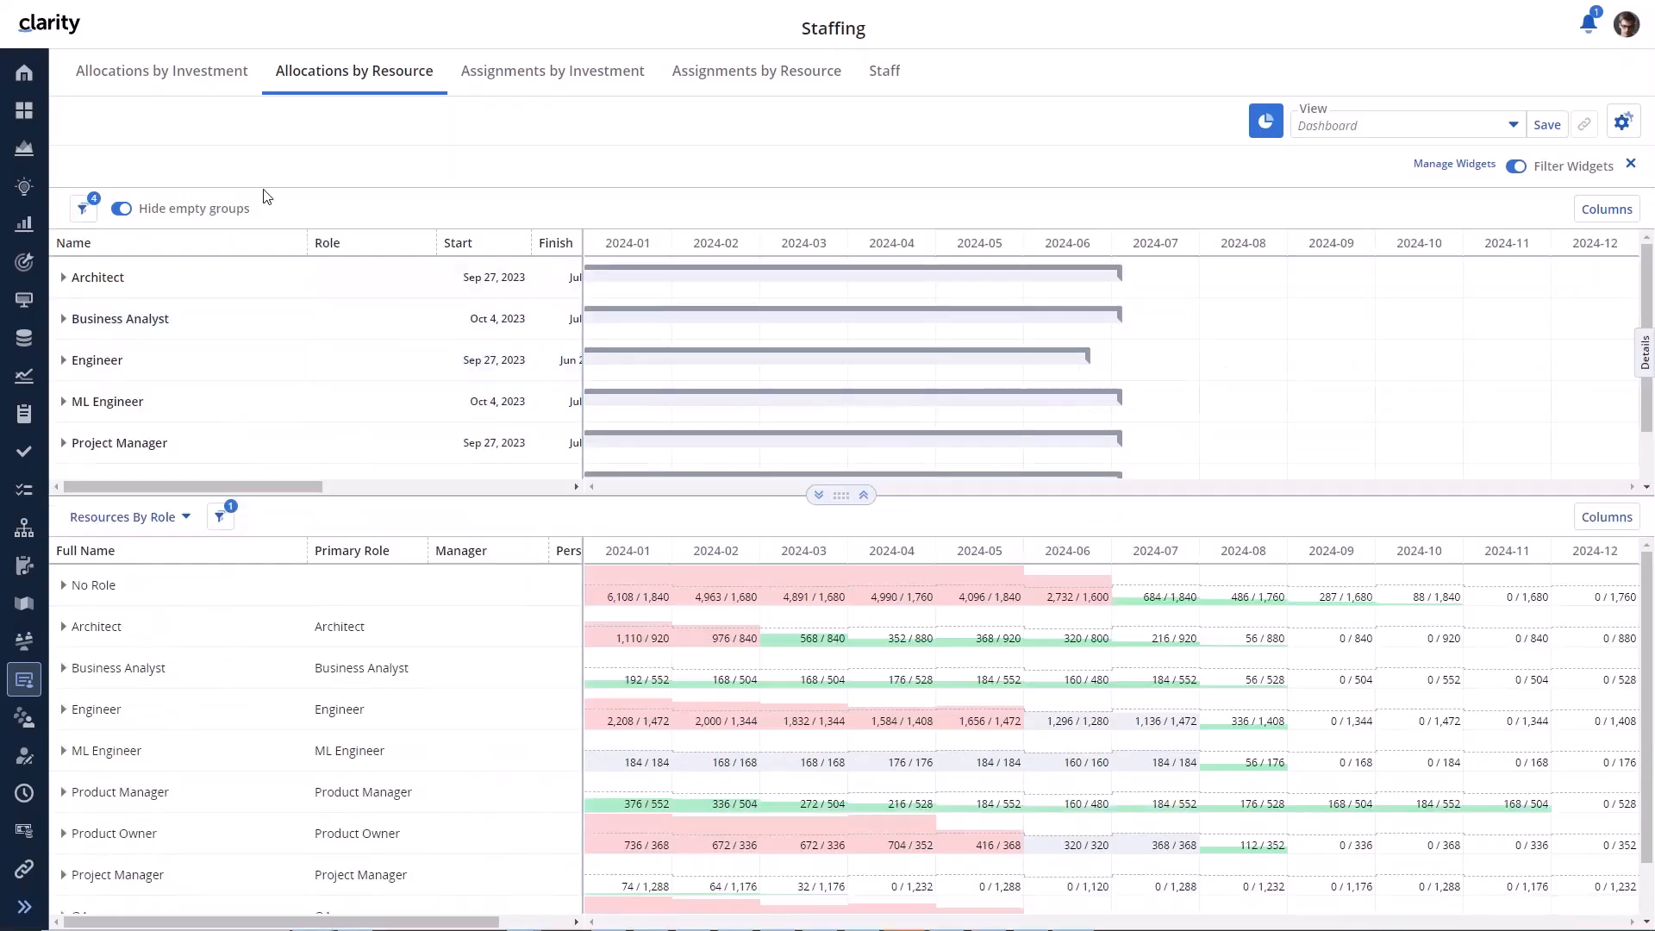
- In Allocations by Investment, start reallocating the product manager on Digital Banking User Experience
{"action": "left_click", "coordinate": [196, 69]}
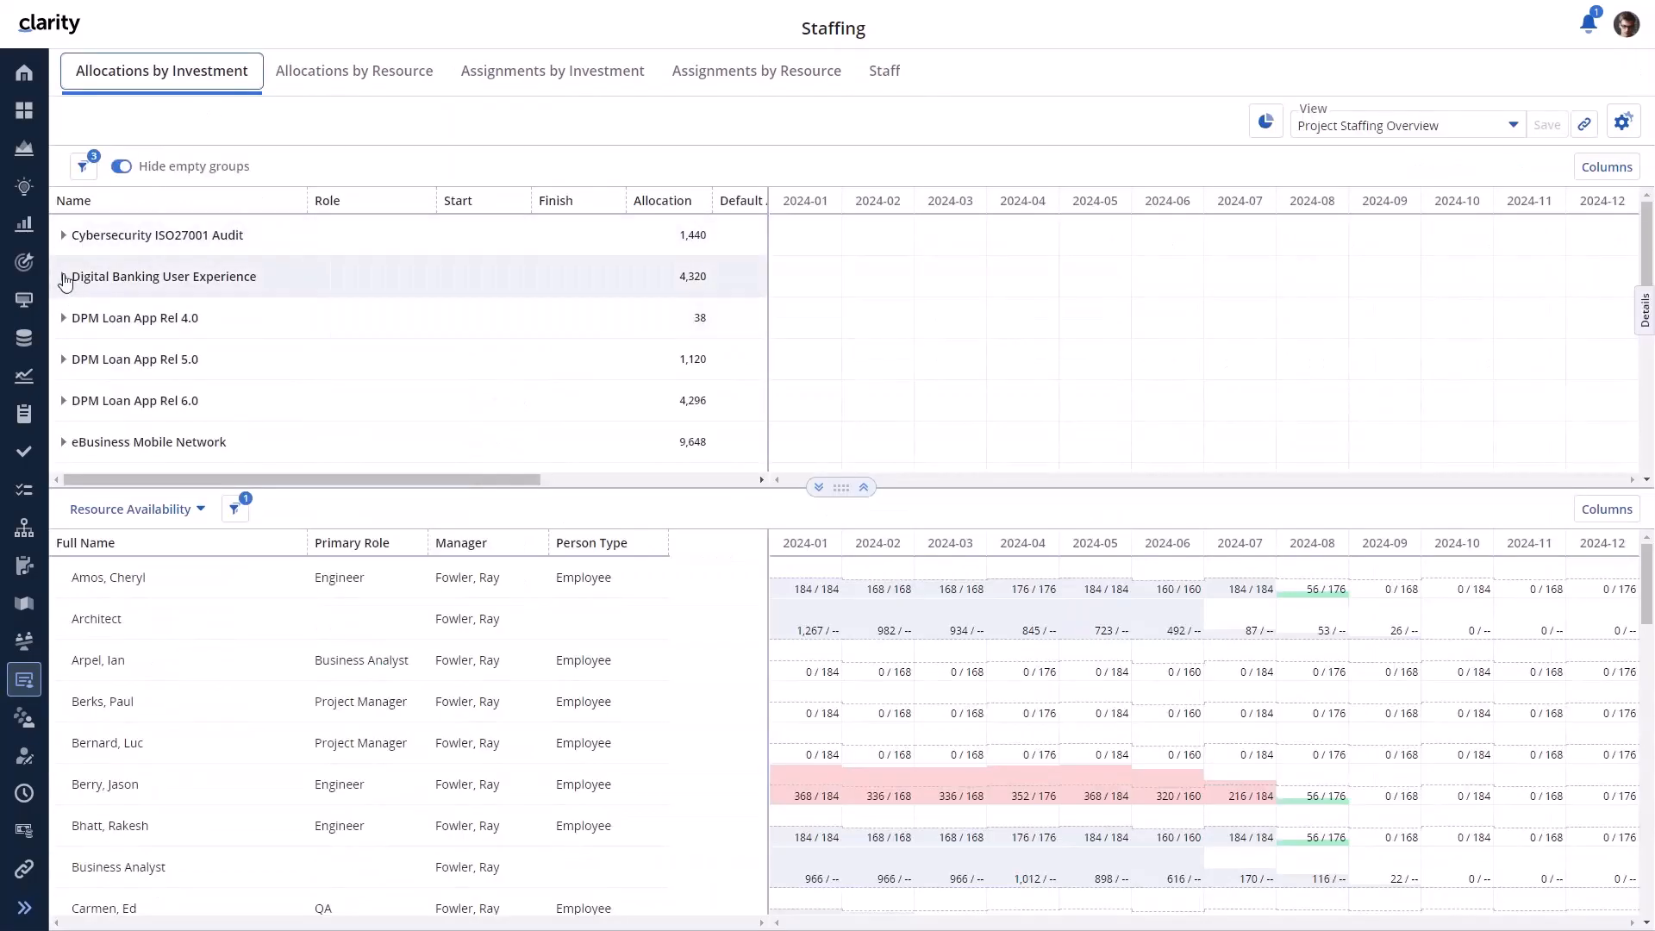
{"action": "left_click", "coordinate": [63, 276]}
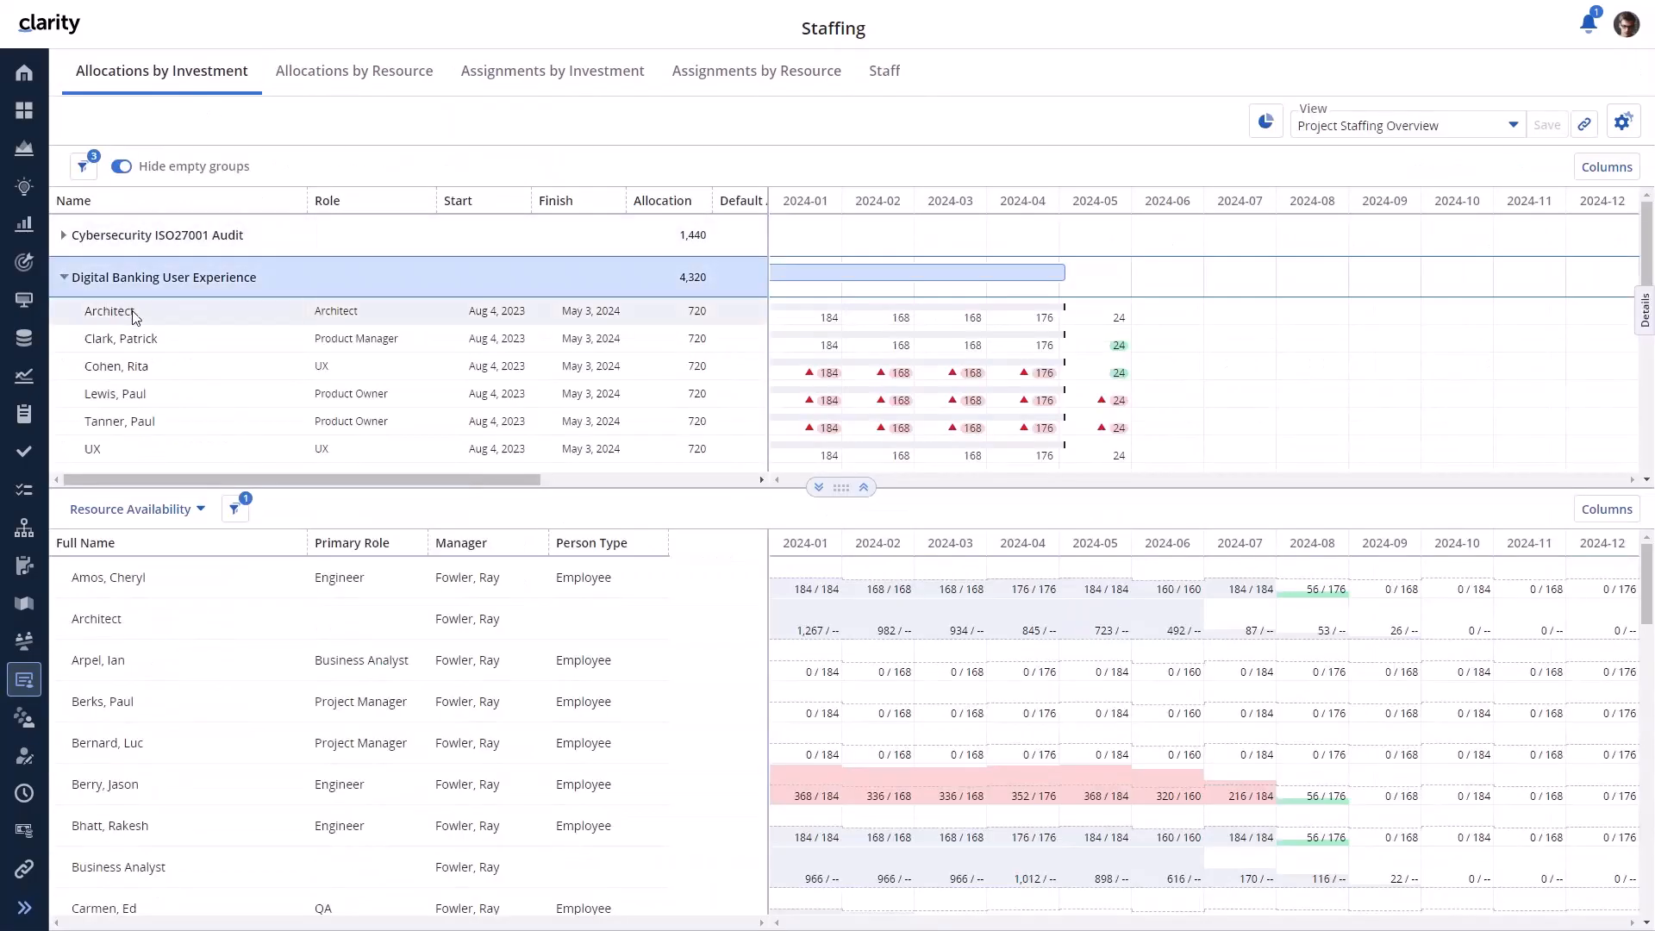
{"action": "right_click", "coordinate": [136, 339]}
{"action": "left_click", "coordinate": [164, 414]}
- Reallocate the product manager at 80% with a finish date of Apr 17, 2024
{"action": "double_click", "coordinate": [542, 535]}
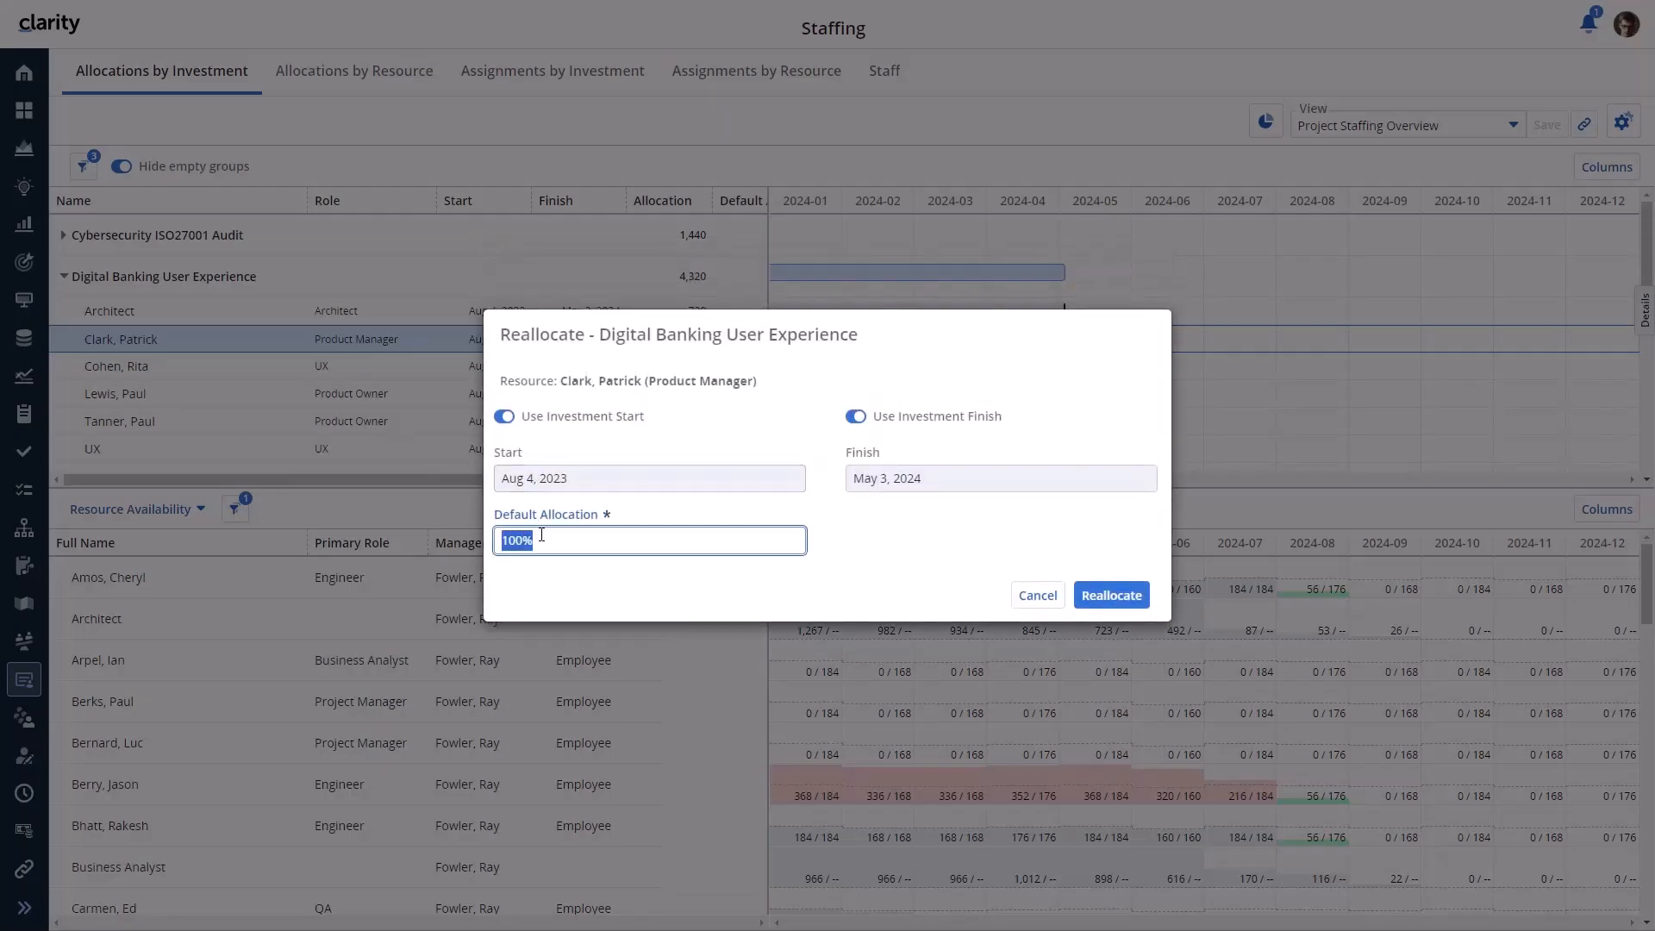
{"action": "type", "text": "80"}
{"action": "left_click", "coordinate": [886, 558]}
{"action": "left_click", "coordinate": [856, 418]}
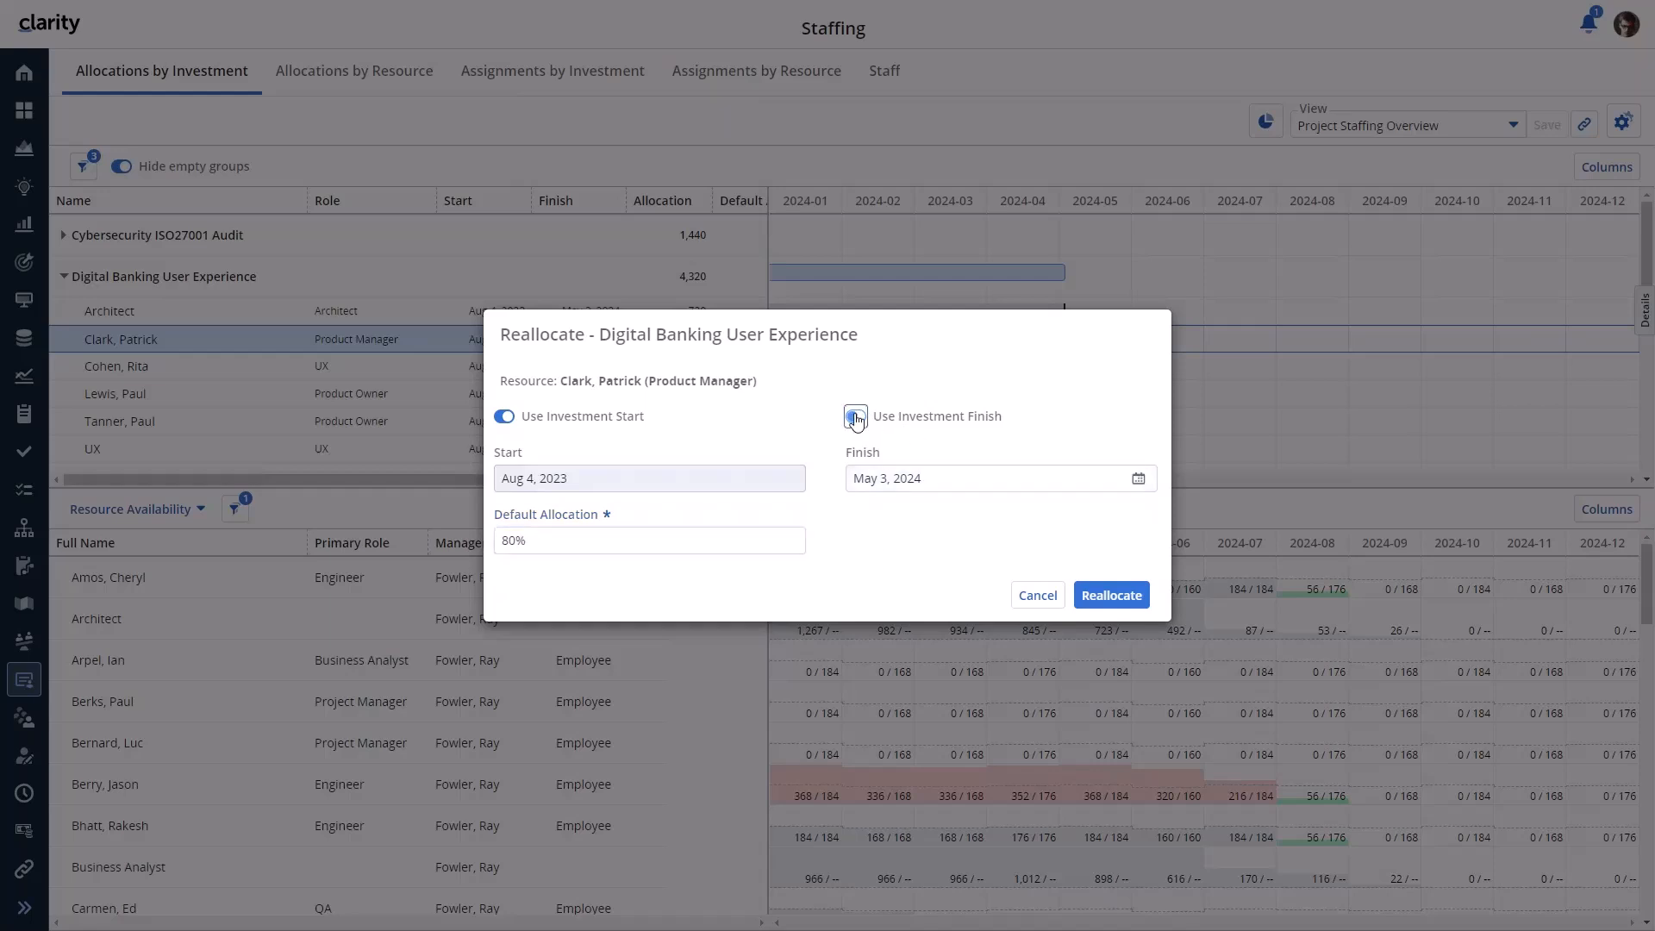
{"action": "left_click", "coordinate": [1137, 479]}
{"action": "left_click", "coordinate": [923, 518]}
{"action": "left_click", "coordinate": [1023, 630]}
{"action": "left_click", "coordinate": [1111, 596]}
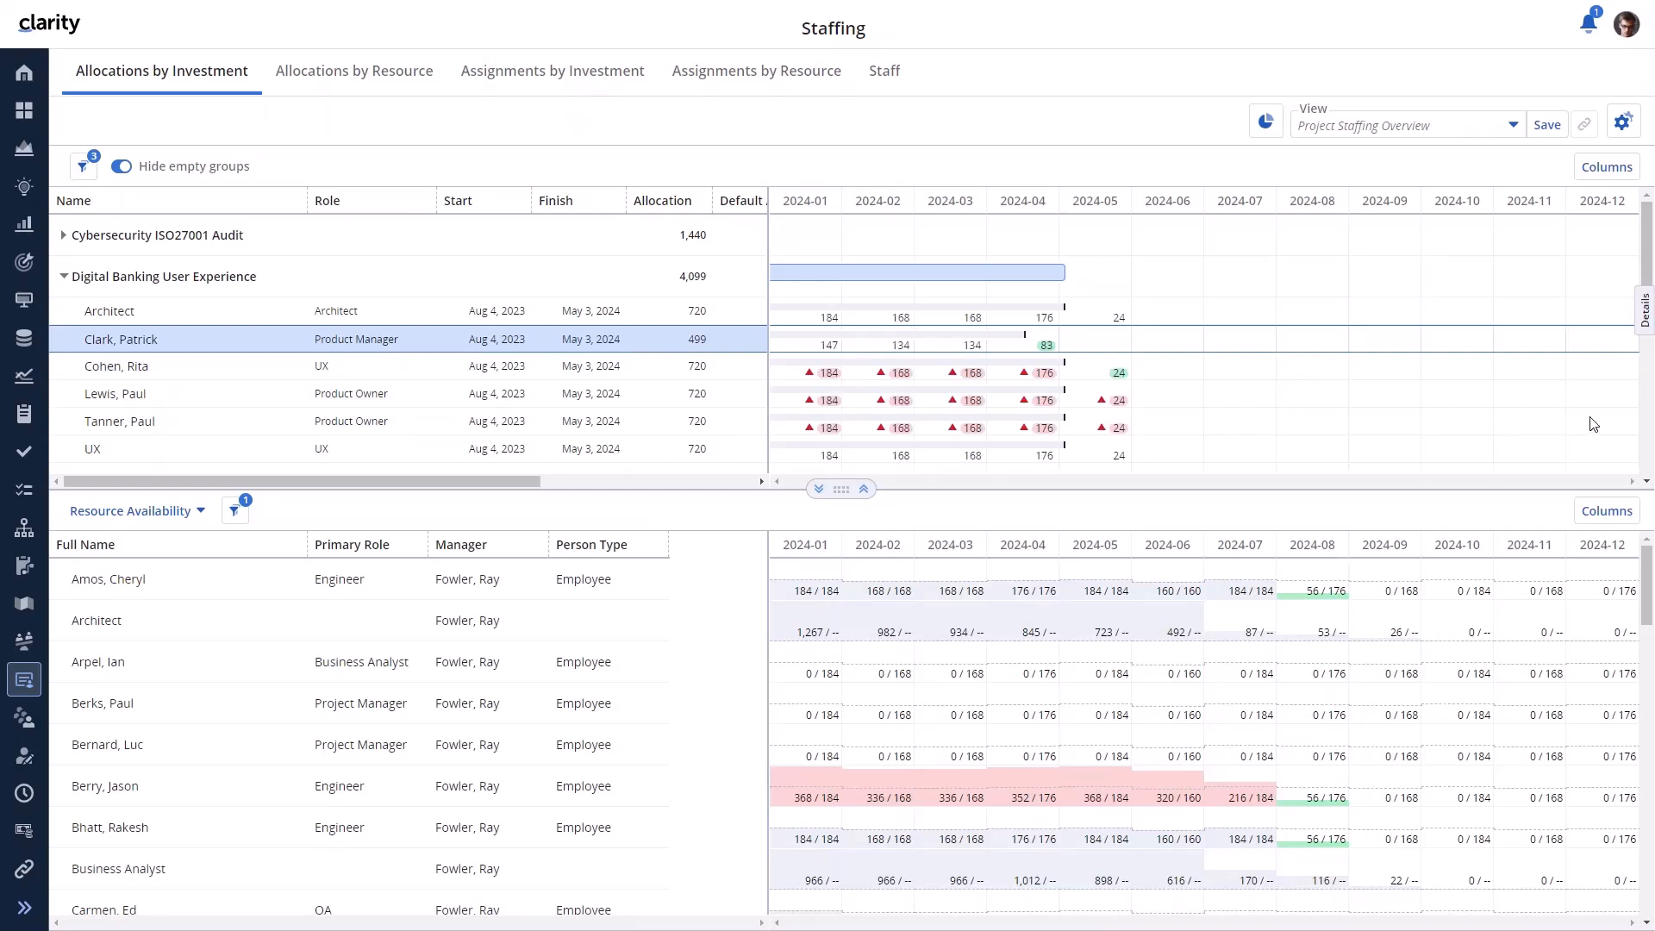
{"action": "left_click", "coordinate": [1645, 308]}
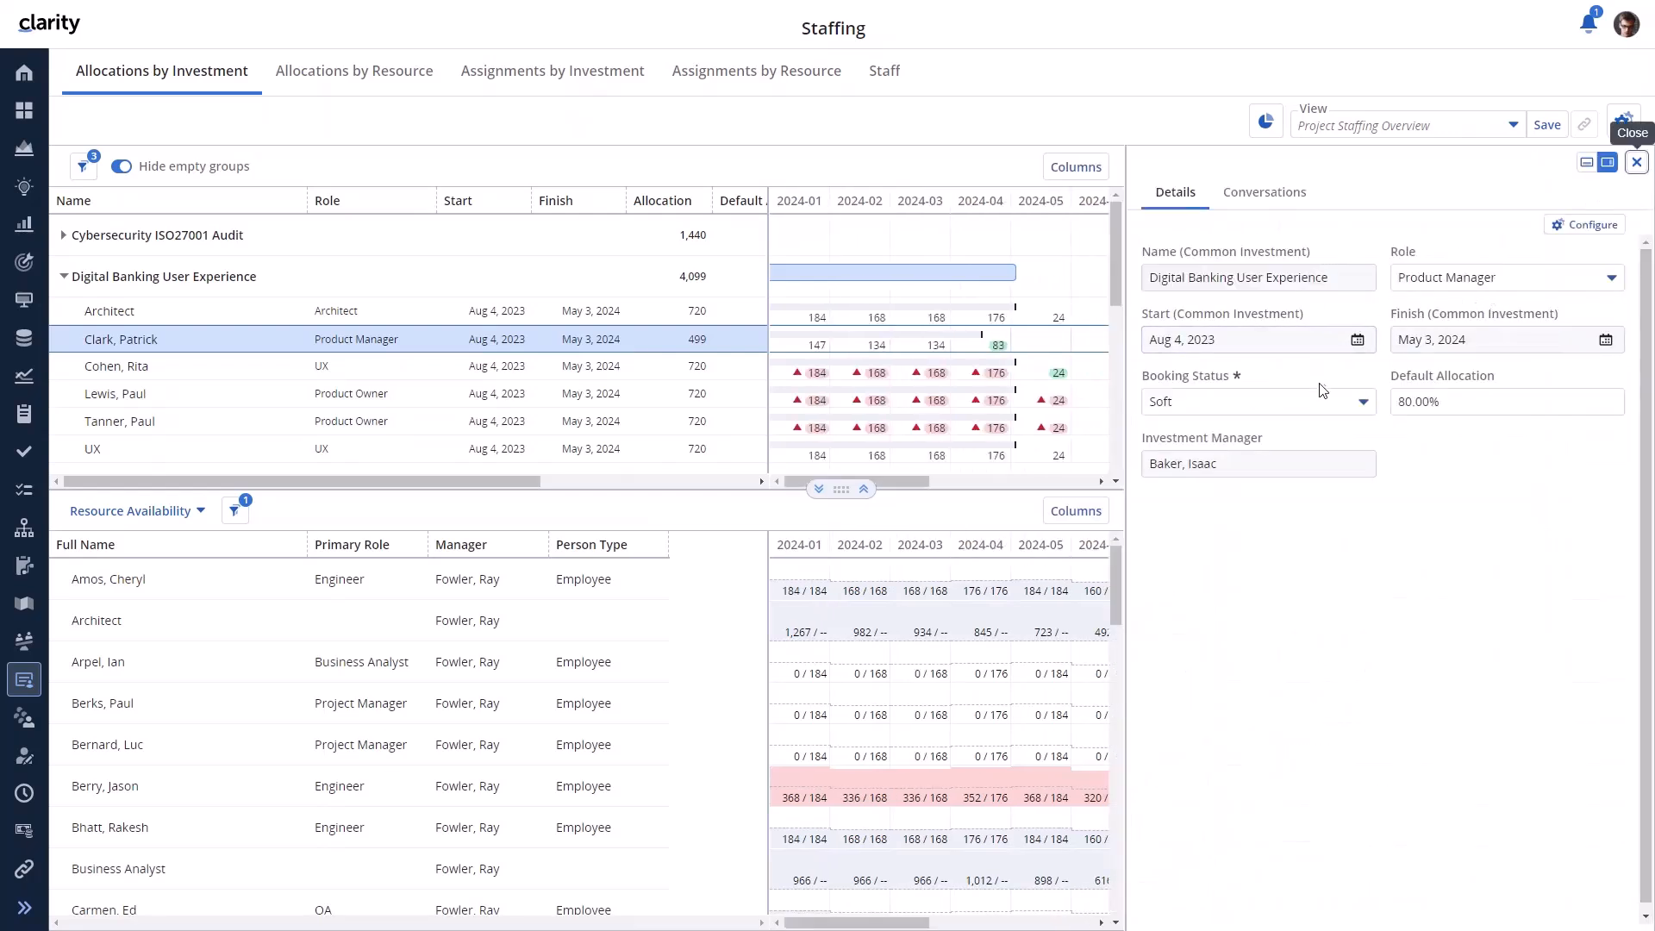
{"action": "left_click", "coordinate": [1363, 403]}
{"action": "left_click", "coordinate": [1336, 503]}
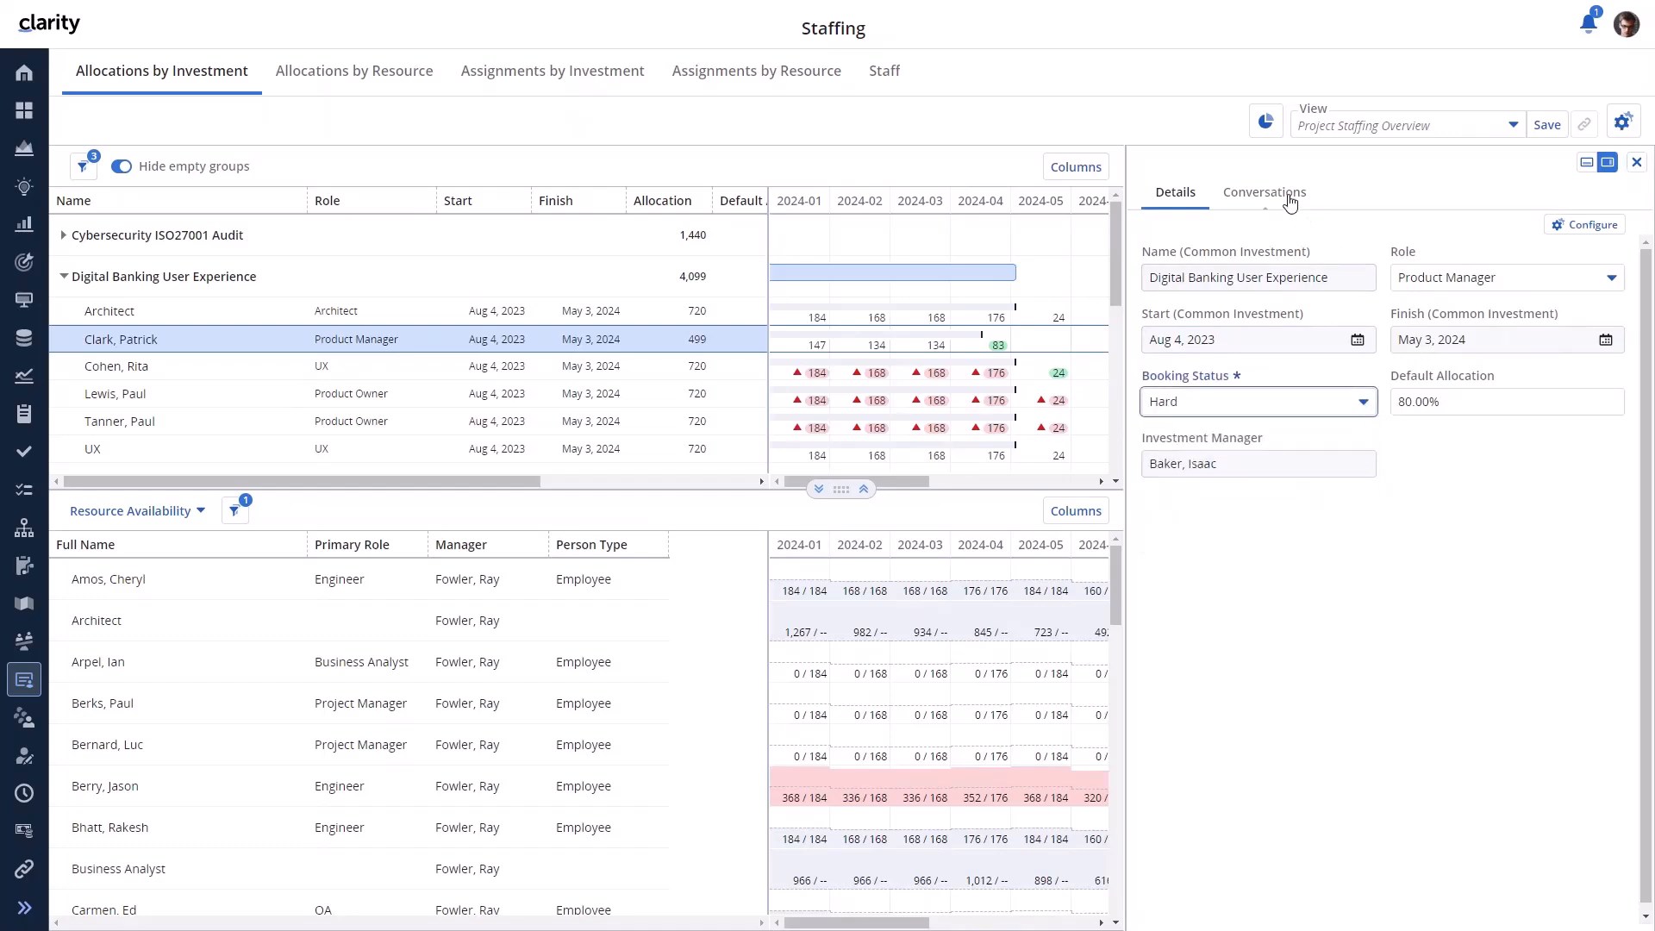
{"action": "left_click", "coordinate": [1260, 193]}
{"action": "left_click", "coordinate": [1224, 252]}
{"action": "type", "text": "@bak"}
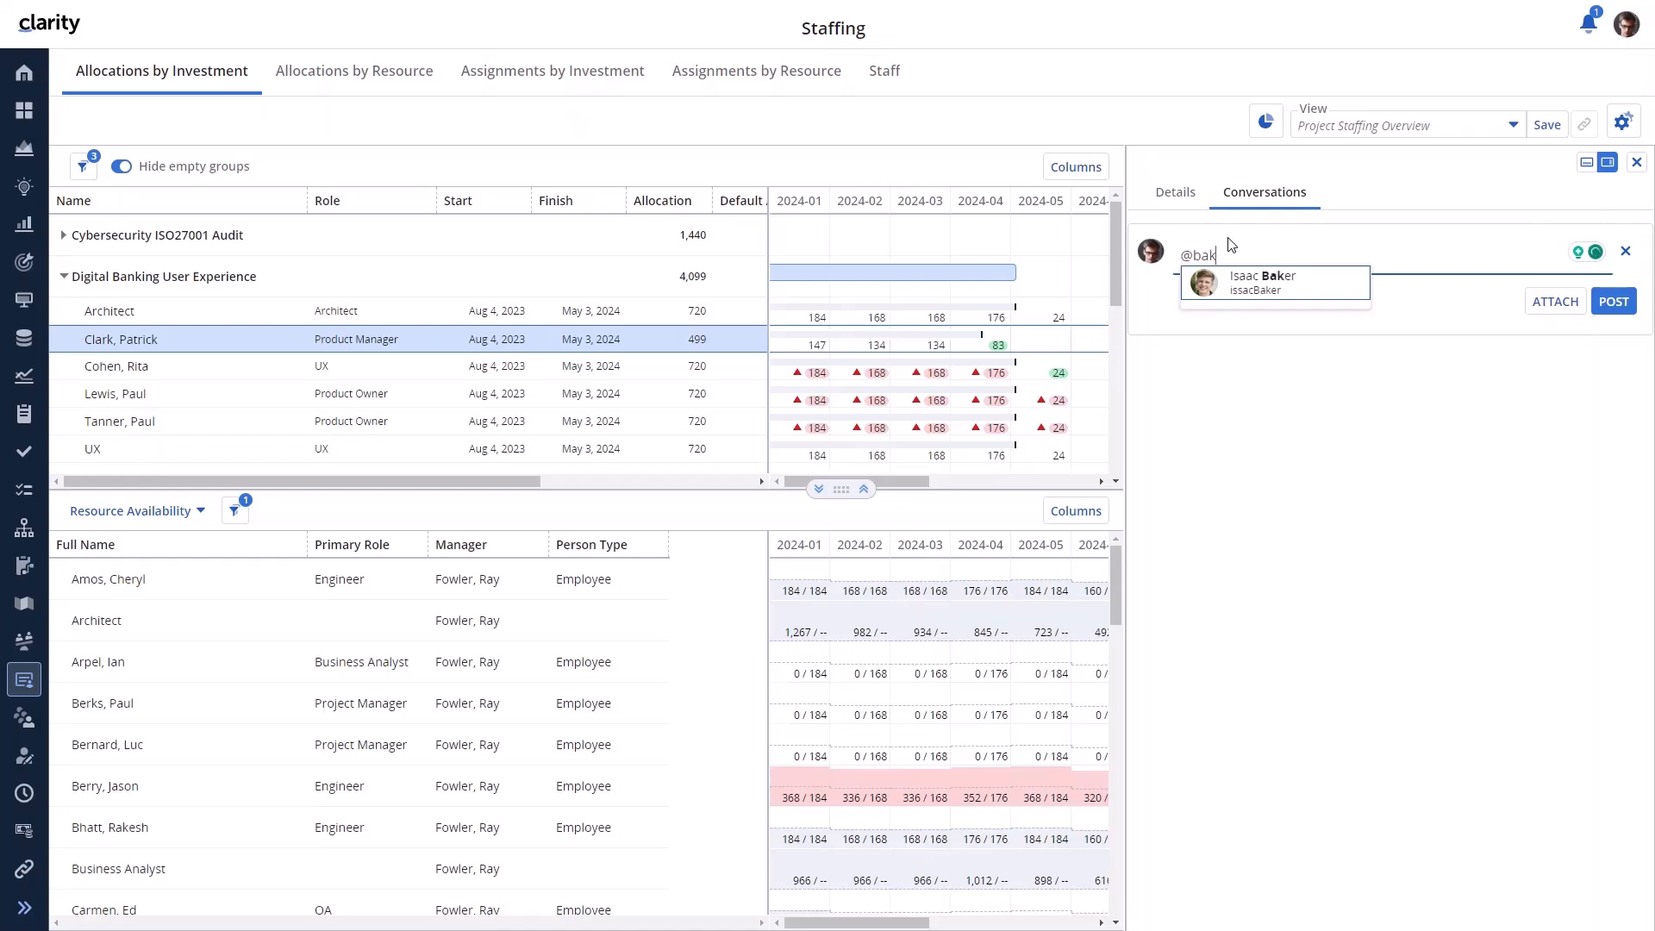
{"action": "left_click", "coordinate": [1265, 304]}
{"action": "type", "text": "Pat has been confirmed."}
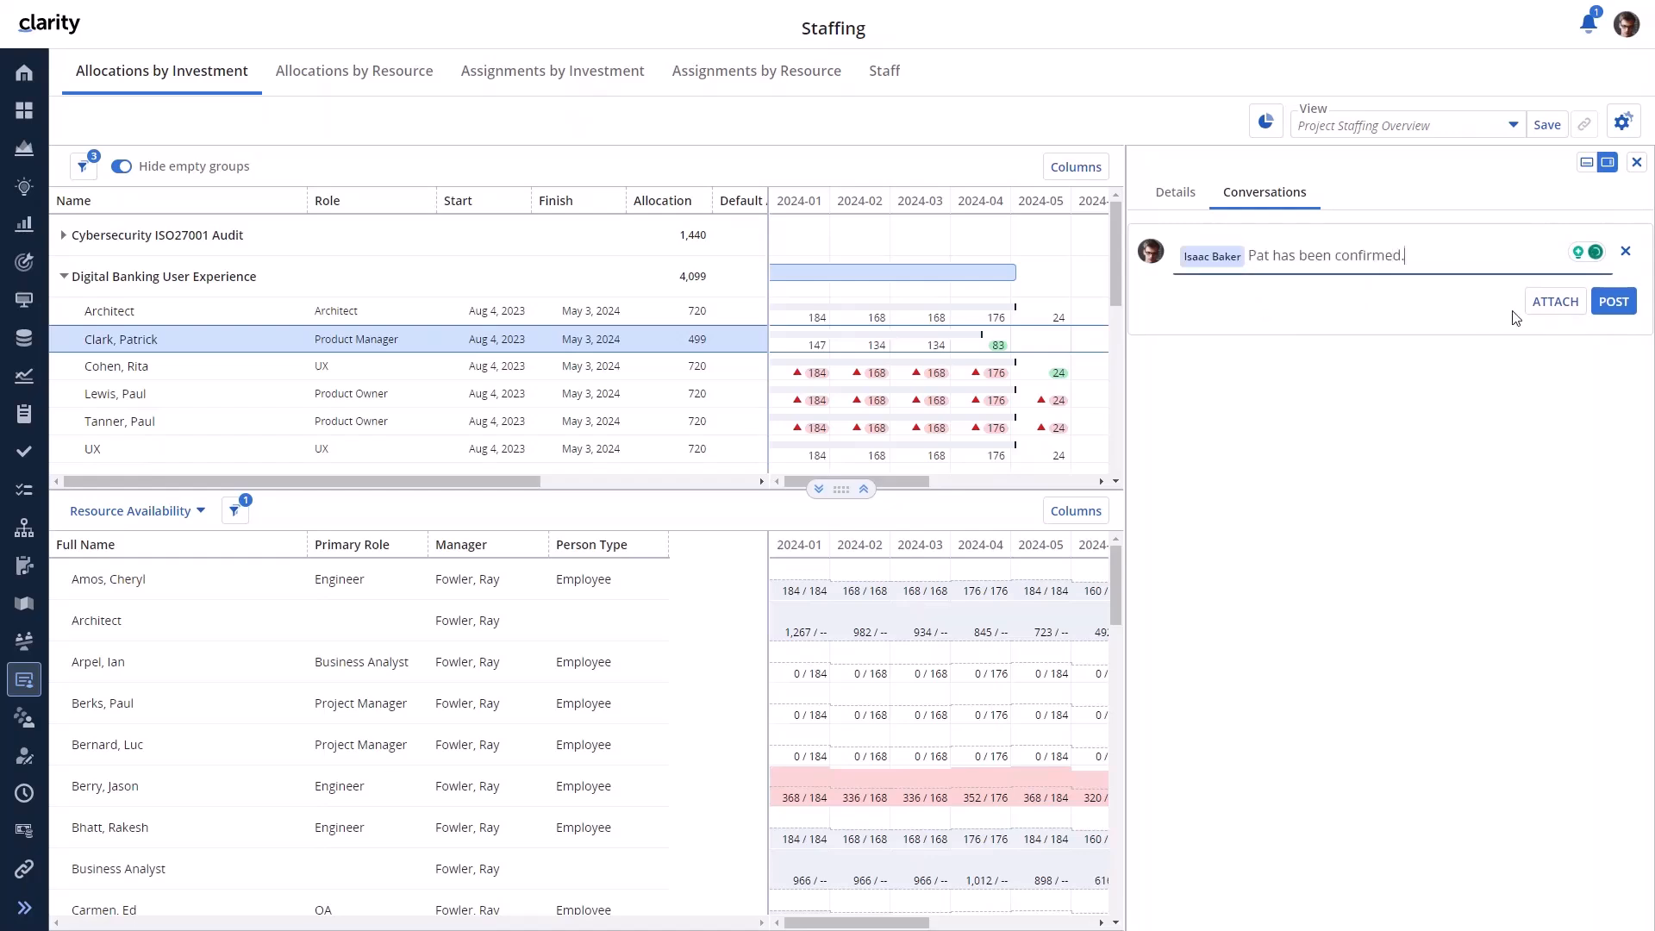
{"action": "left_click", "coordinate": [1613, 300]}
{"action": "left_click", "coordinate": [1176, 193]}
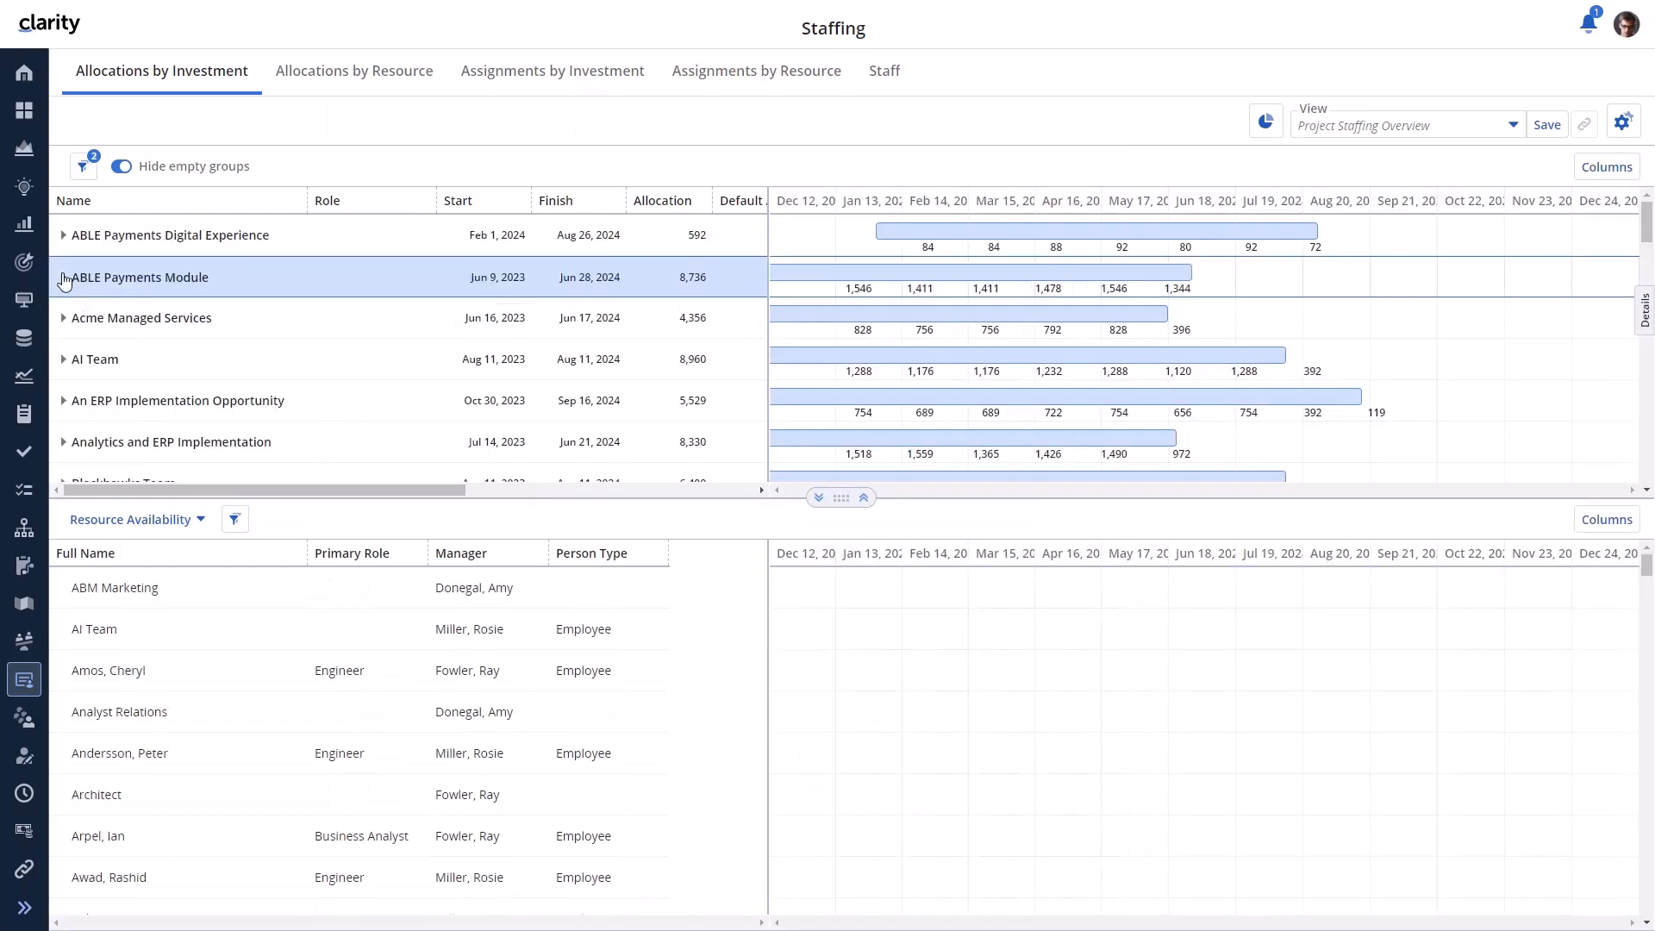
- Drag an available engineer onto an ABLE Payments Module engineer's row and replace them, keeping 1,040 hours
{"action": "left_click", "coordinate": [64, 279]}
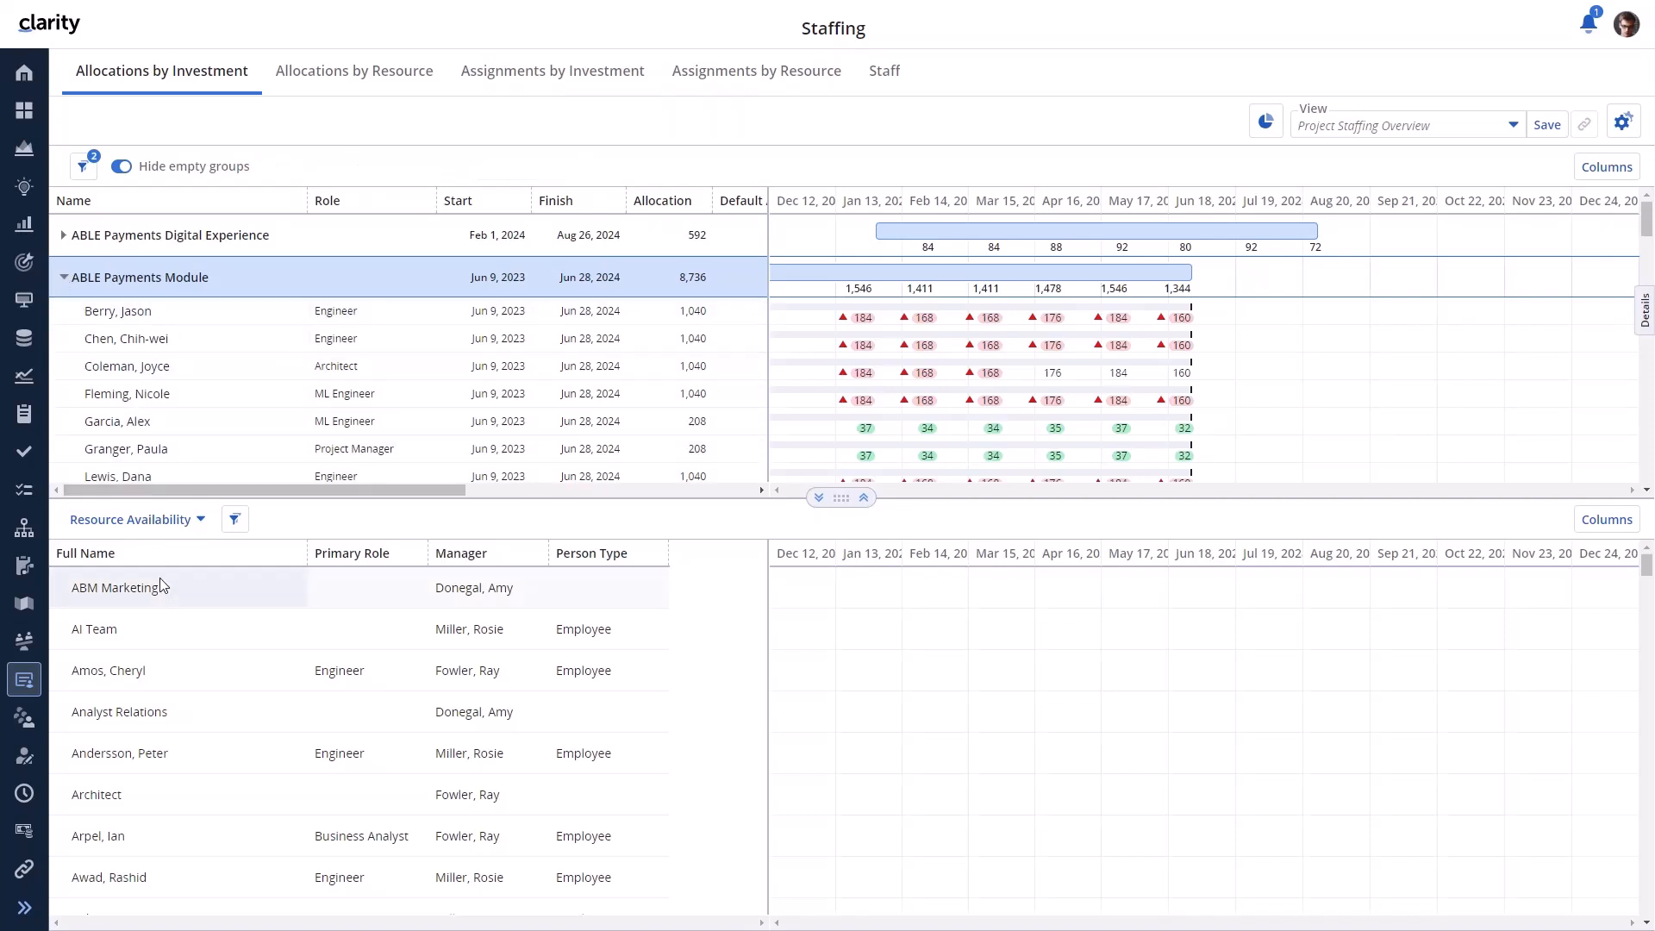
{"action": "left_click_drag", "start_coordinate": [173, 684], "coordinate": [179, 345]}
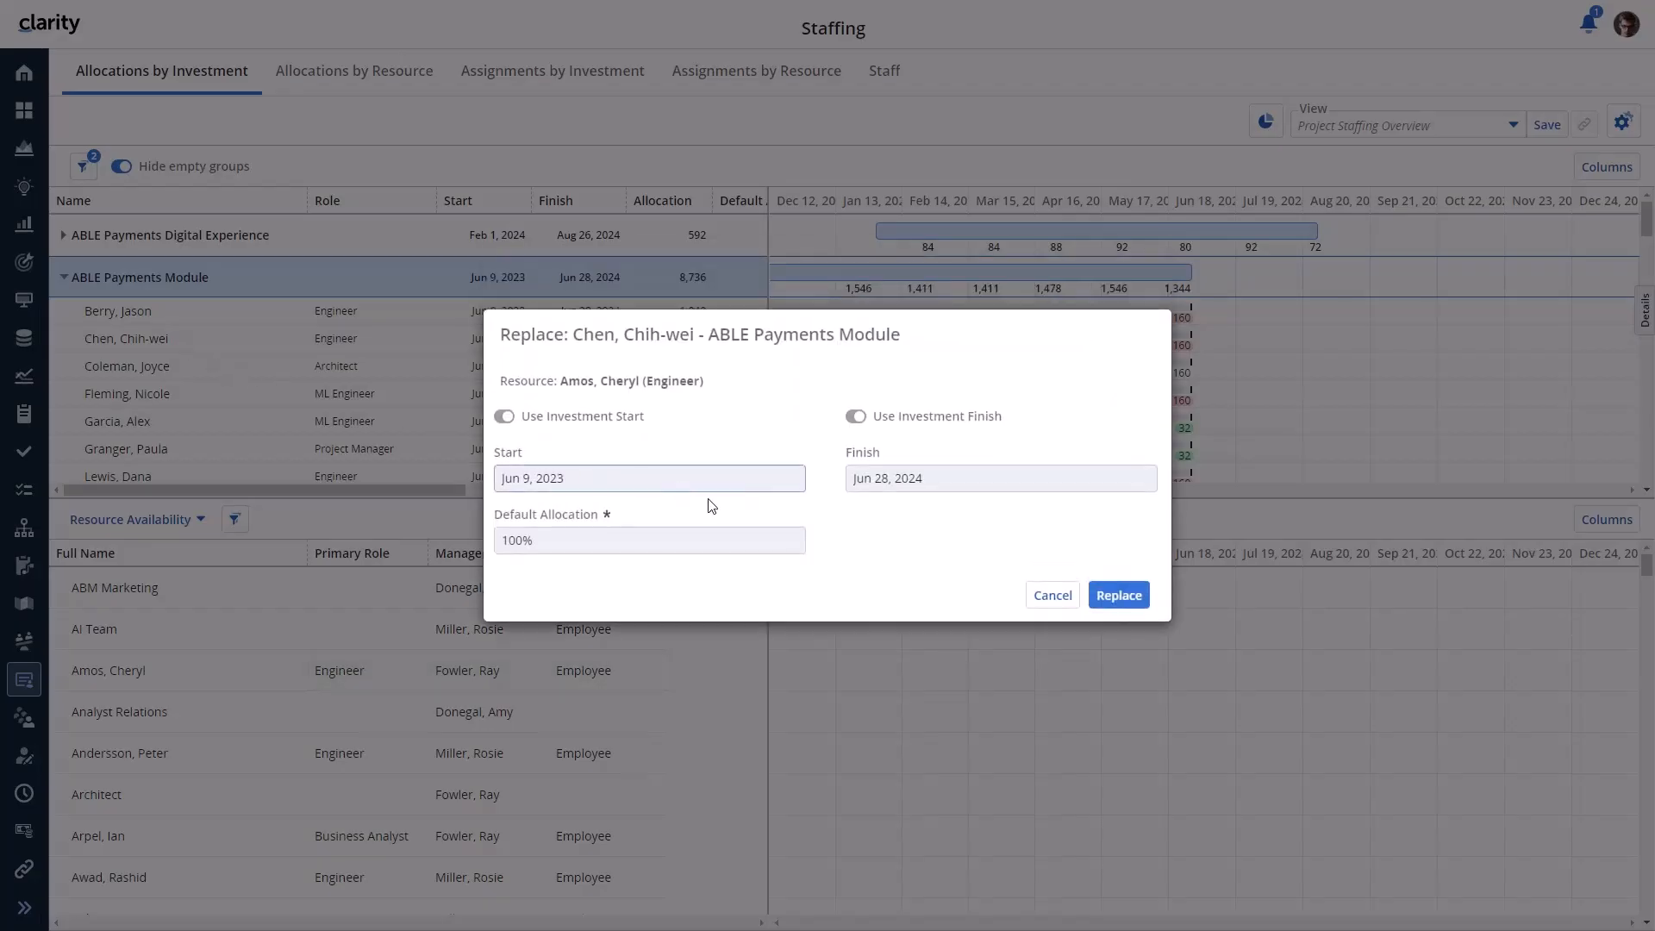
{"action": "left_click", "coordinate": [1119, 595]}
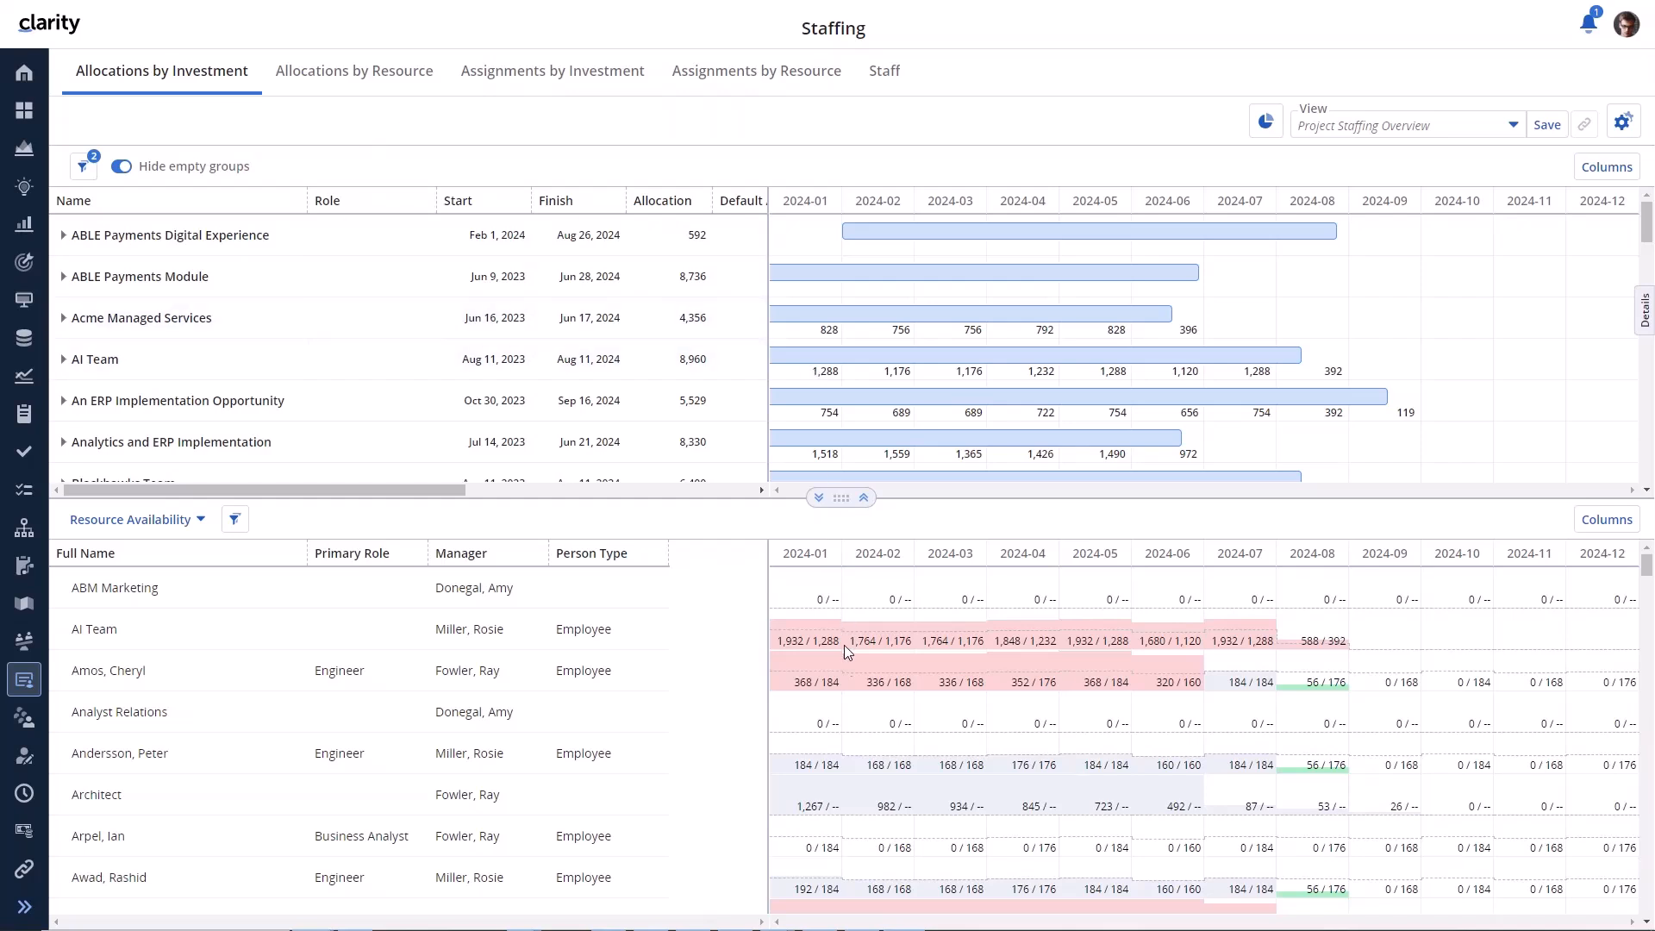
- Show Allocations by Resource and expand the Architect role to list its five architects
{"action": "left_click", "coordinate": [389, 74]}
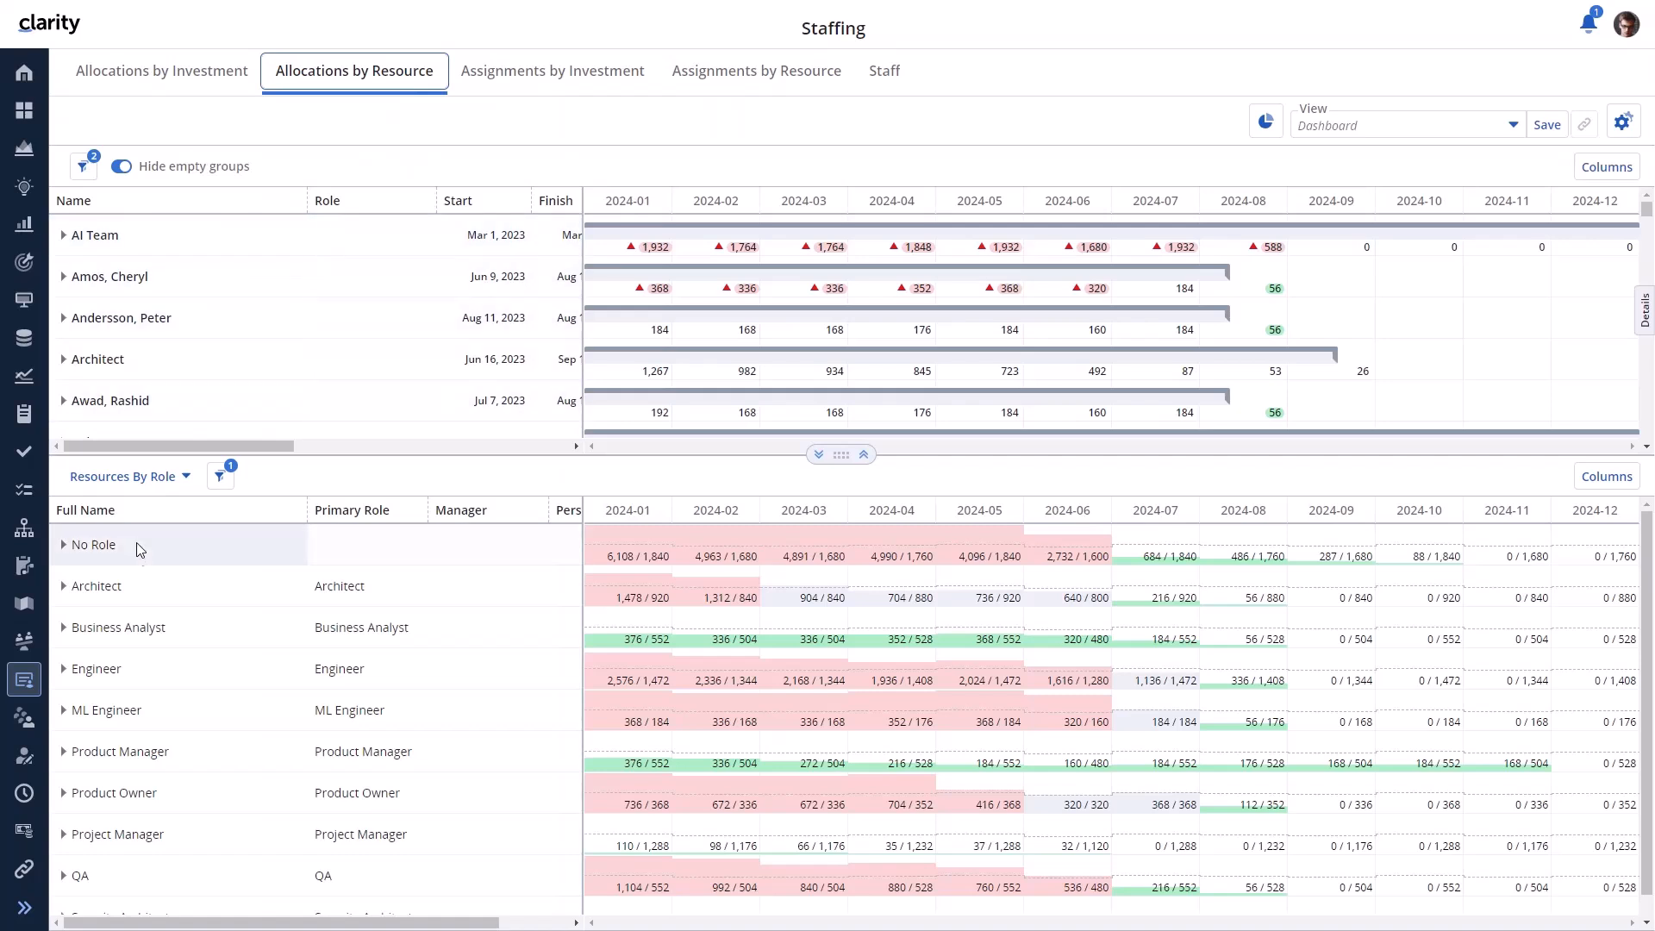
{"action": "left_click", "coordinate": [64, 588]}
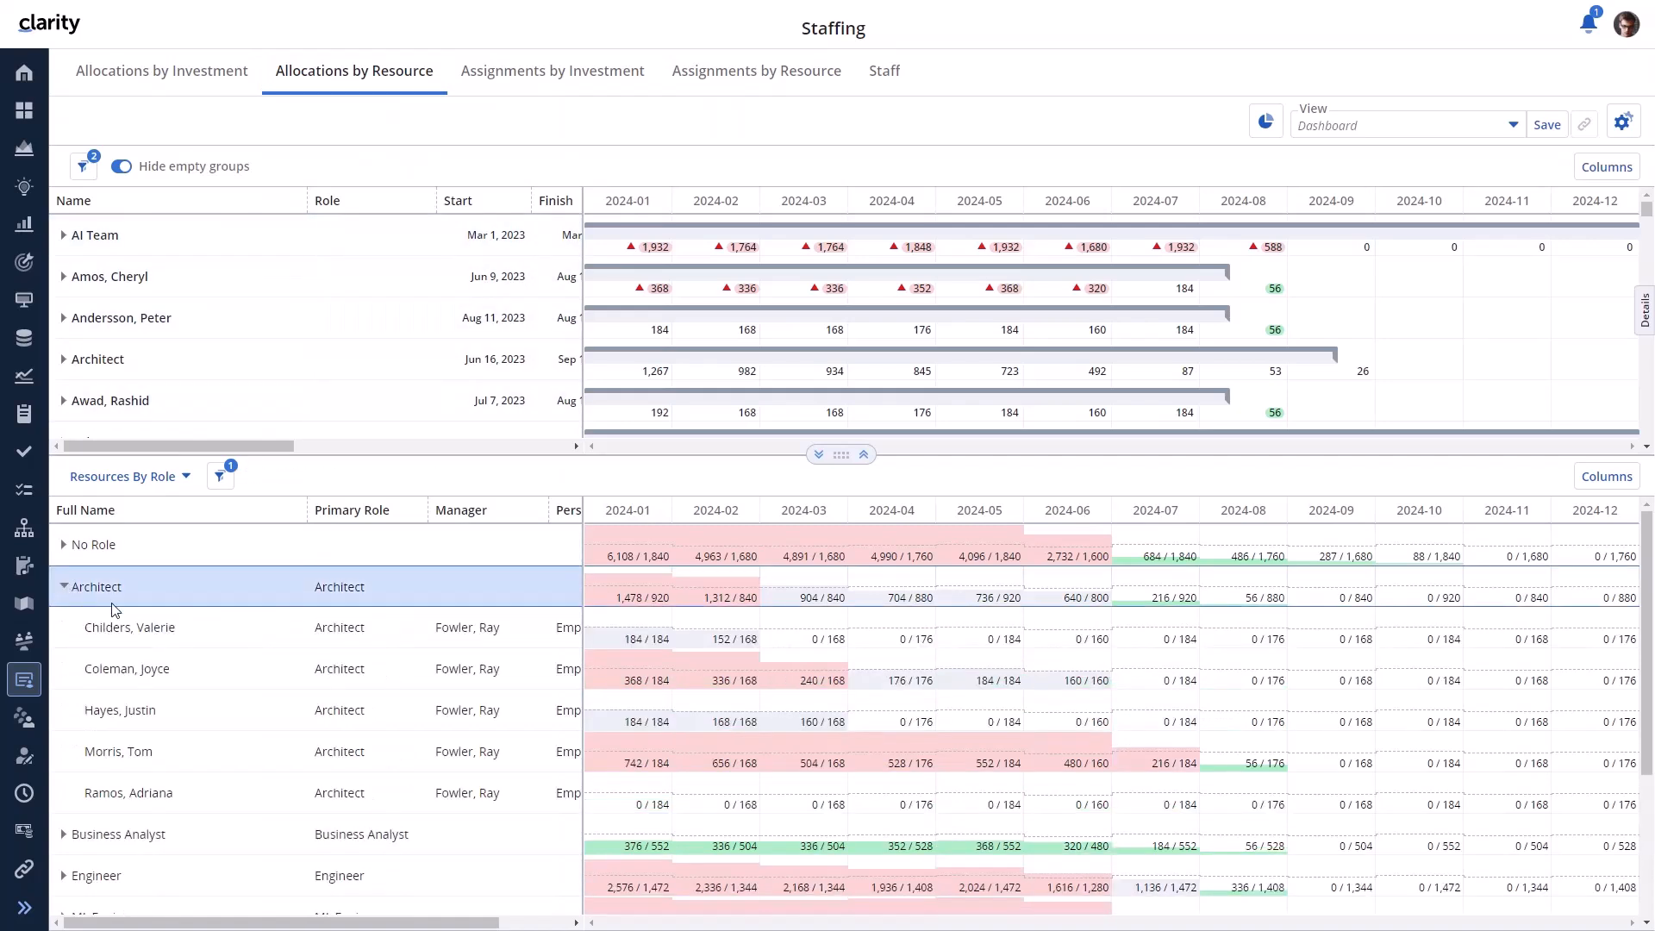
{"action": "left_click", "coordinate": [1405, 126]}
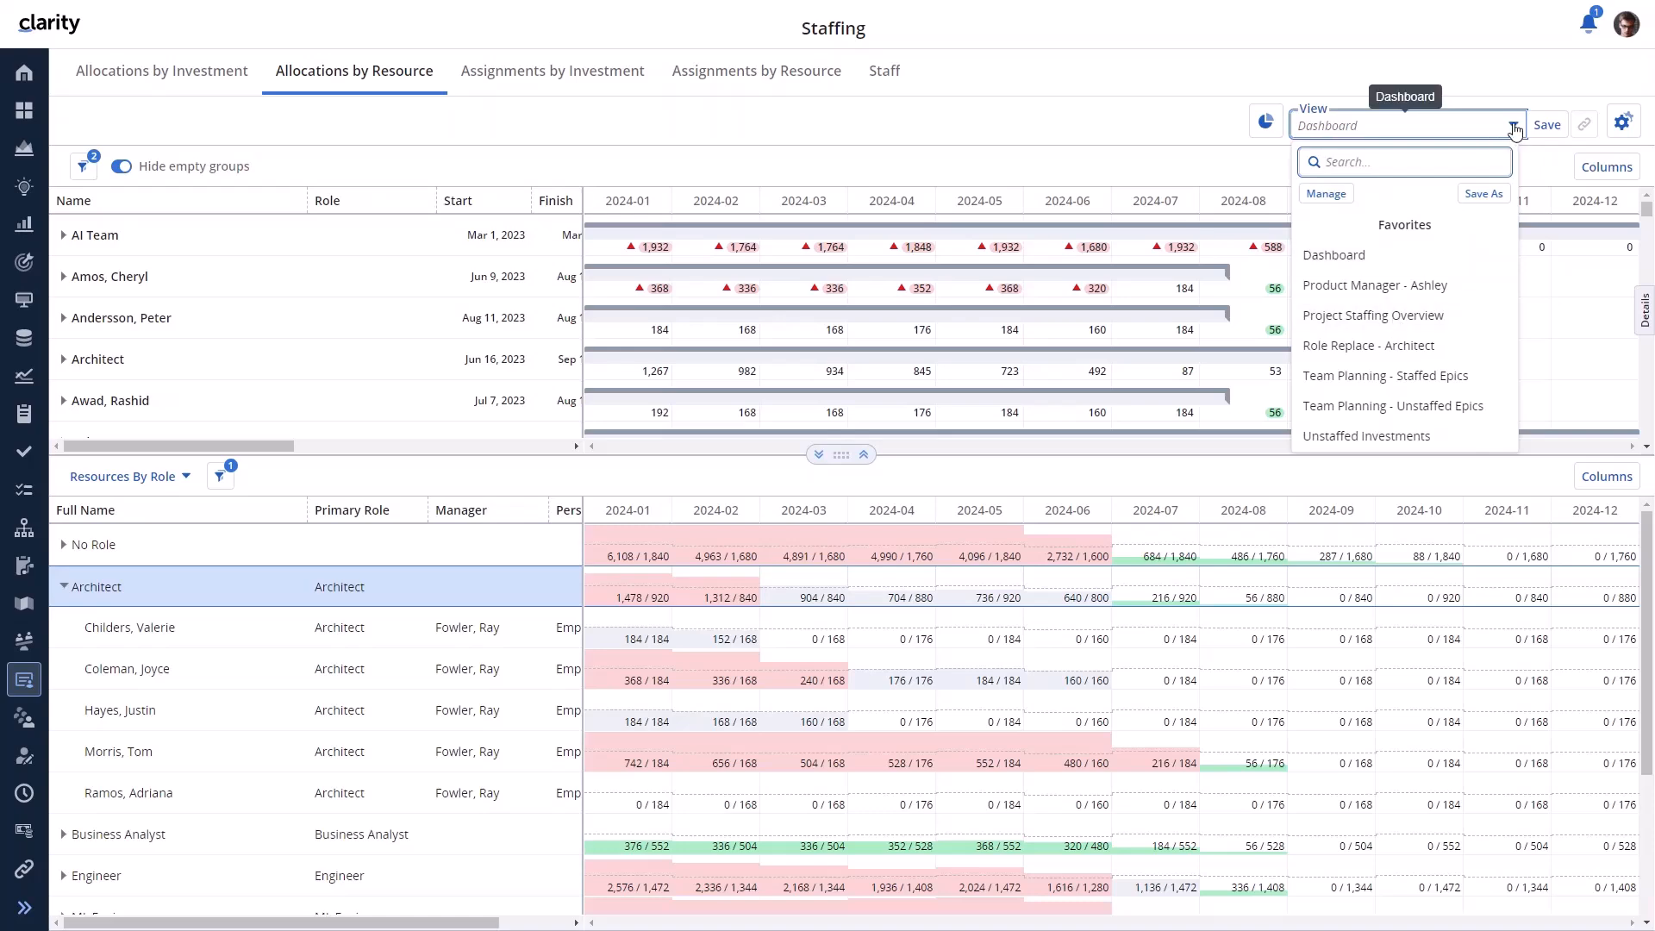
- Resize the allocation and by-role resource grids with the splitter, ending with both shown
{"action": "left_click", "coordinate": [819, 454]}
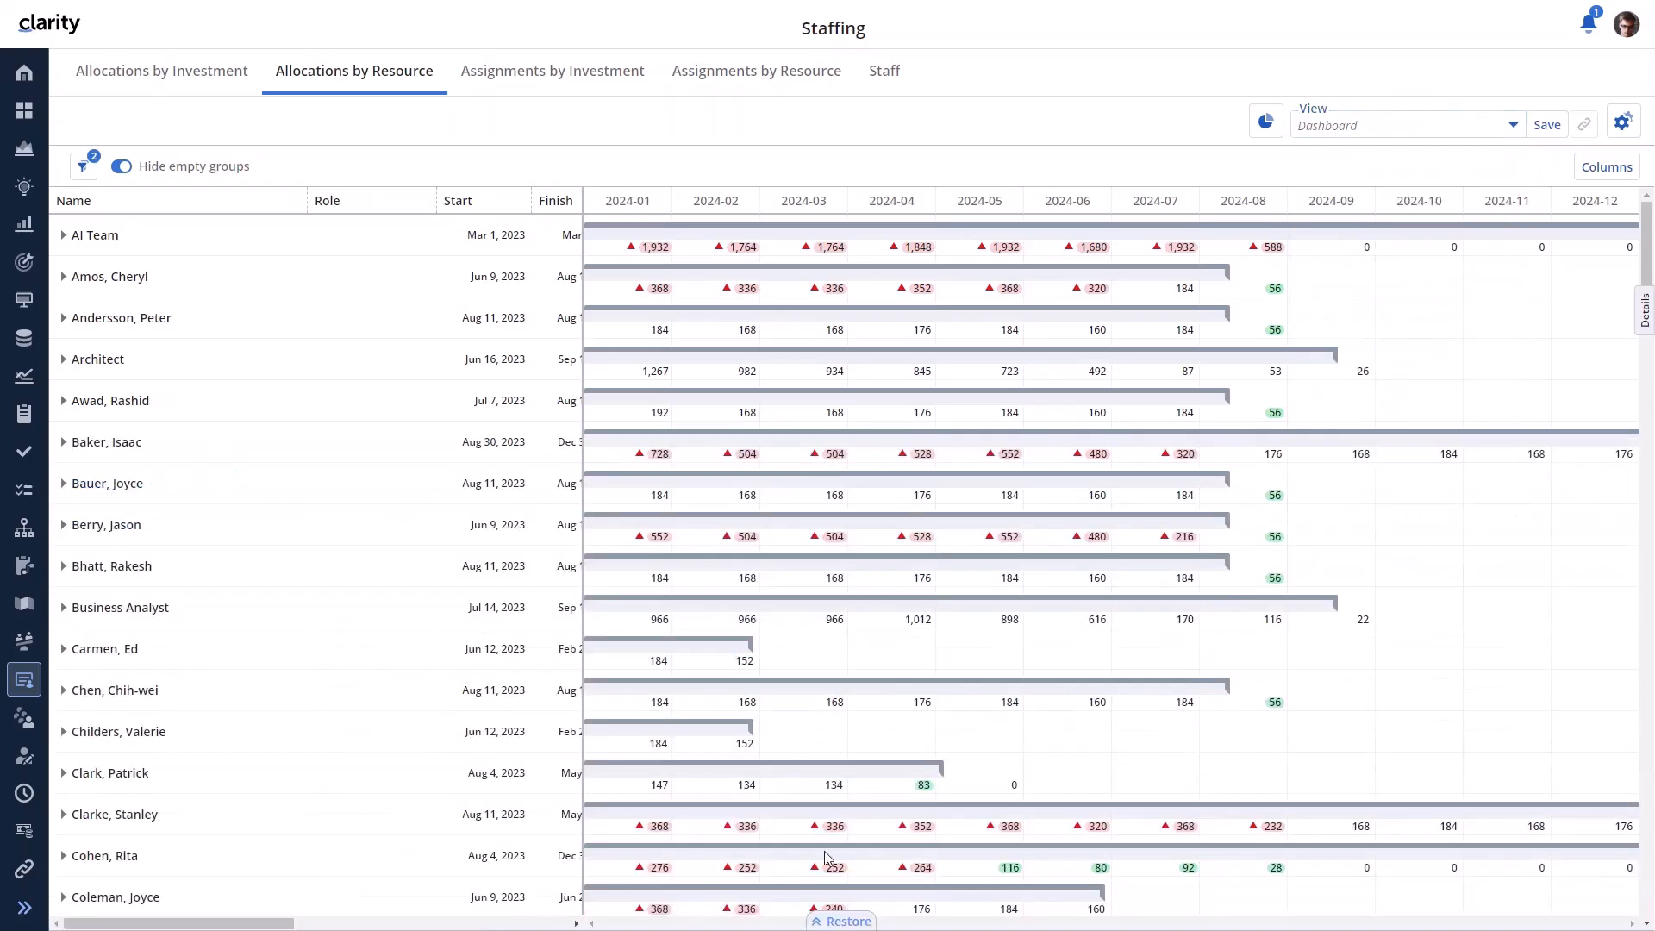
{"action": "left_click", "coordinate": [836, 924]}
{"action": "left_click_drag", "start_coordinate": [910, 455], "coordinate": [842, 474]}
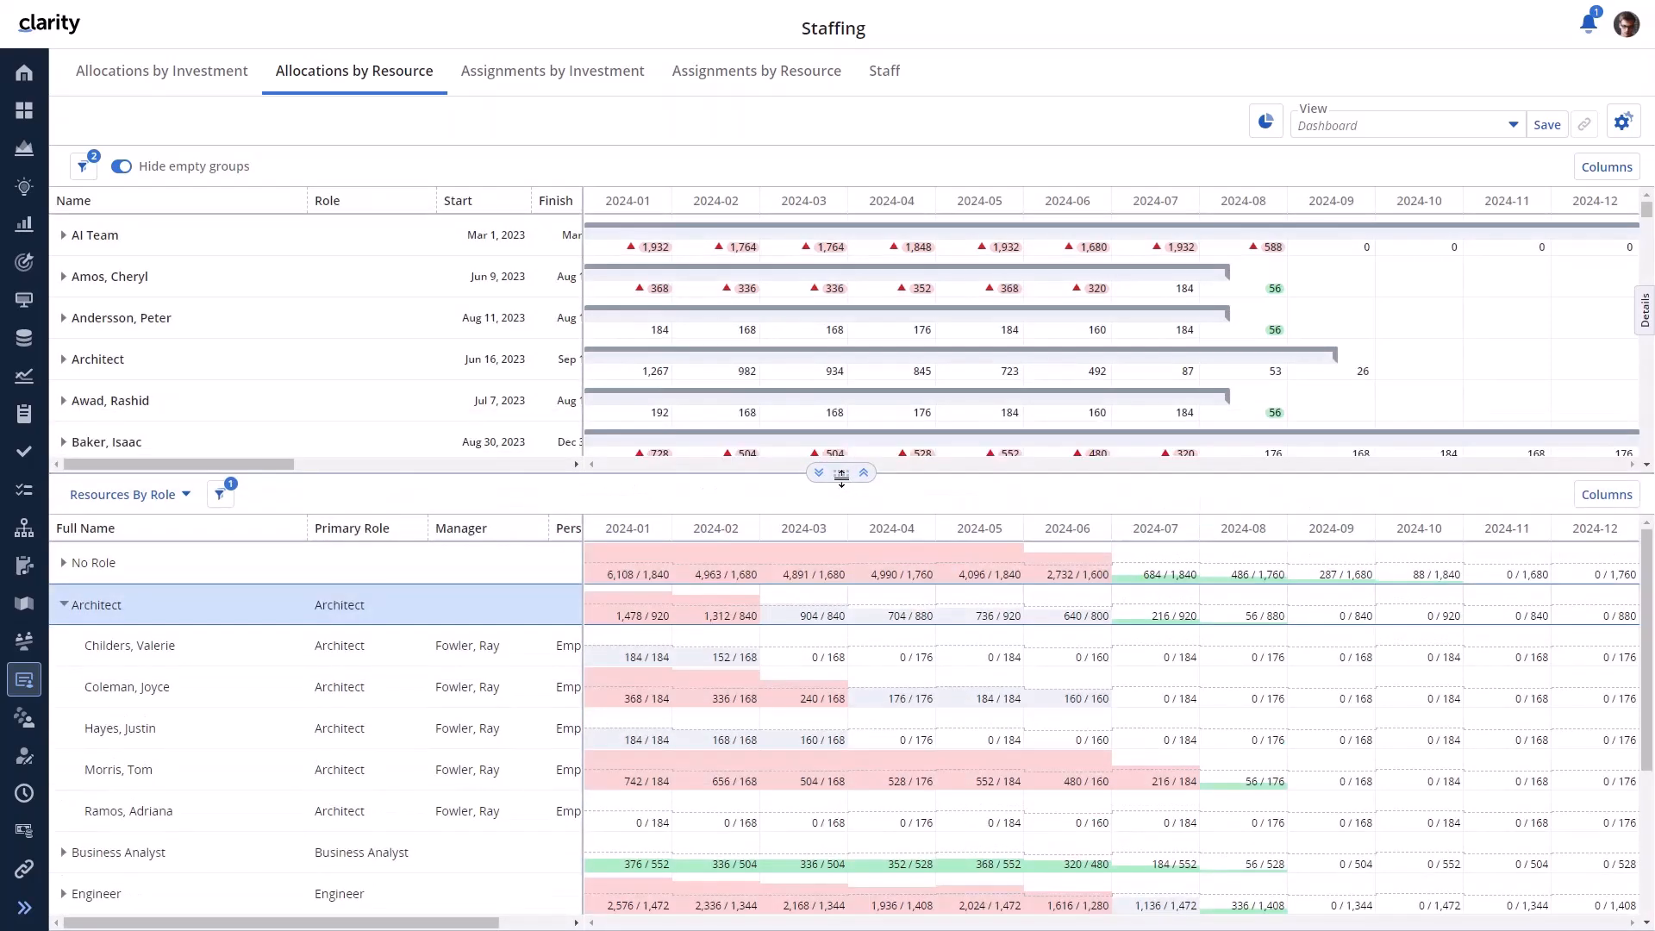
{"action": "left_click", "coordinate": [862, 473]}
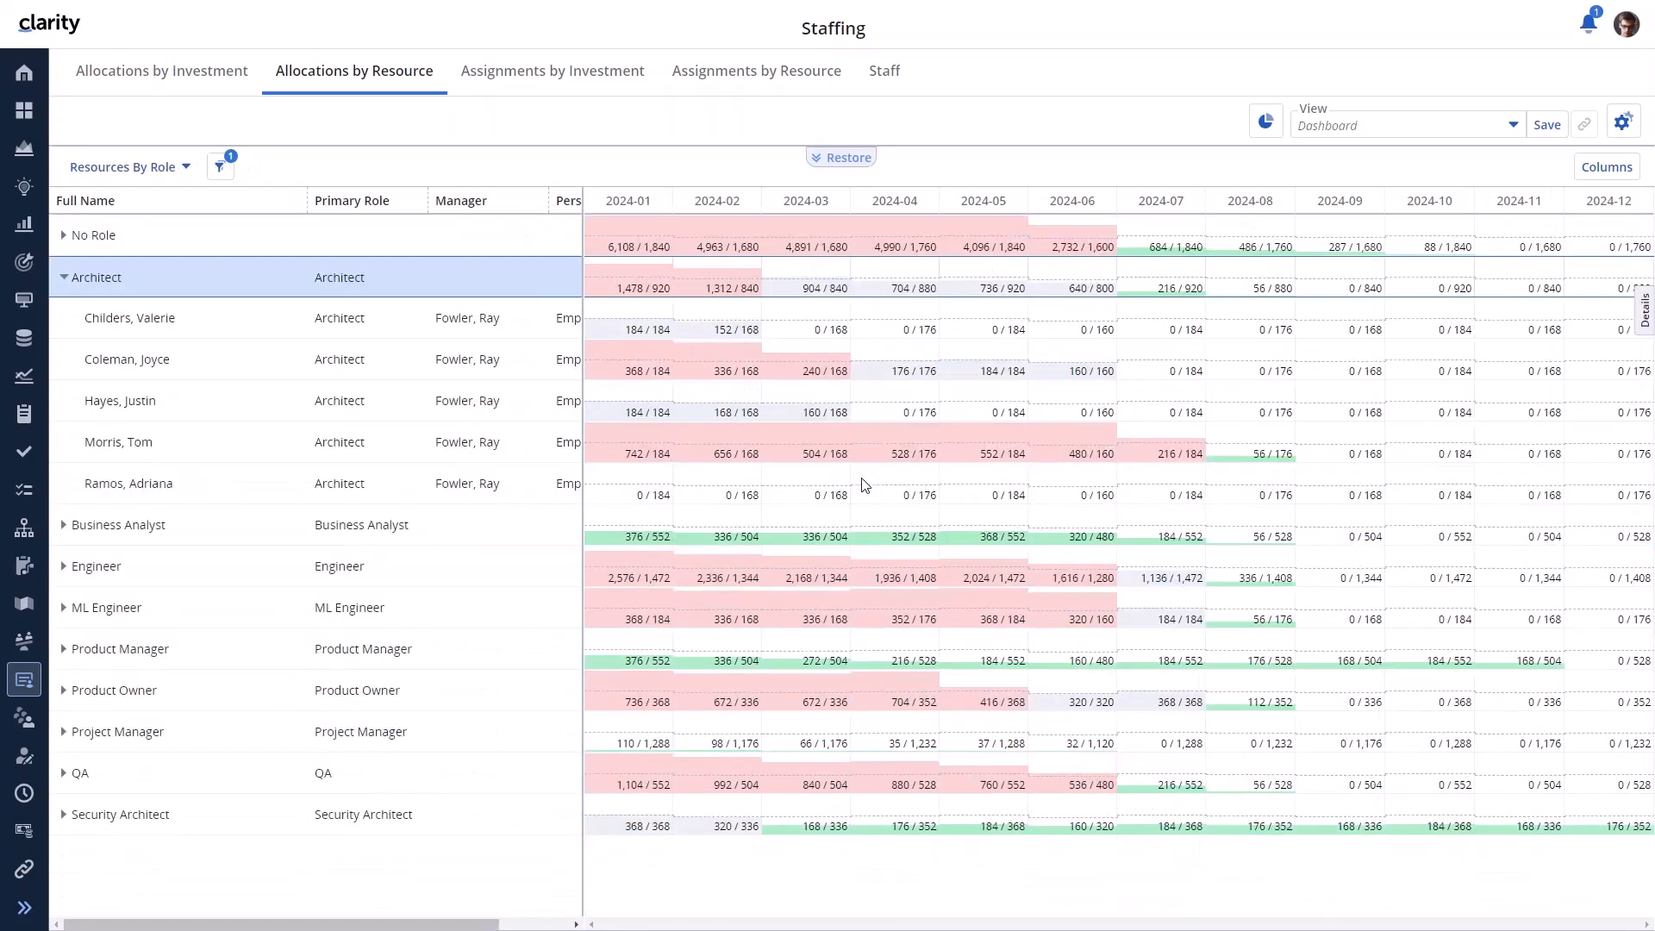
{"action": "left_click", "coordinate": [826, 158]}
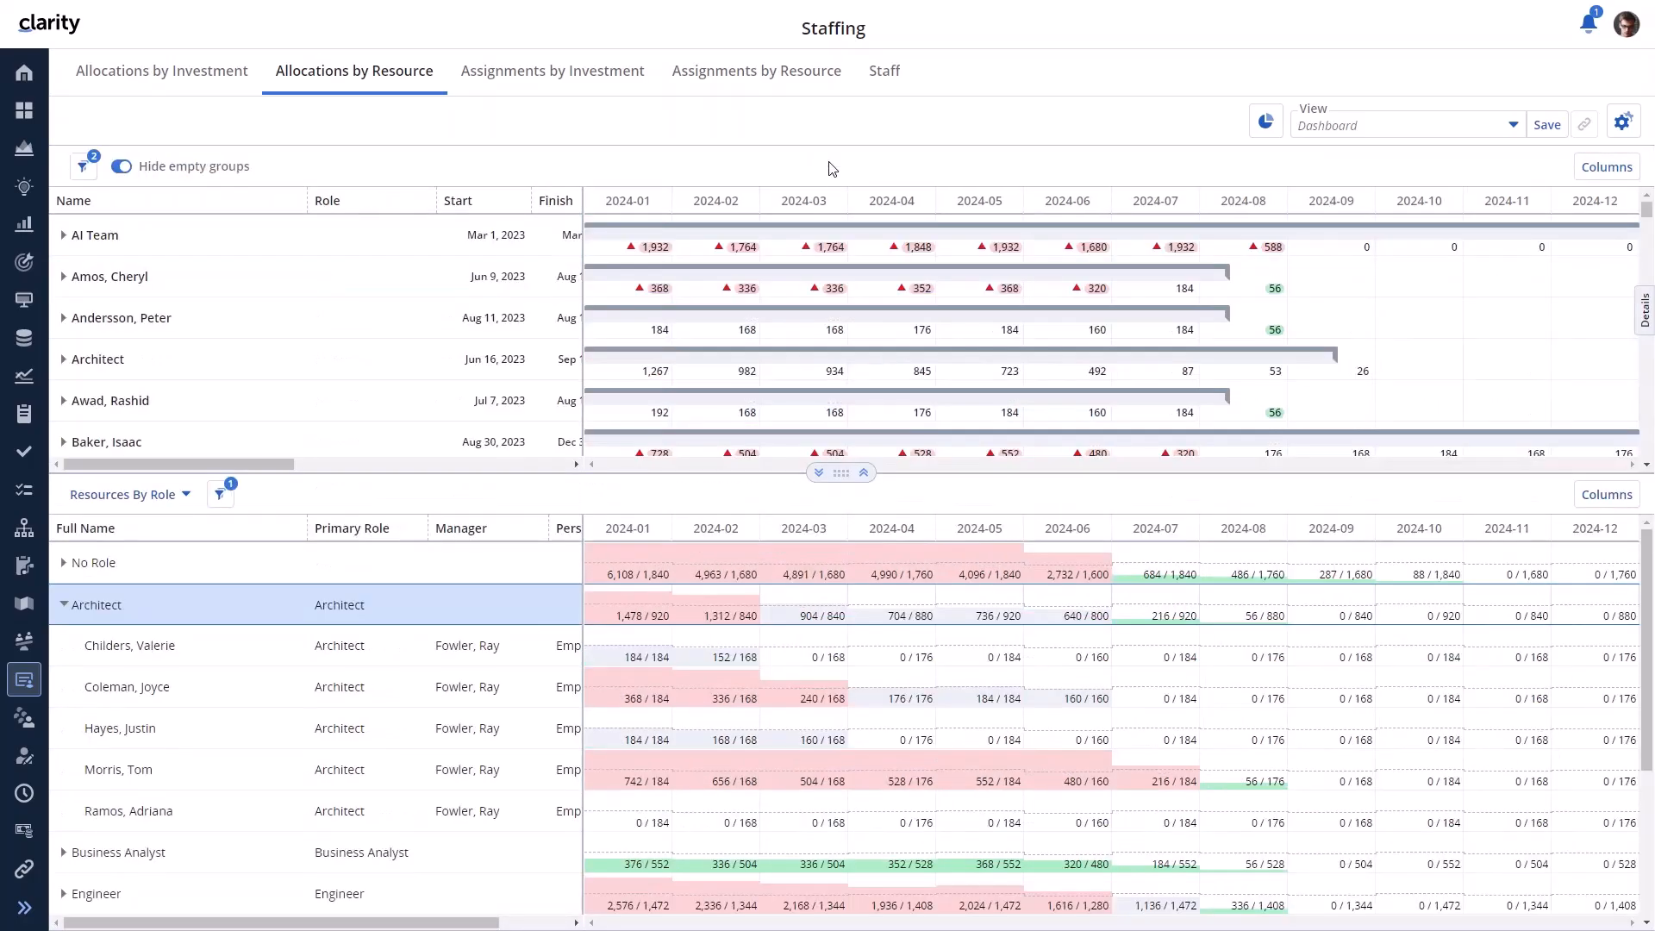